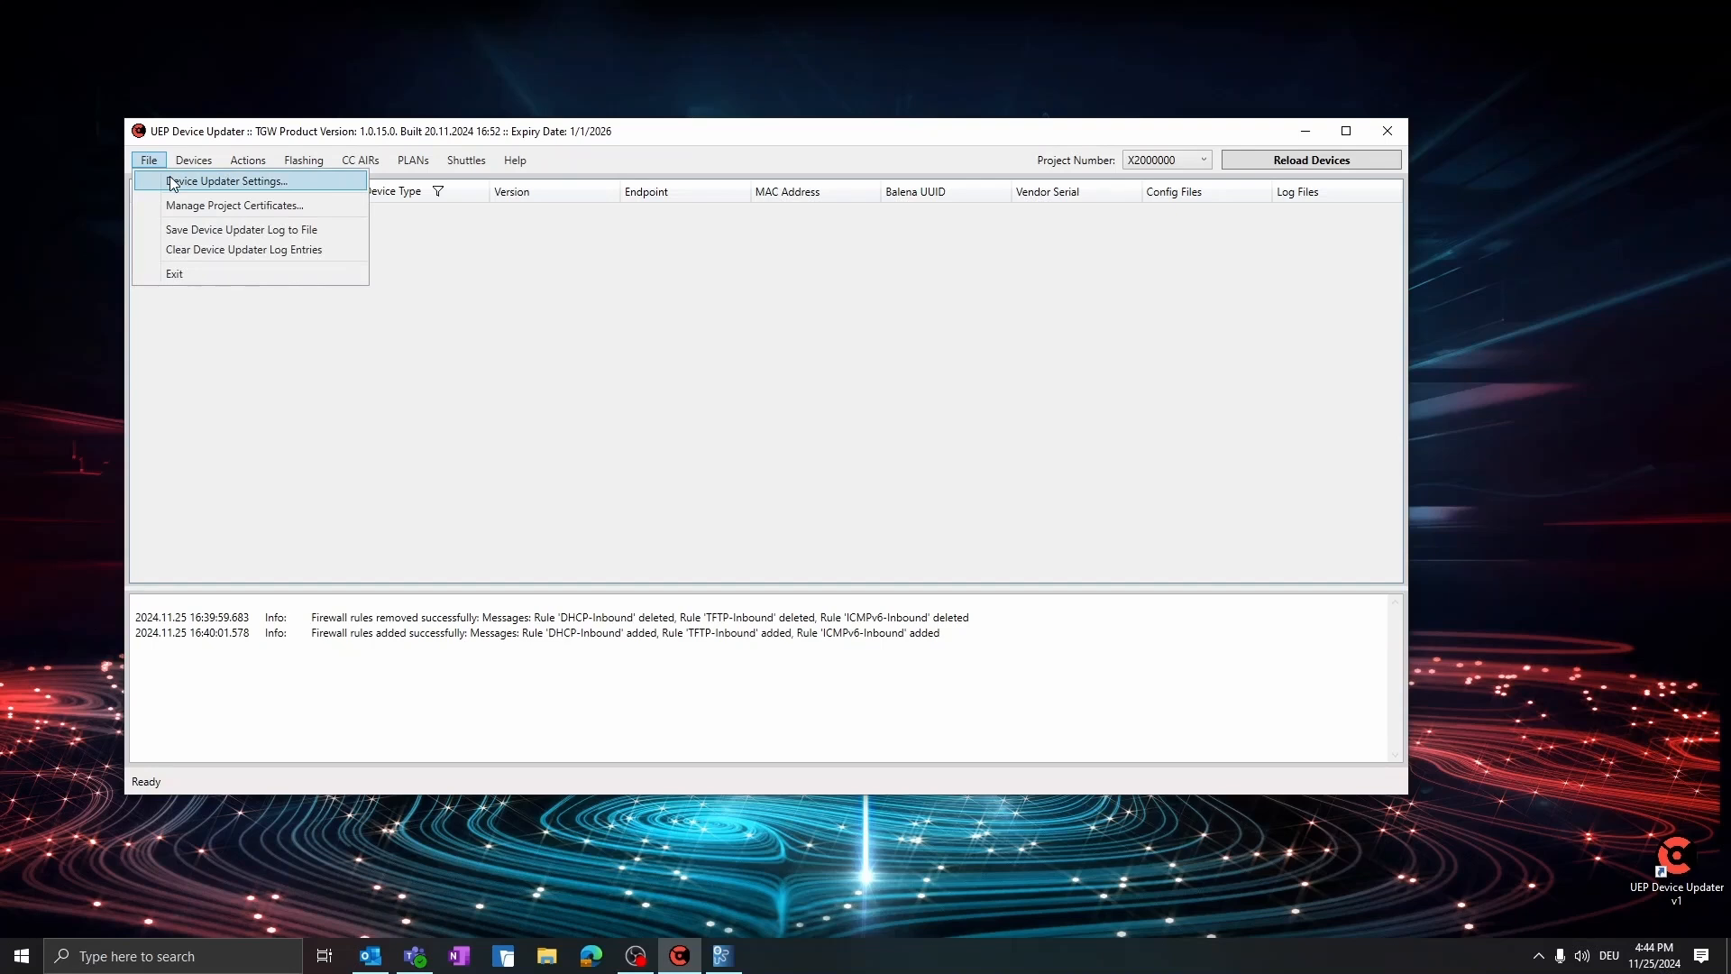
Set the Local SCM Root Folder to the Training Aisle AIR SCM Configuration folder and save the updater settings
click(173, 183)
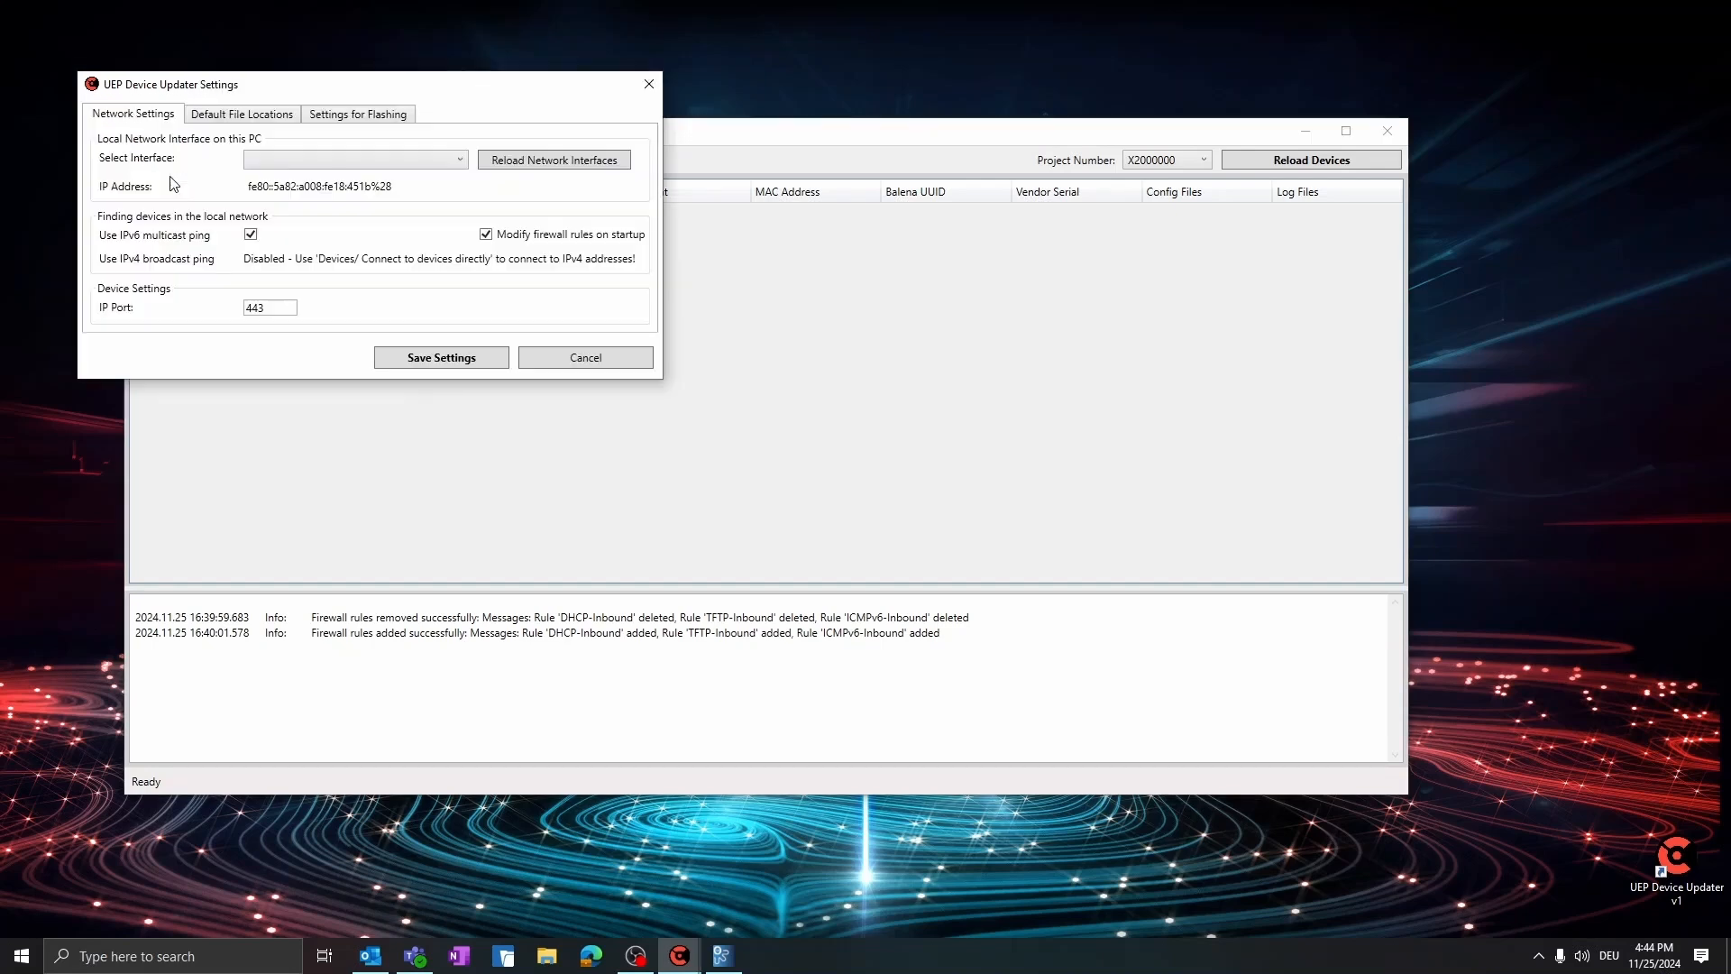
click(247, 116)
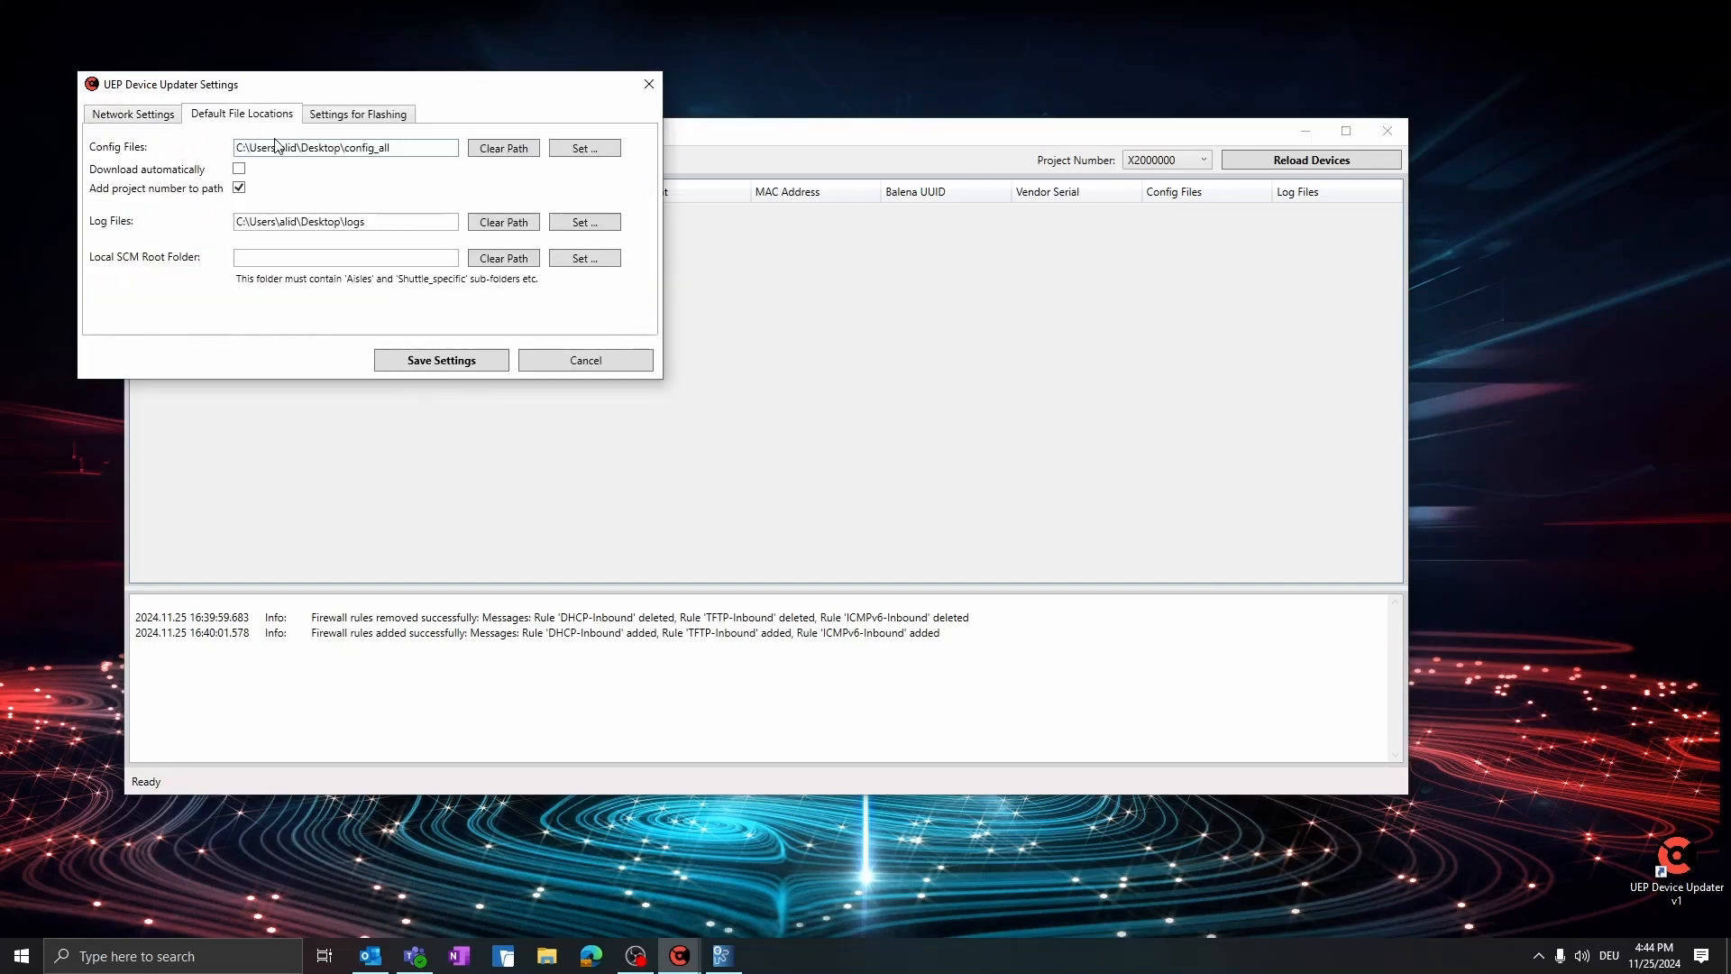
click(607, 263)
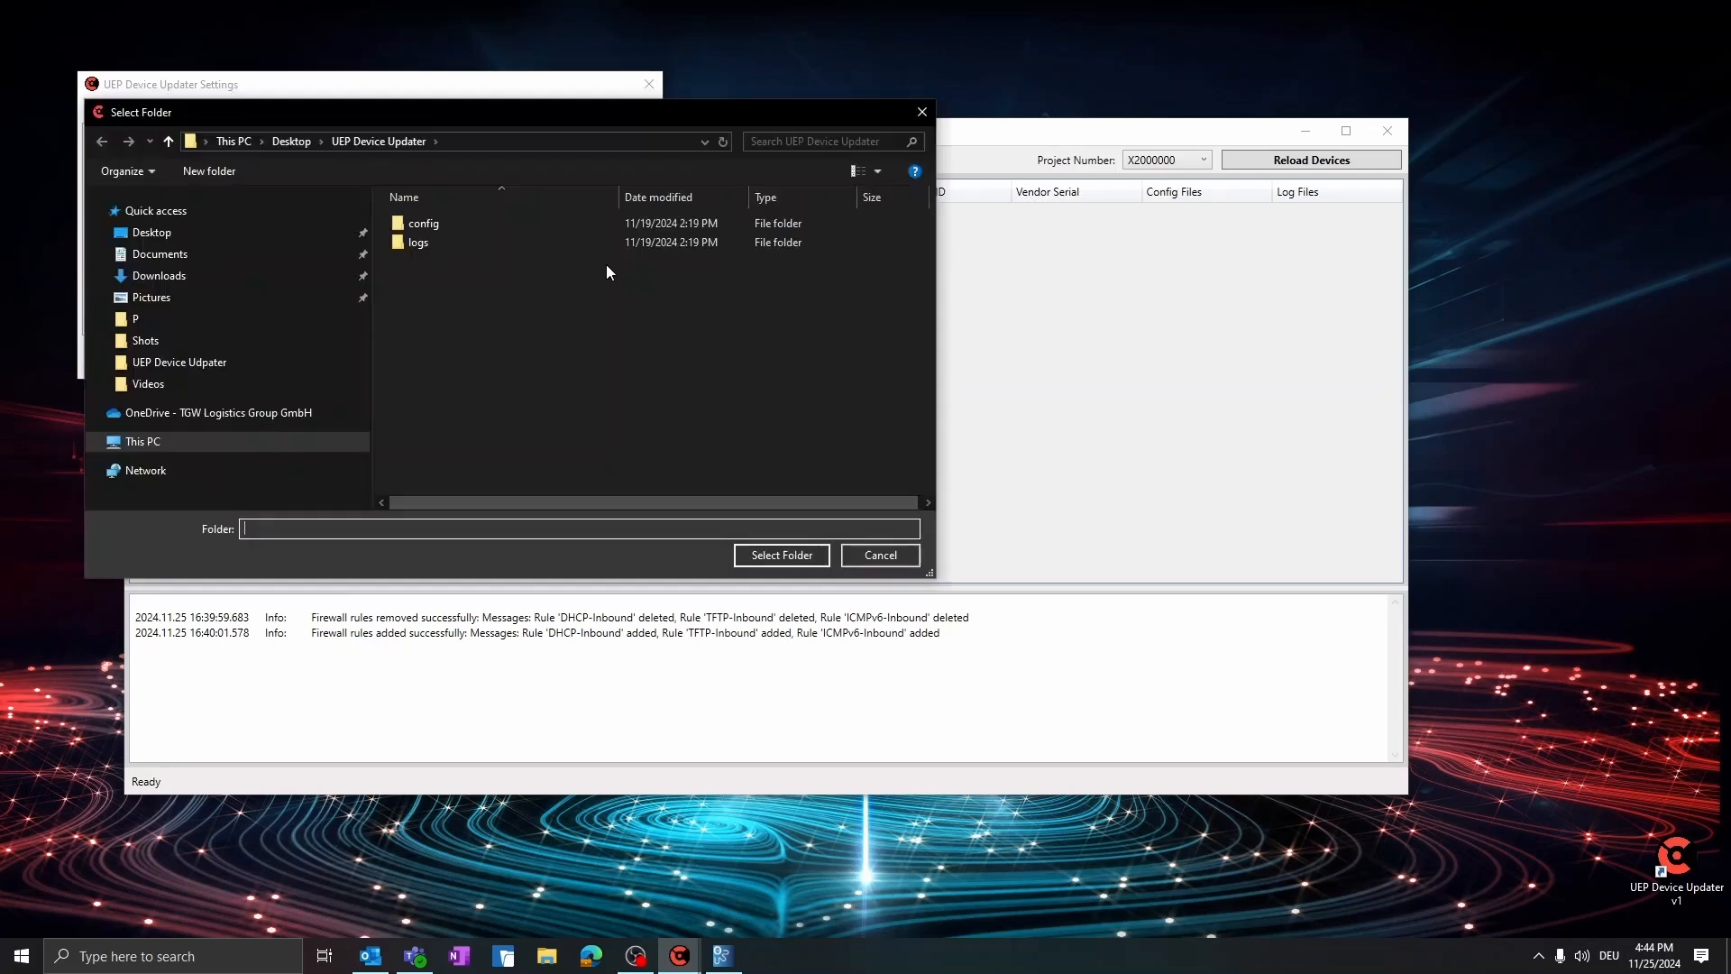
click(138, 404)
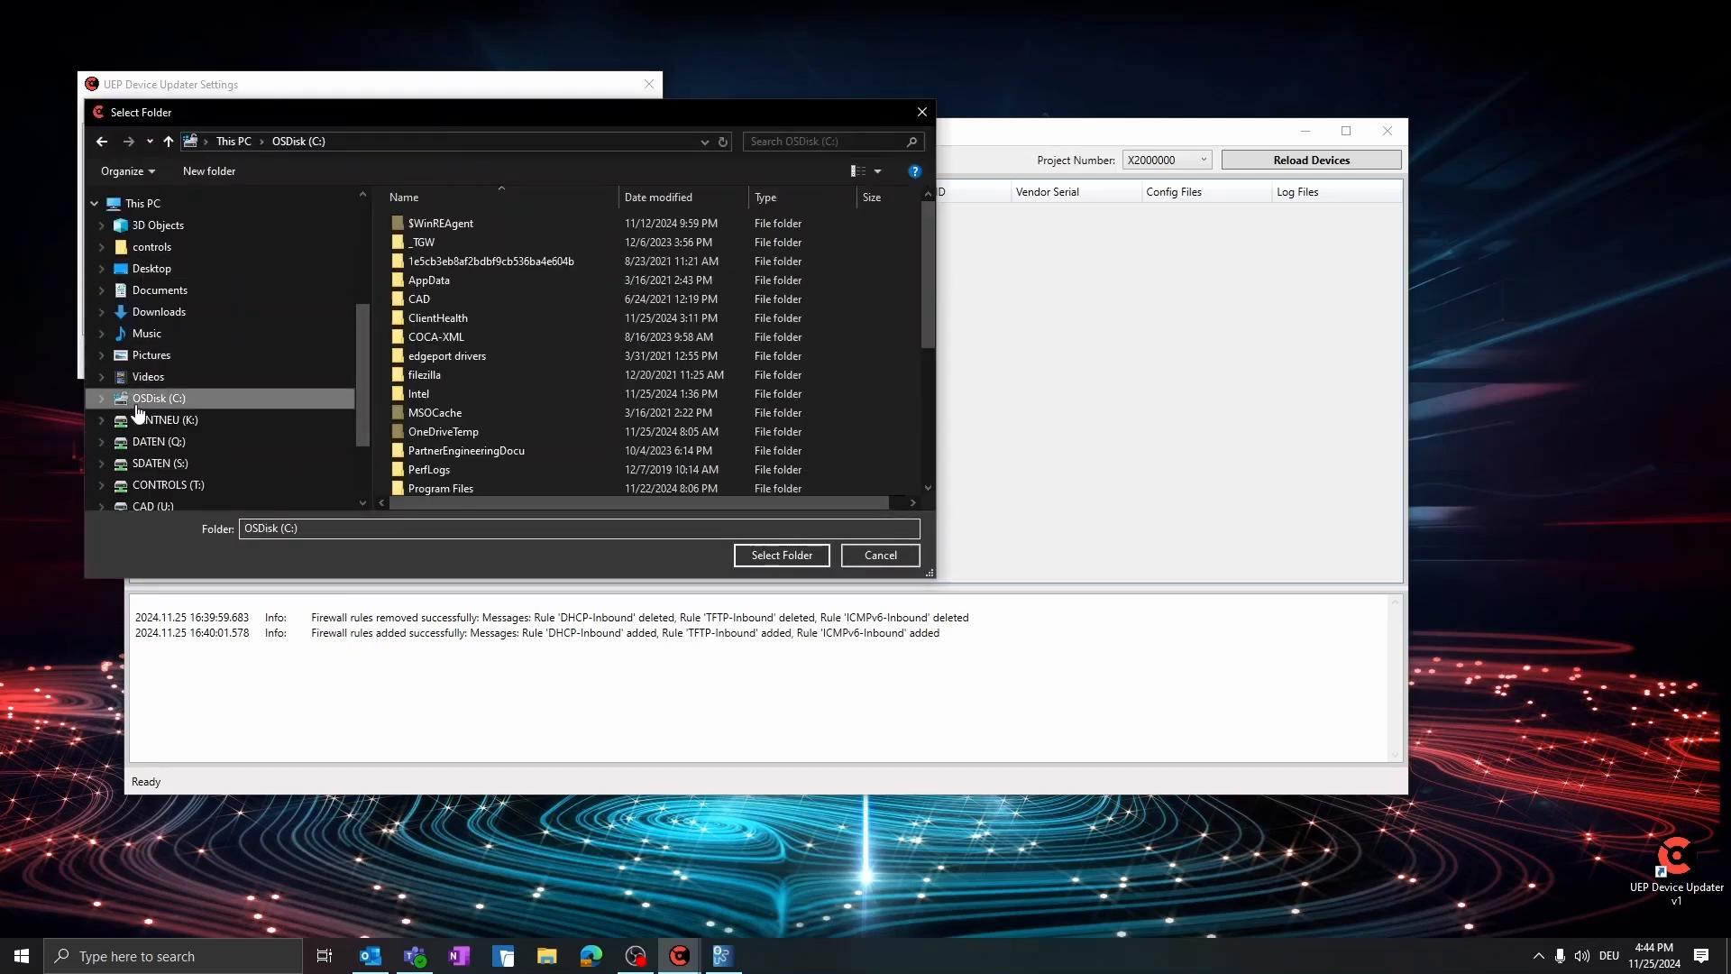
double_click(473, 403)
double_click(463, 228)
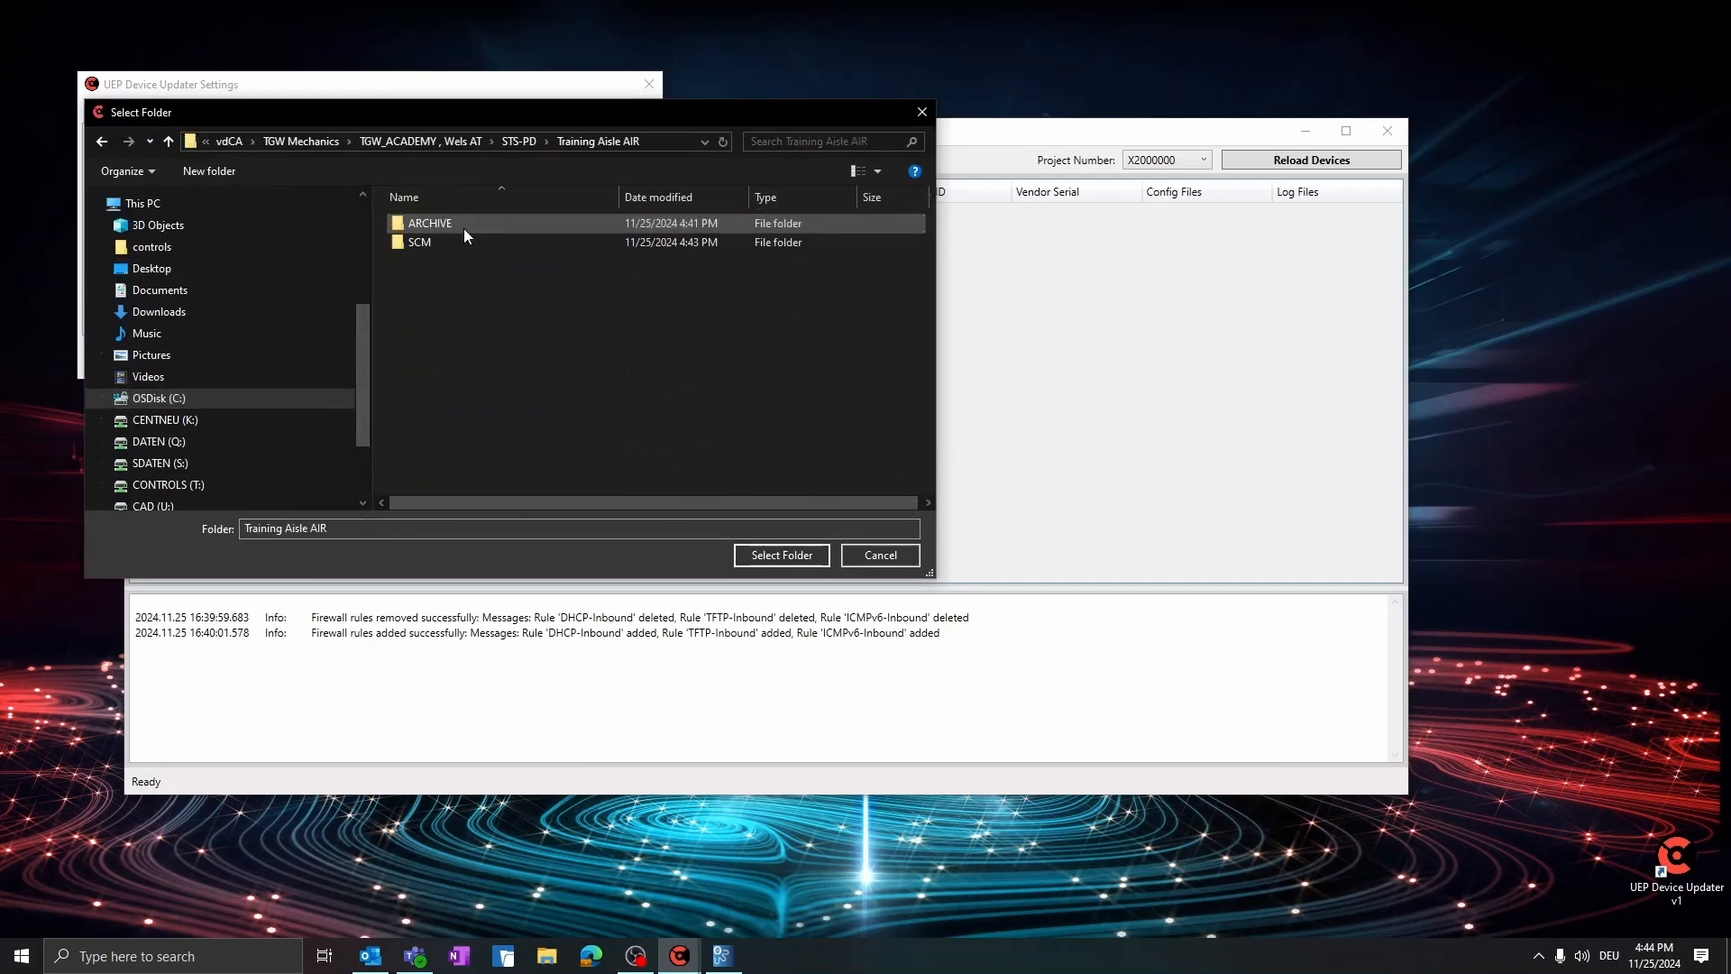
double_click(456, 239)
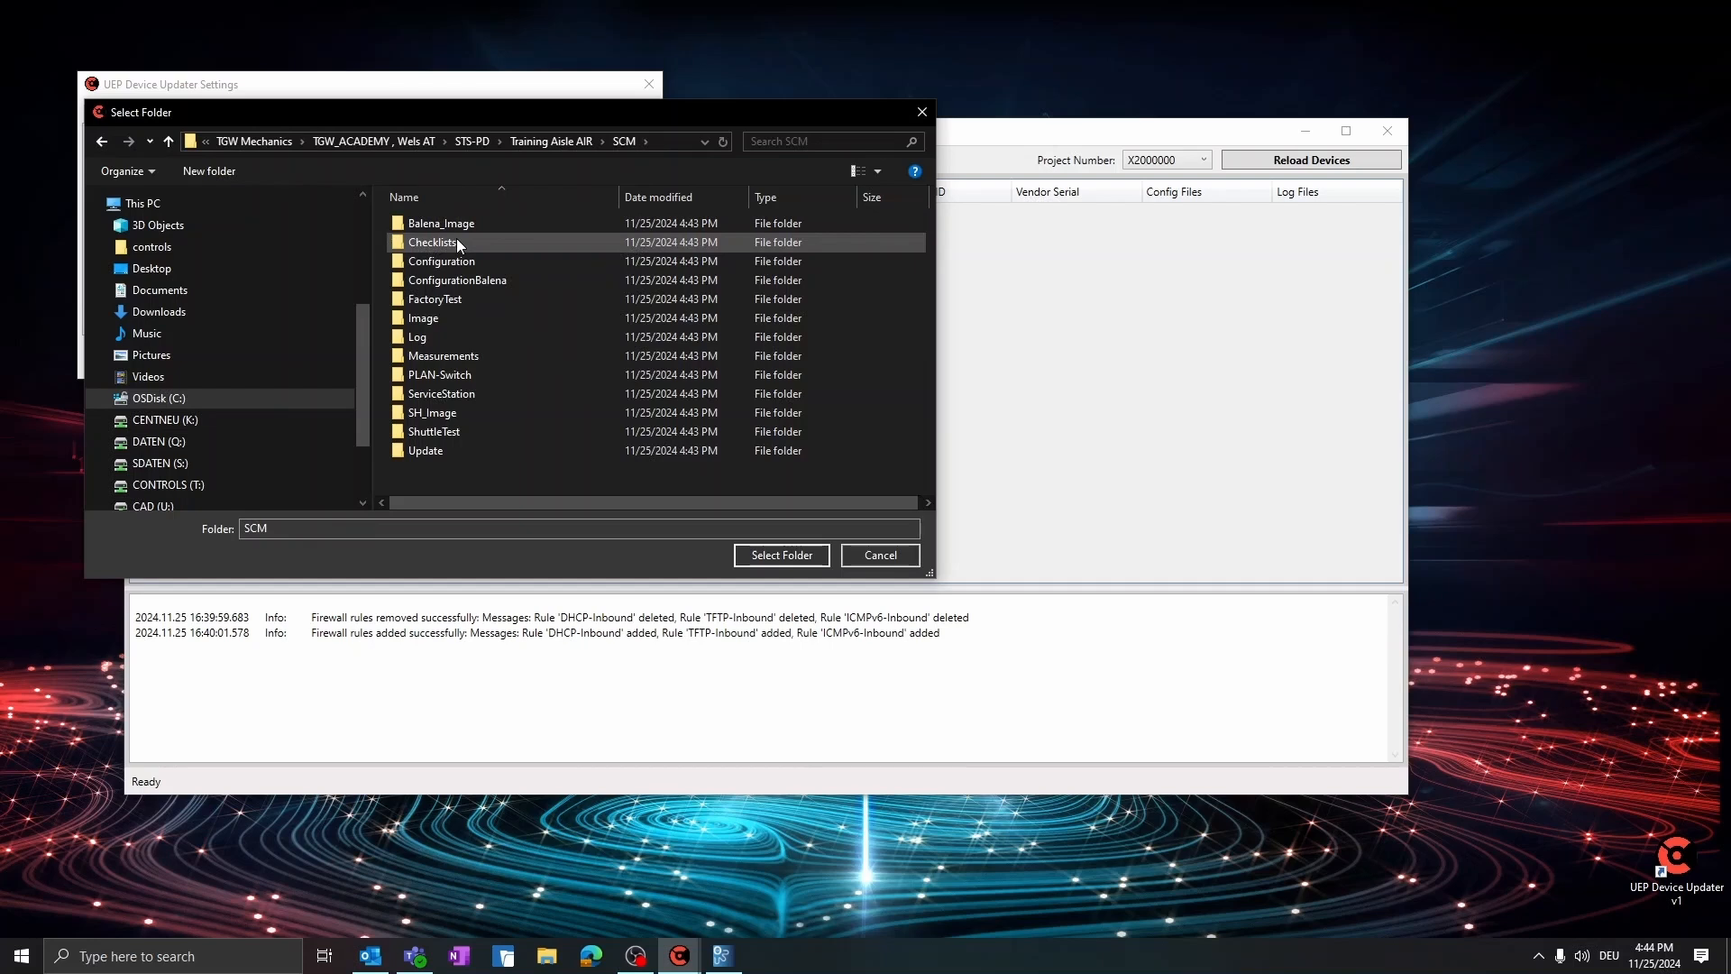
double_click(462, 261)
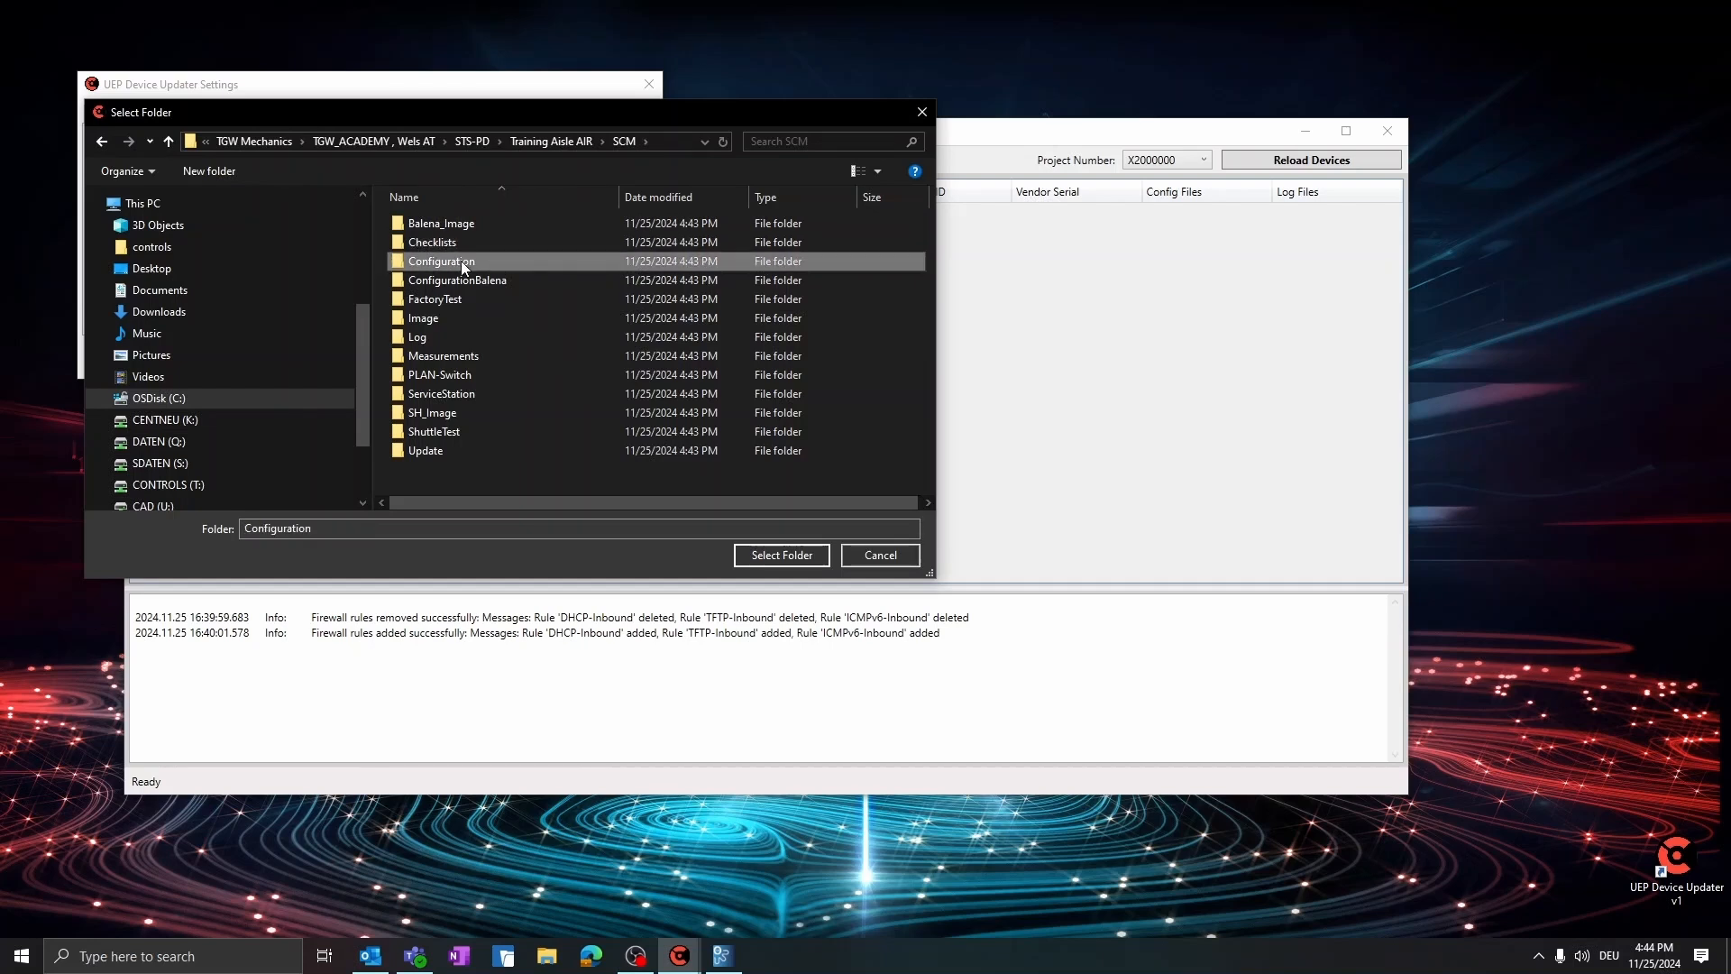
click(783, 555)
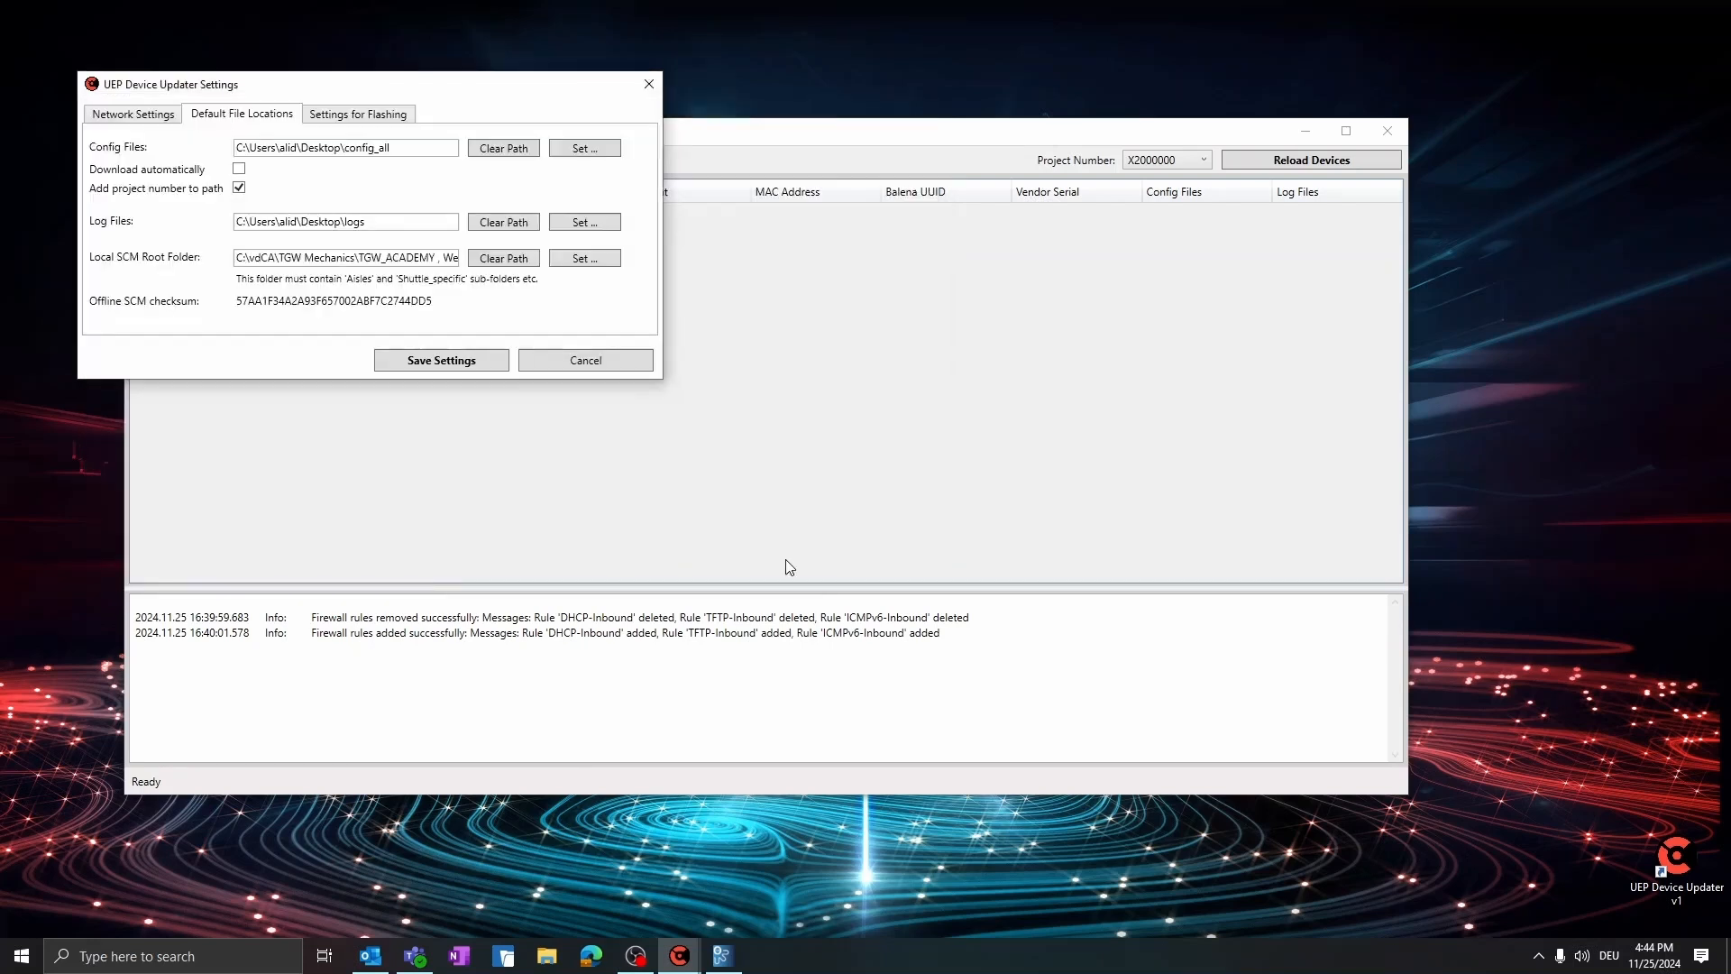
click(446, 362)
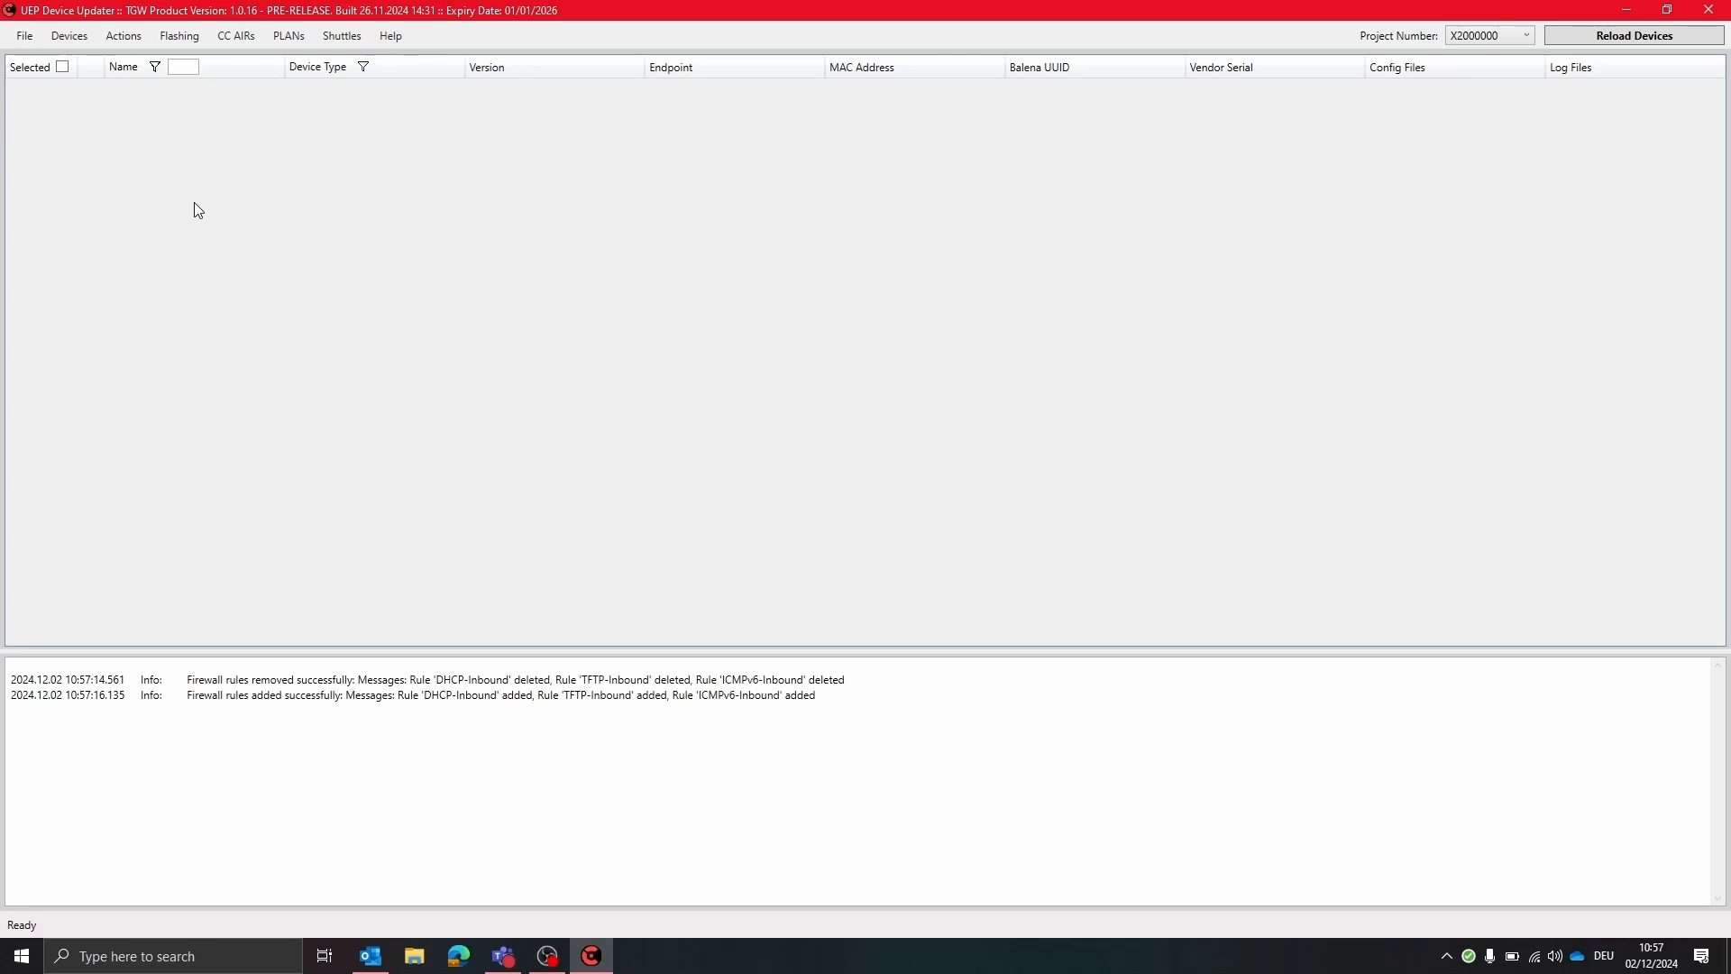
Open the Flash device in network dialog and enable Create new Balena UUID and deviceApiKey
click(180, 36)
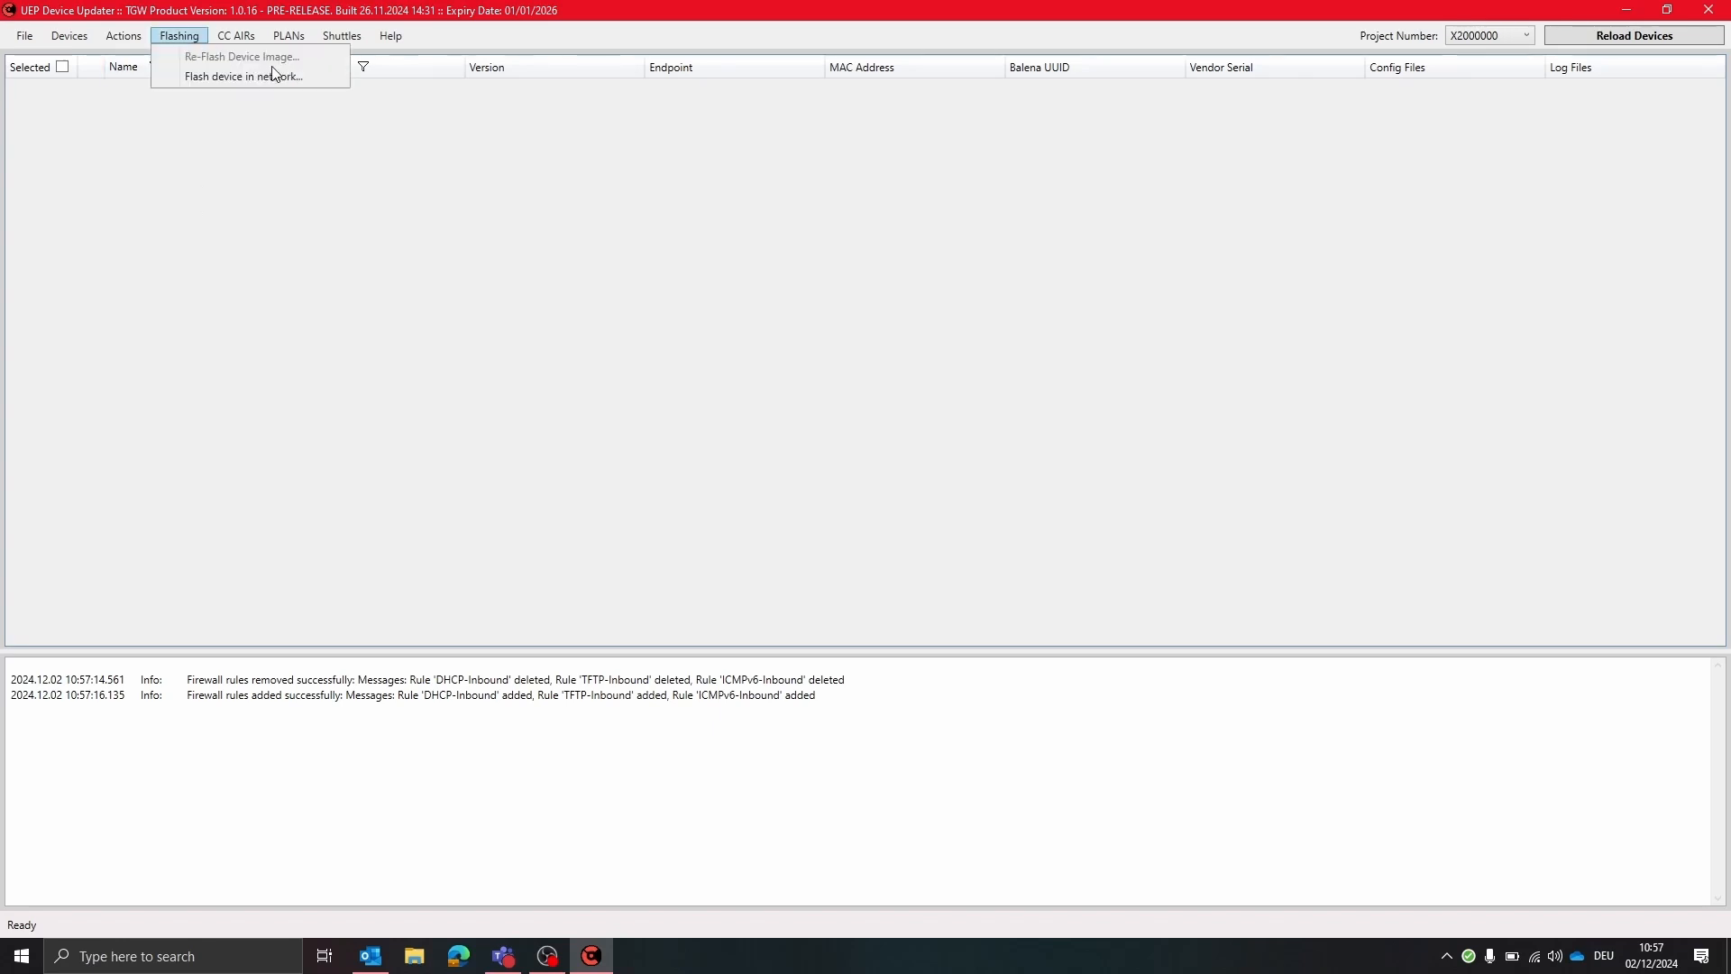
click(330, 80)
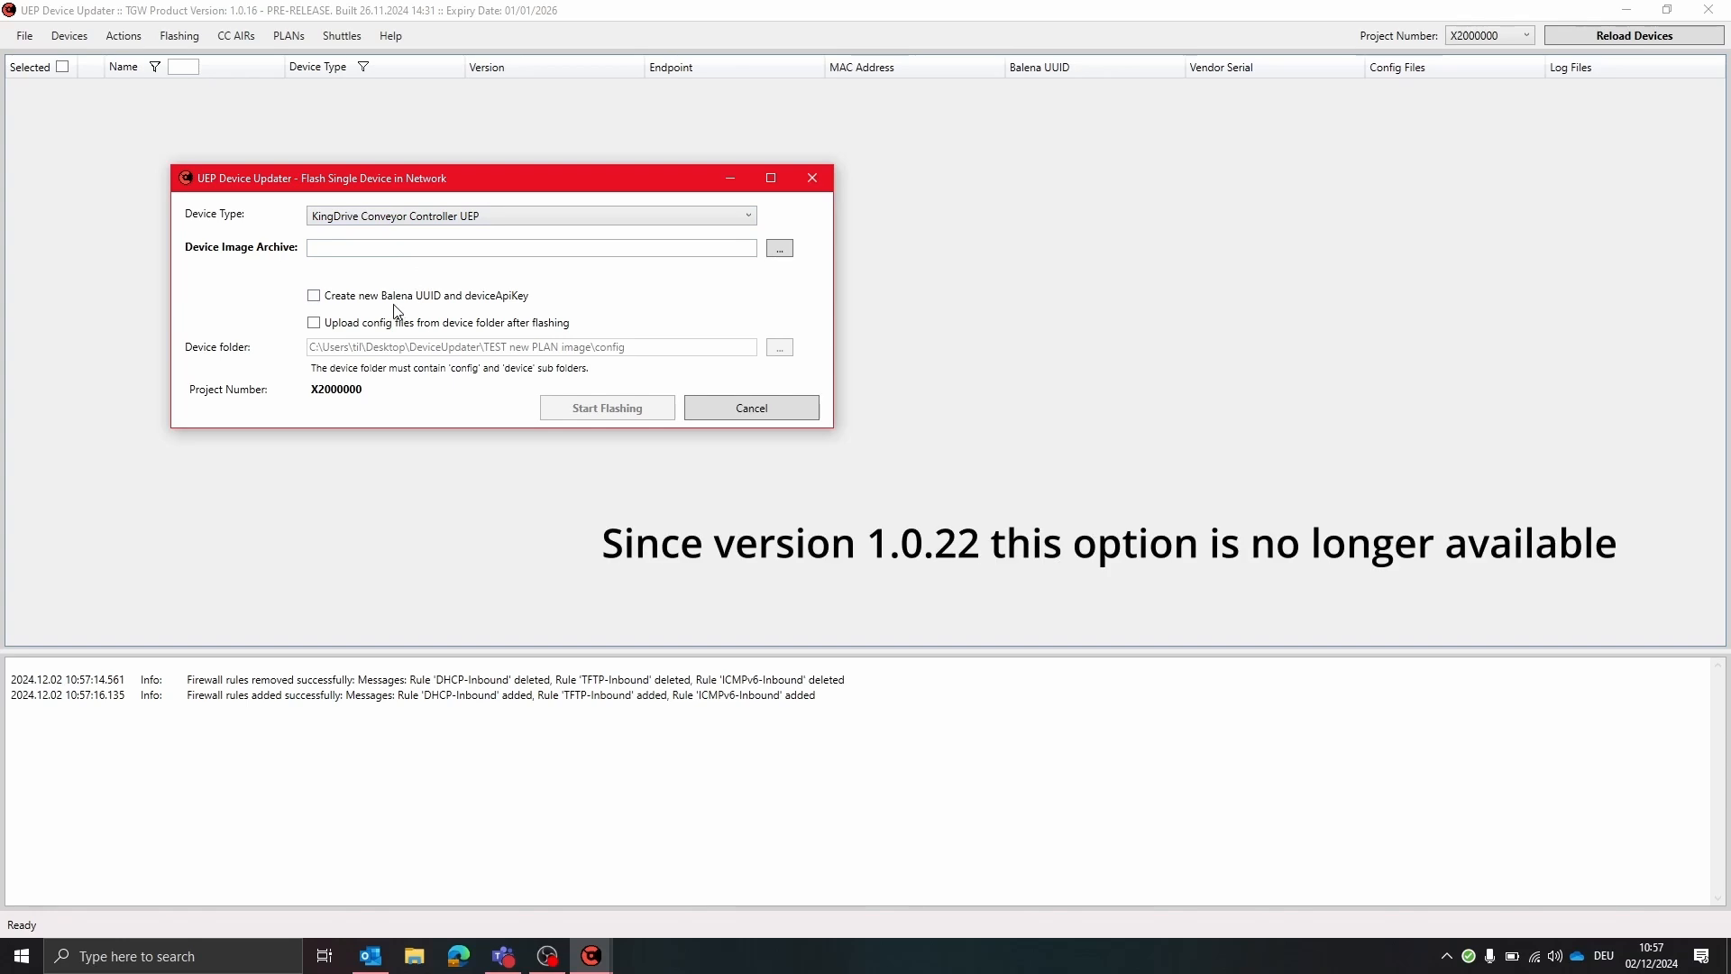
click(312, 297)
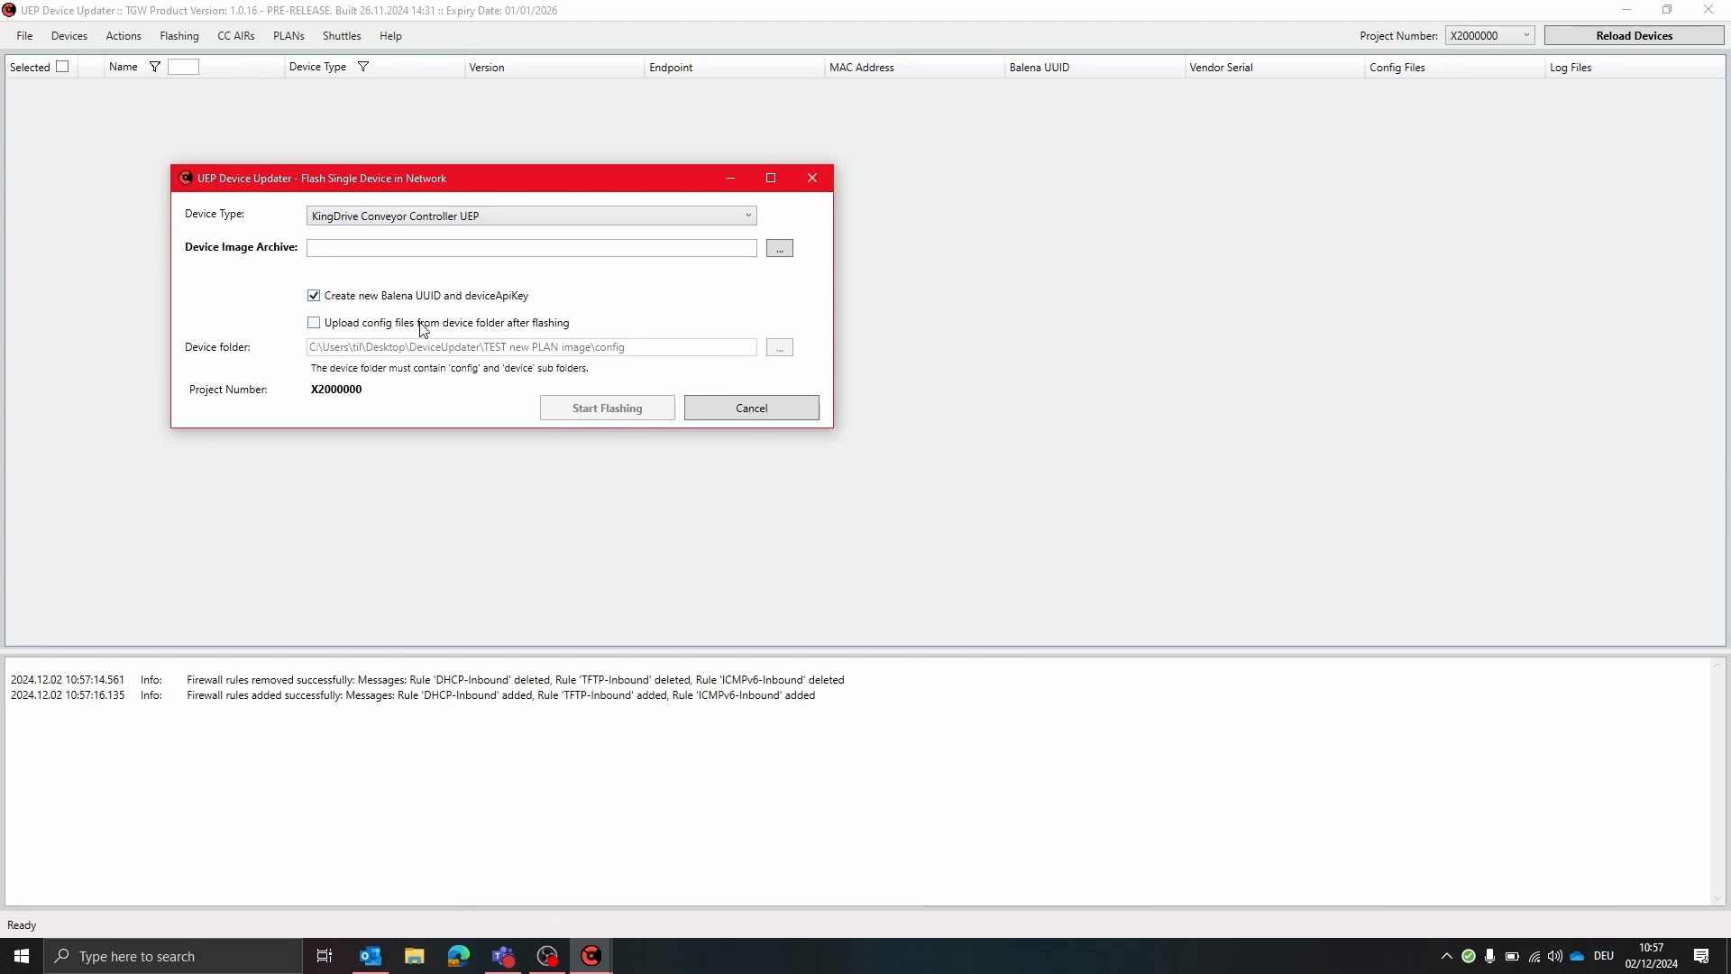
Choose the device image archive 14112024_SC_Rest_Nginx_BCD_O6.0.7_RelID3246231.tar.gz from the UEP Stingray V4.1 ConfigurationFiles release folder
click(780, 248)
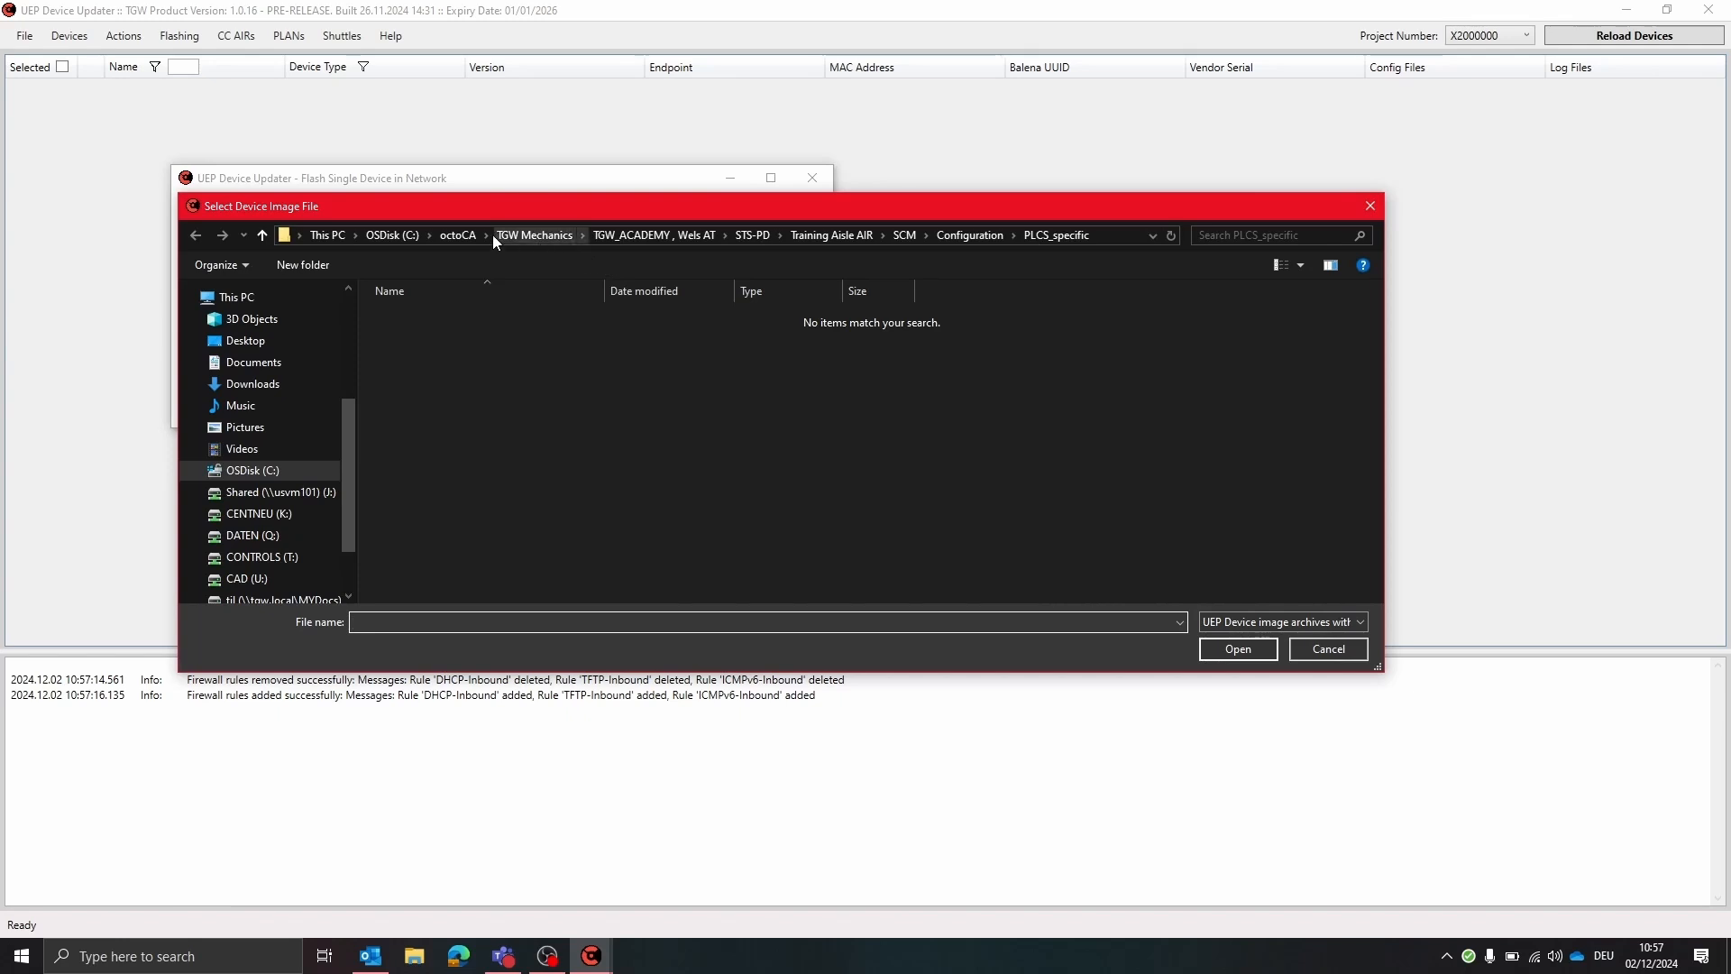
click(457, 235)
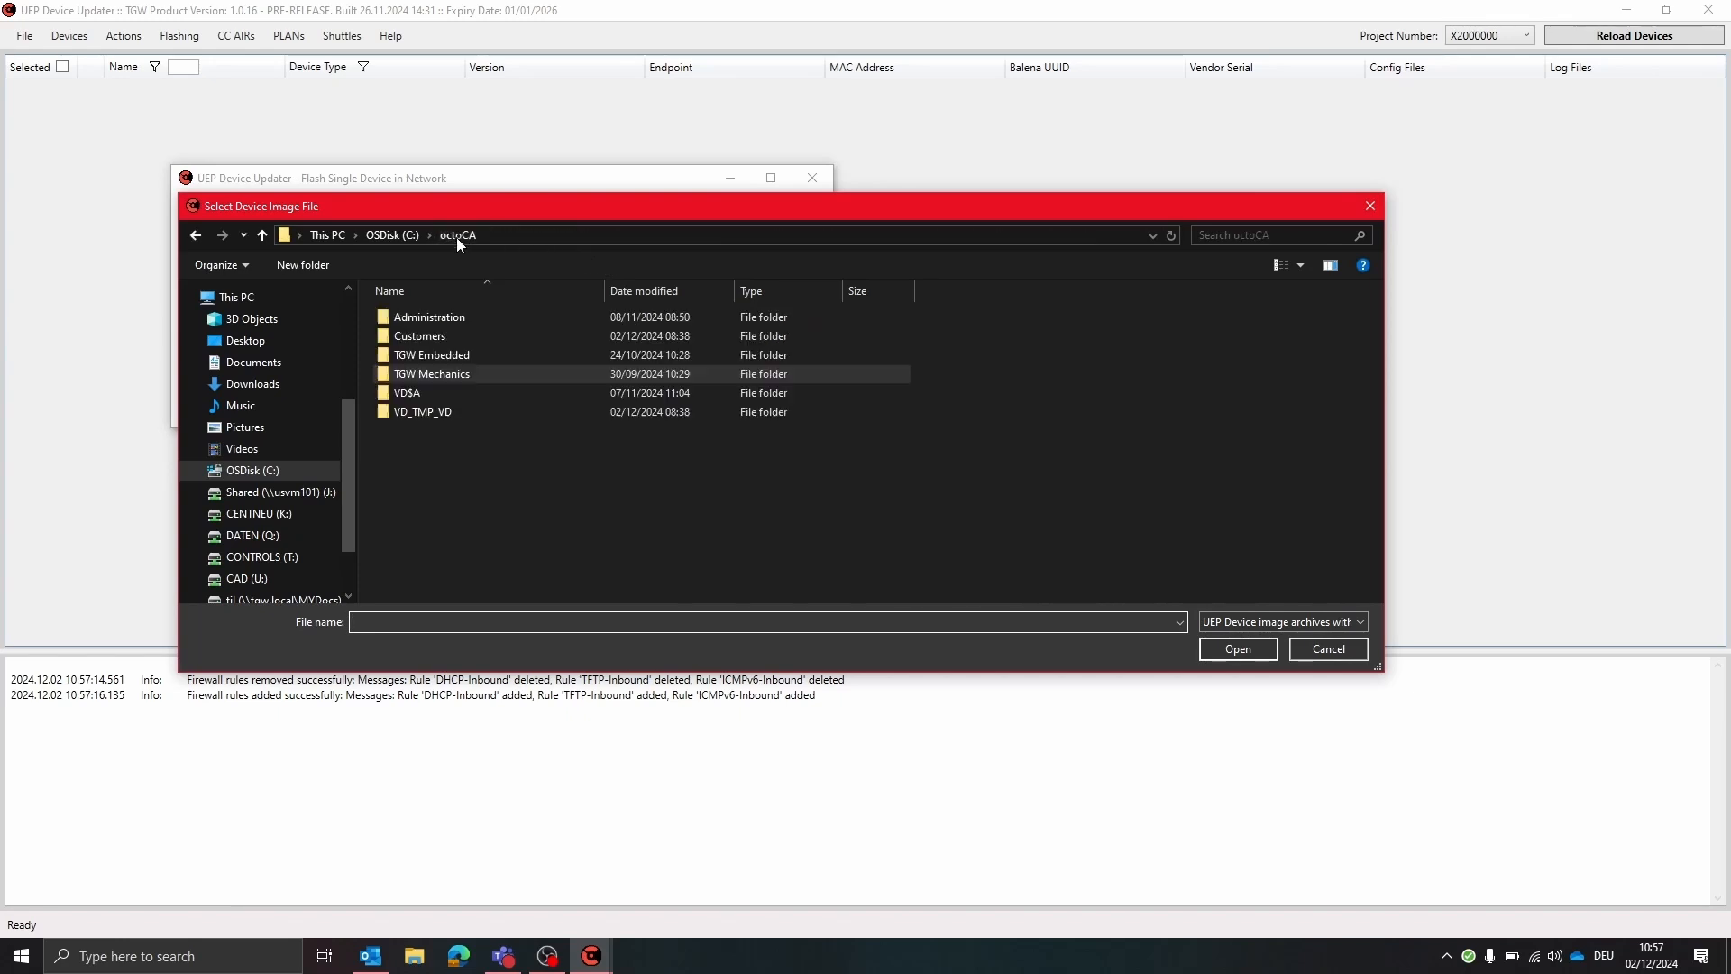
double_click(525, 356)
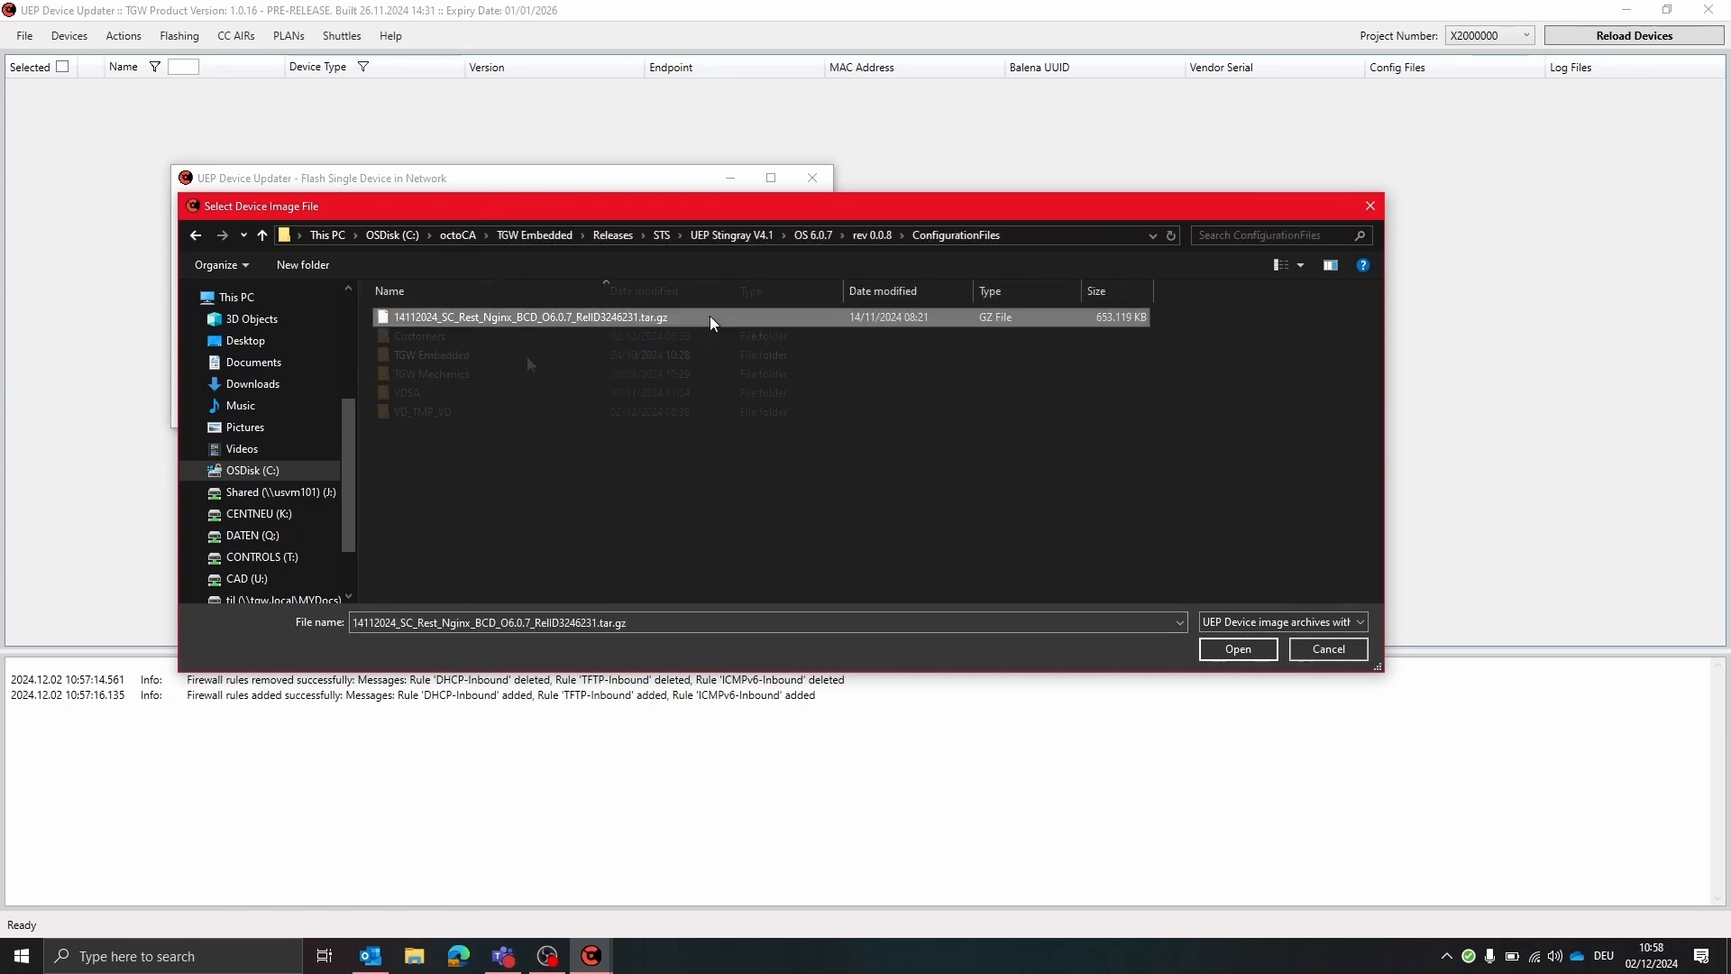
click(1248, 650)
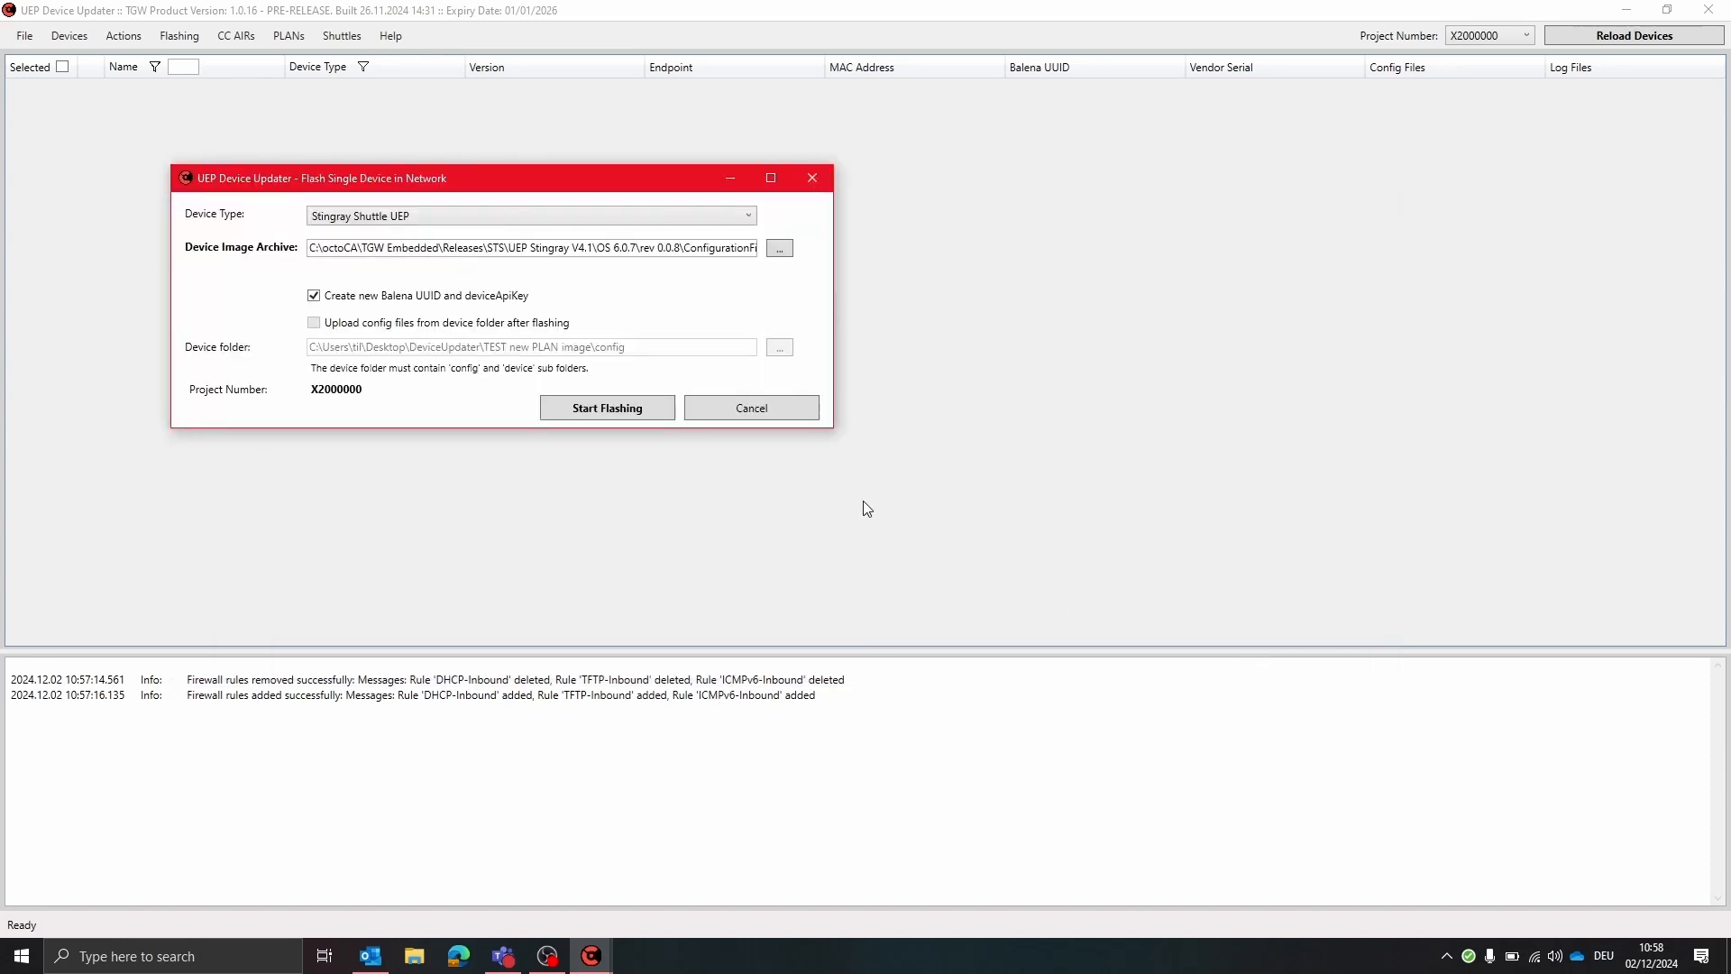
Start flashing the device and confirm creating a new UUID and that one device is connected
click(612, 413)
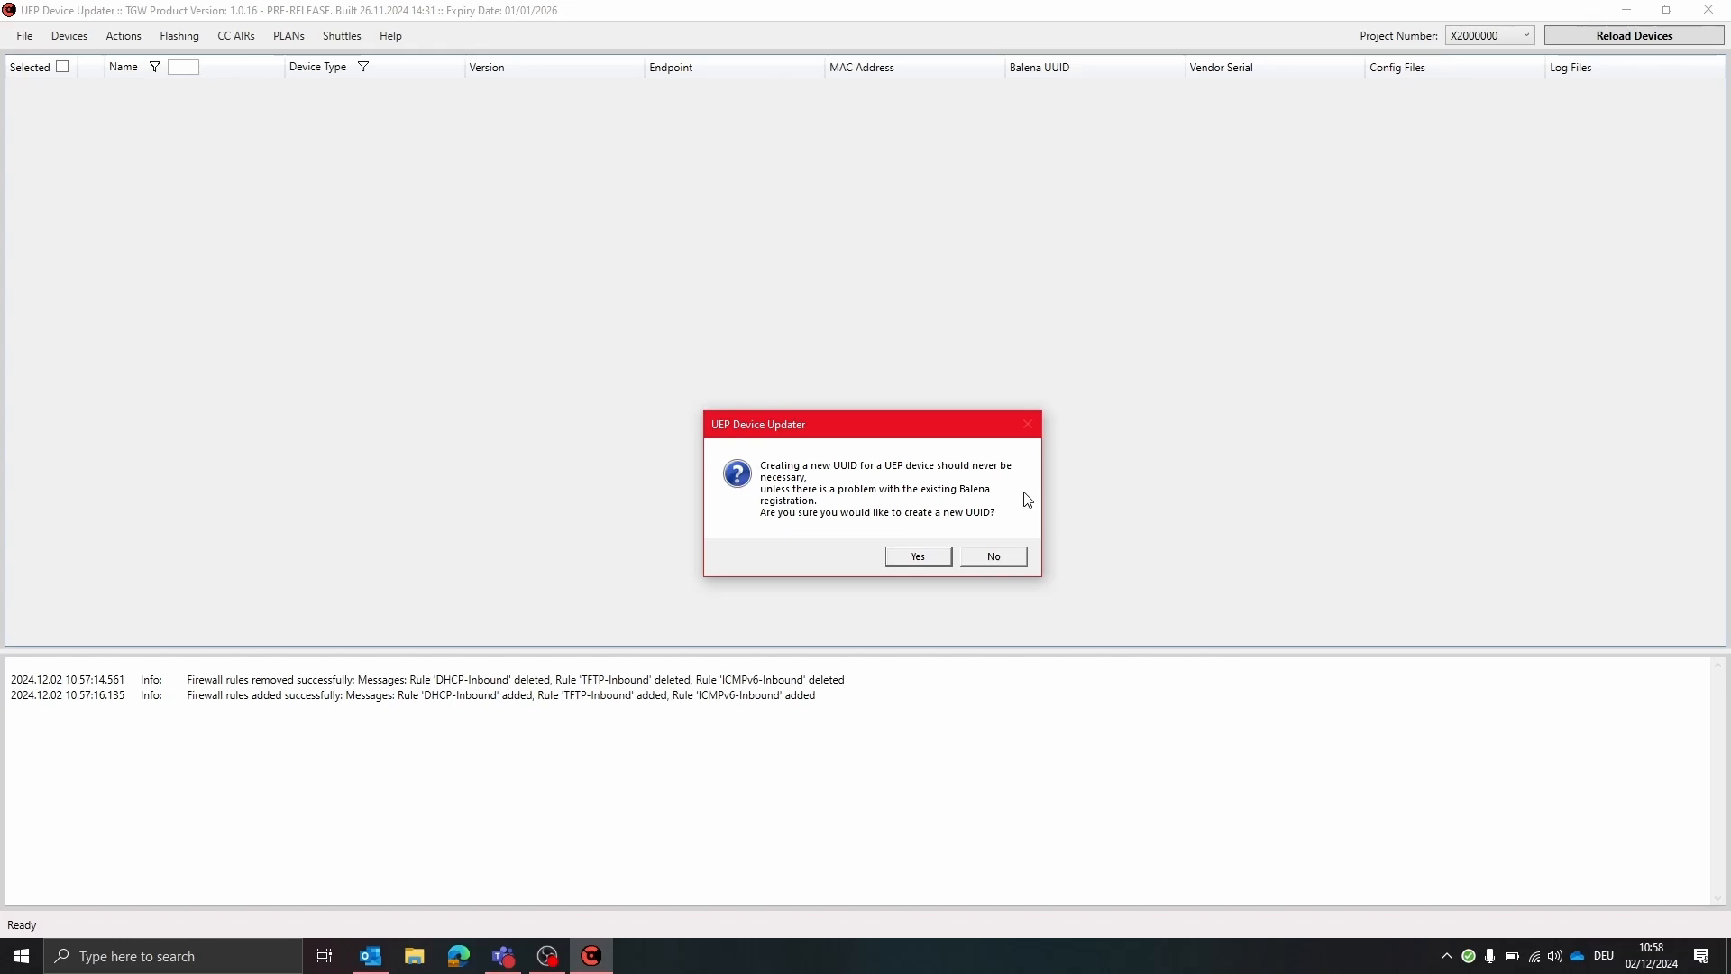
click(900, 556)
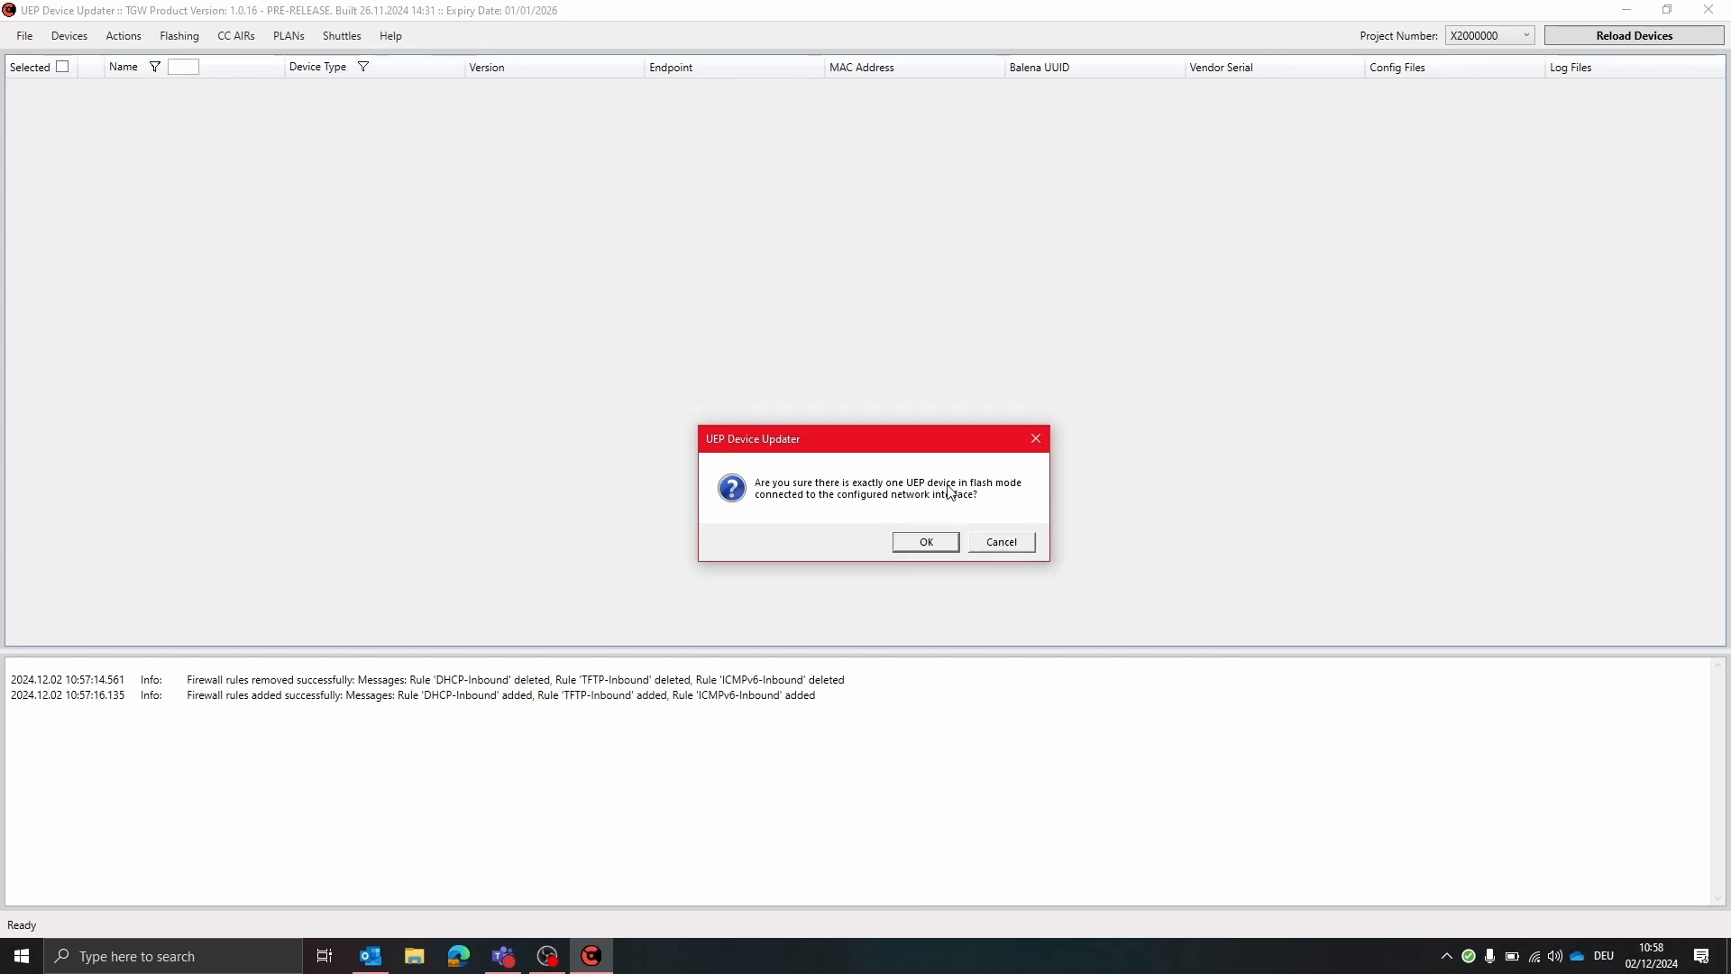
click(909, 546)
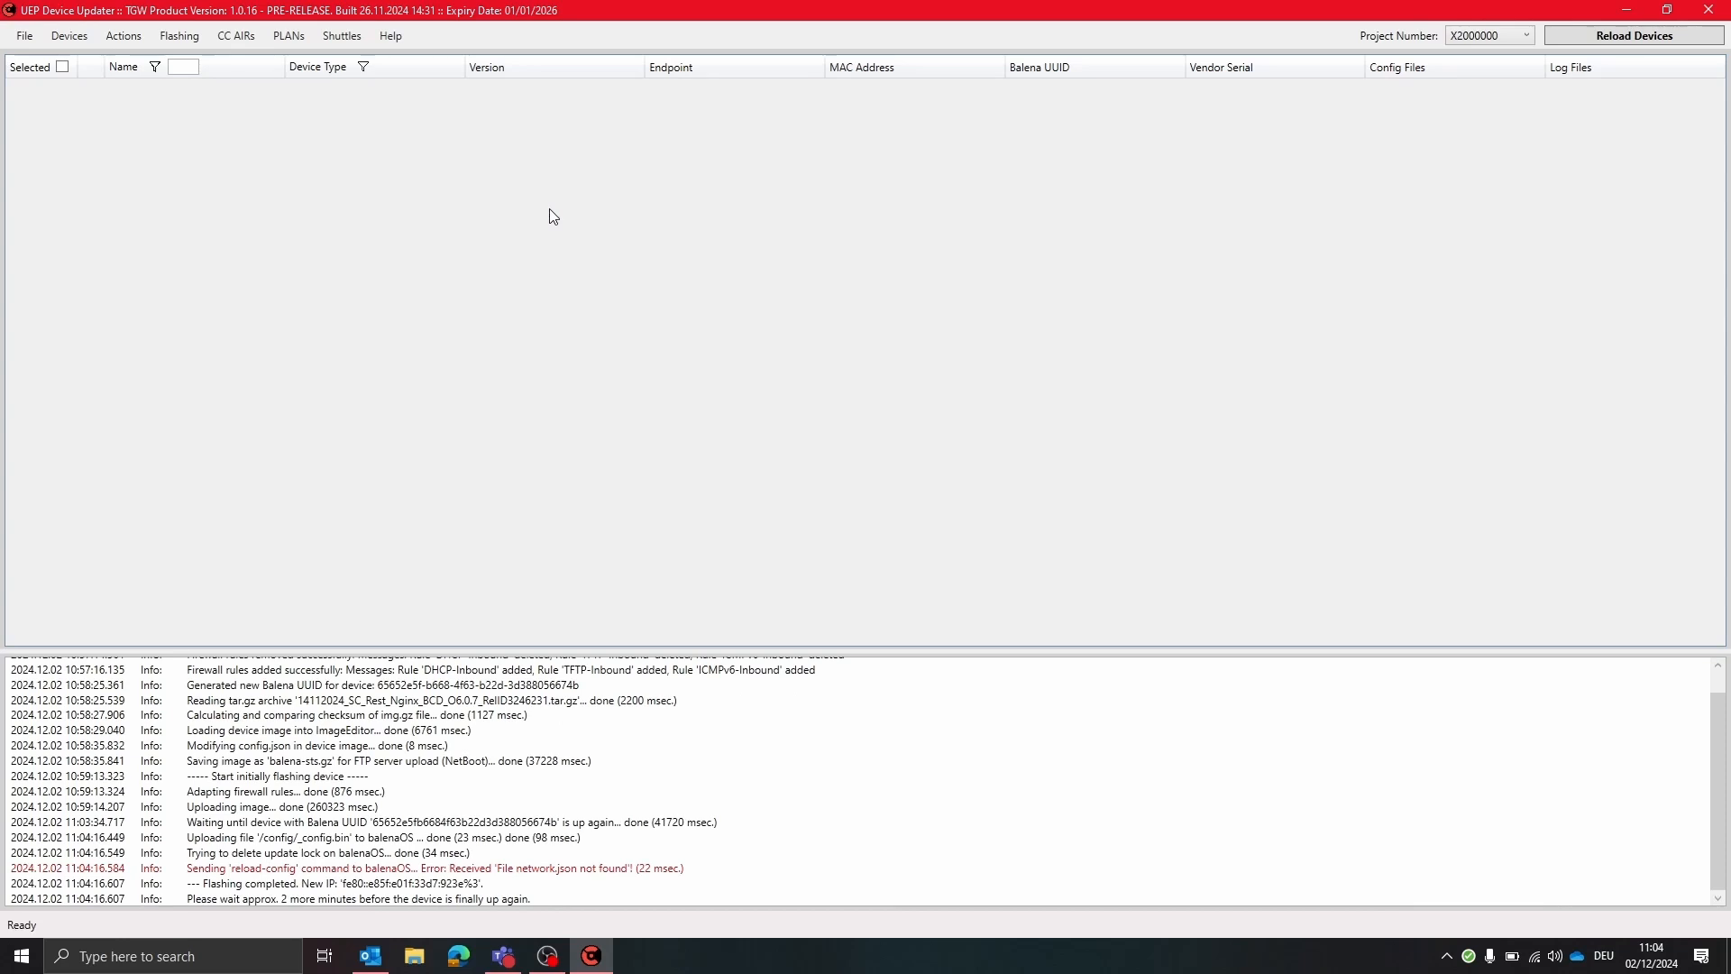
Reload the device list and resize the table columns to show the flashed device's full details
click(1561, 35)
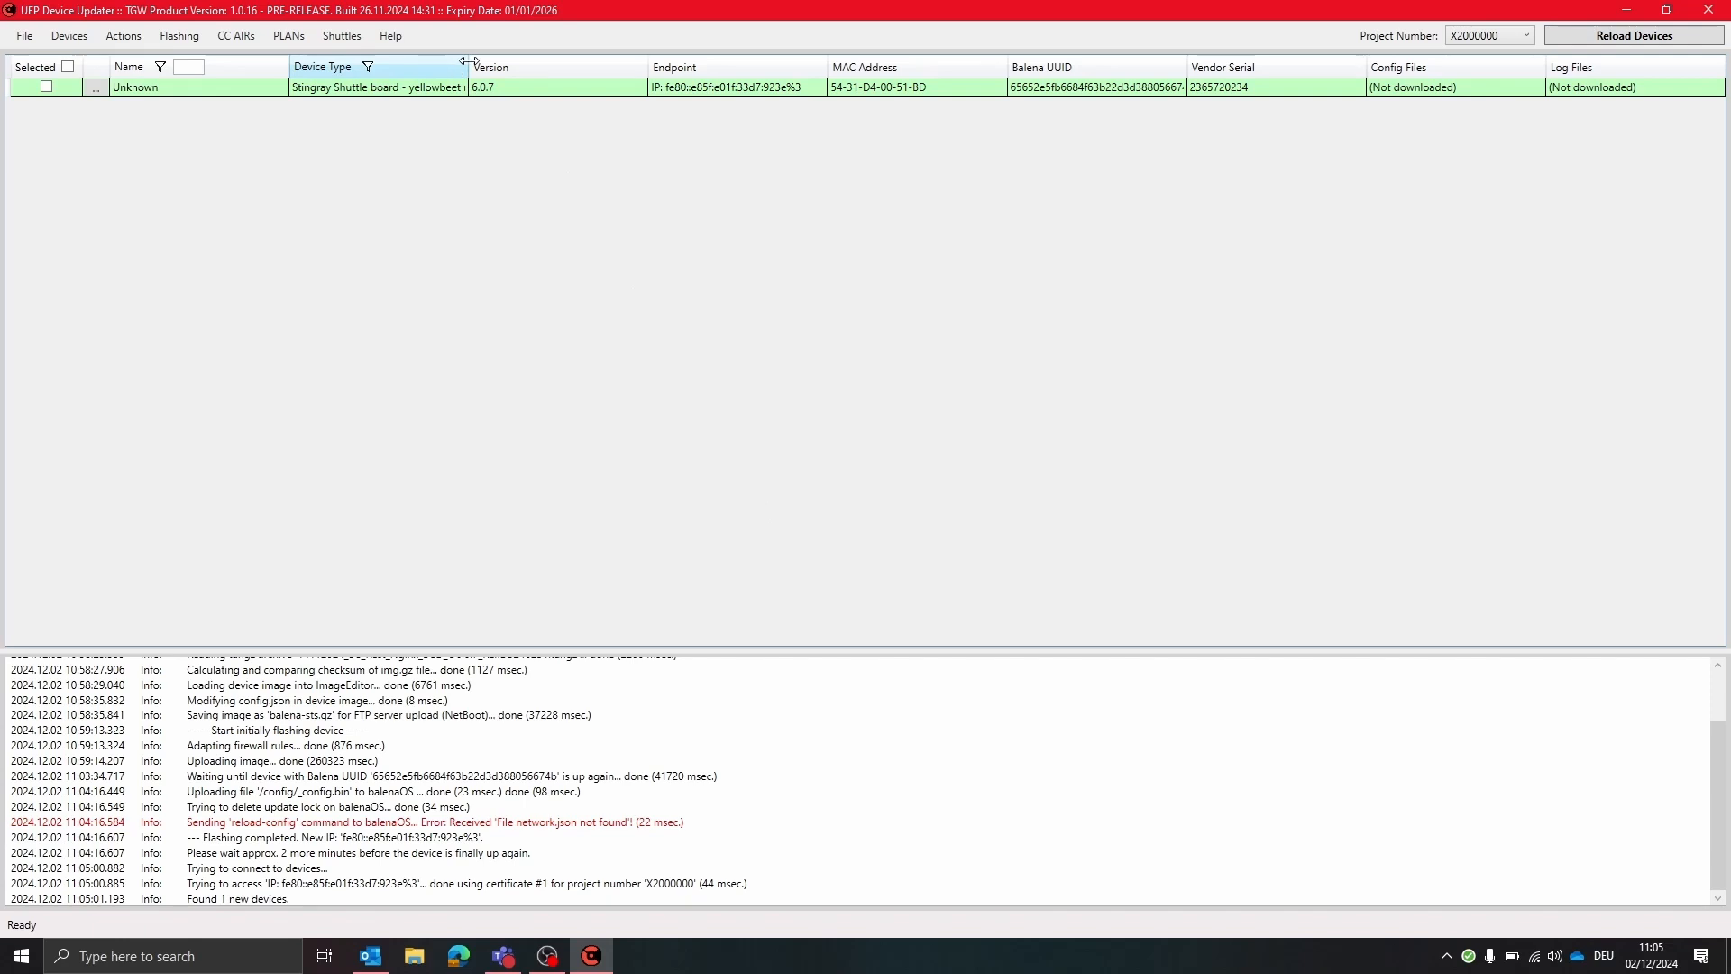
drag(469, 61, 550, 66)
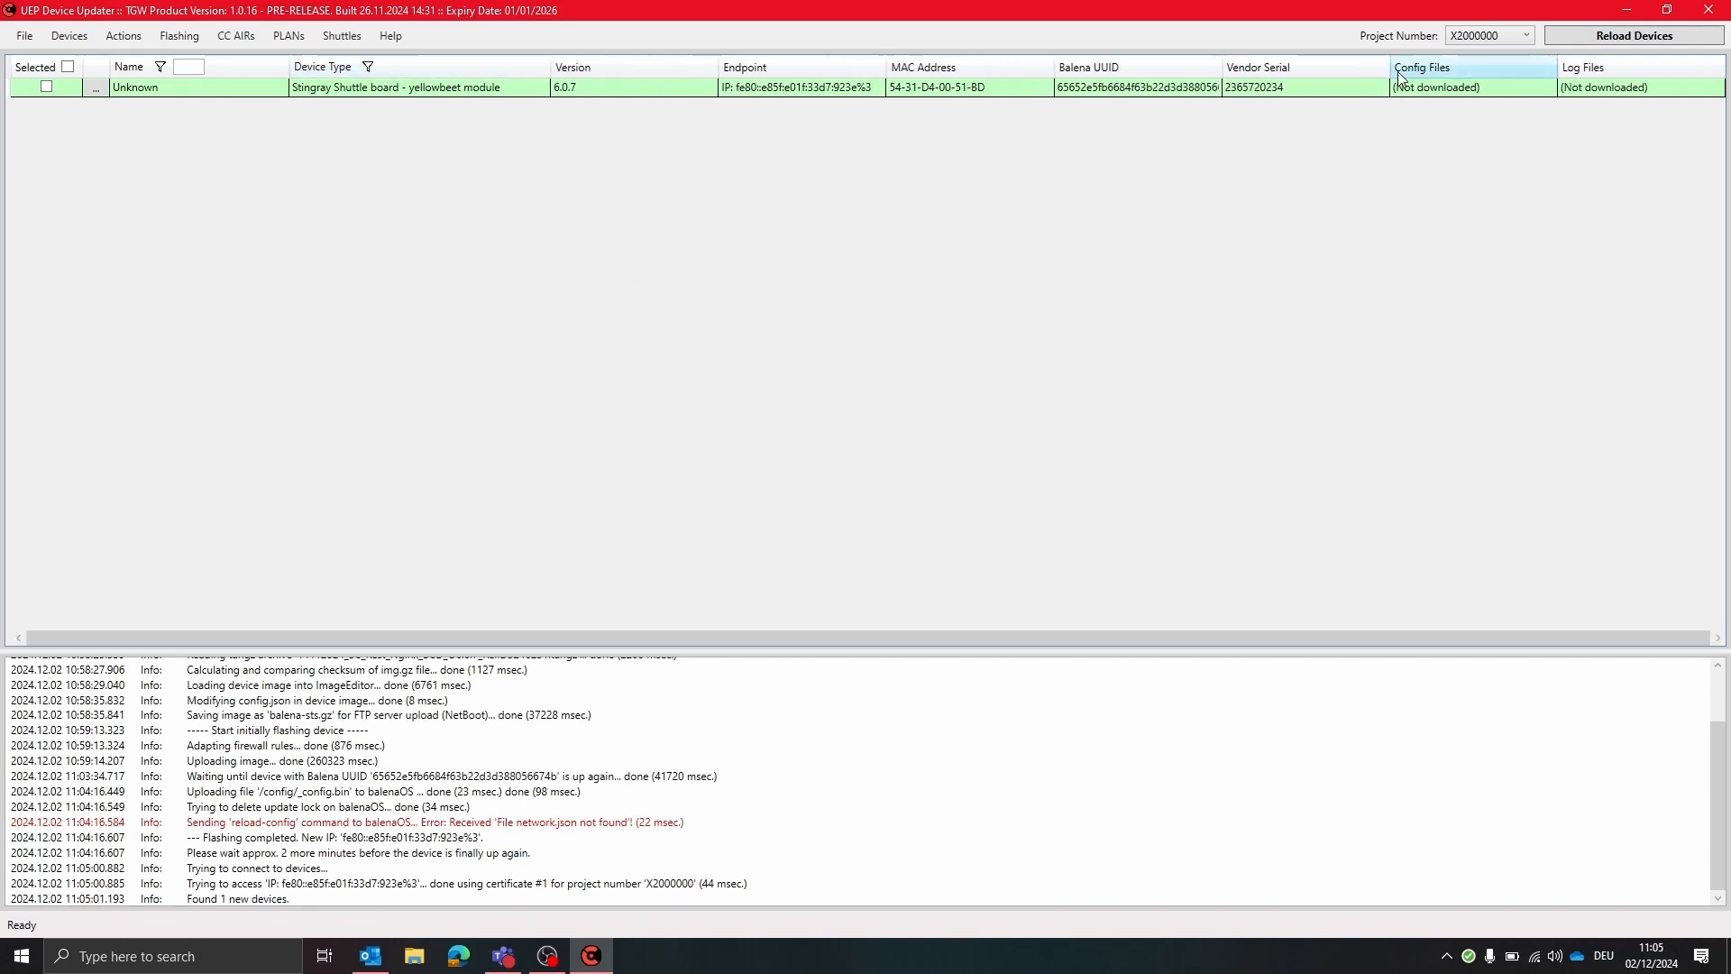
drag(1223, 67, 1270, 69)
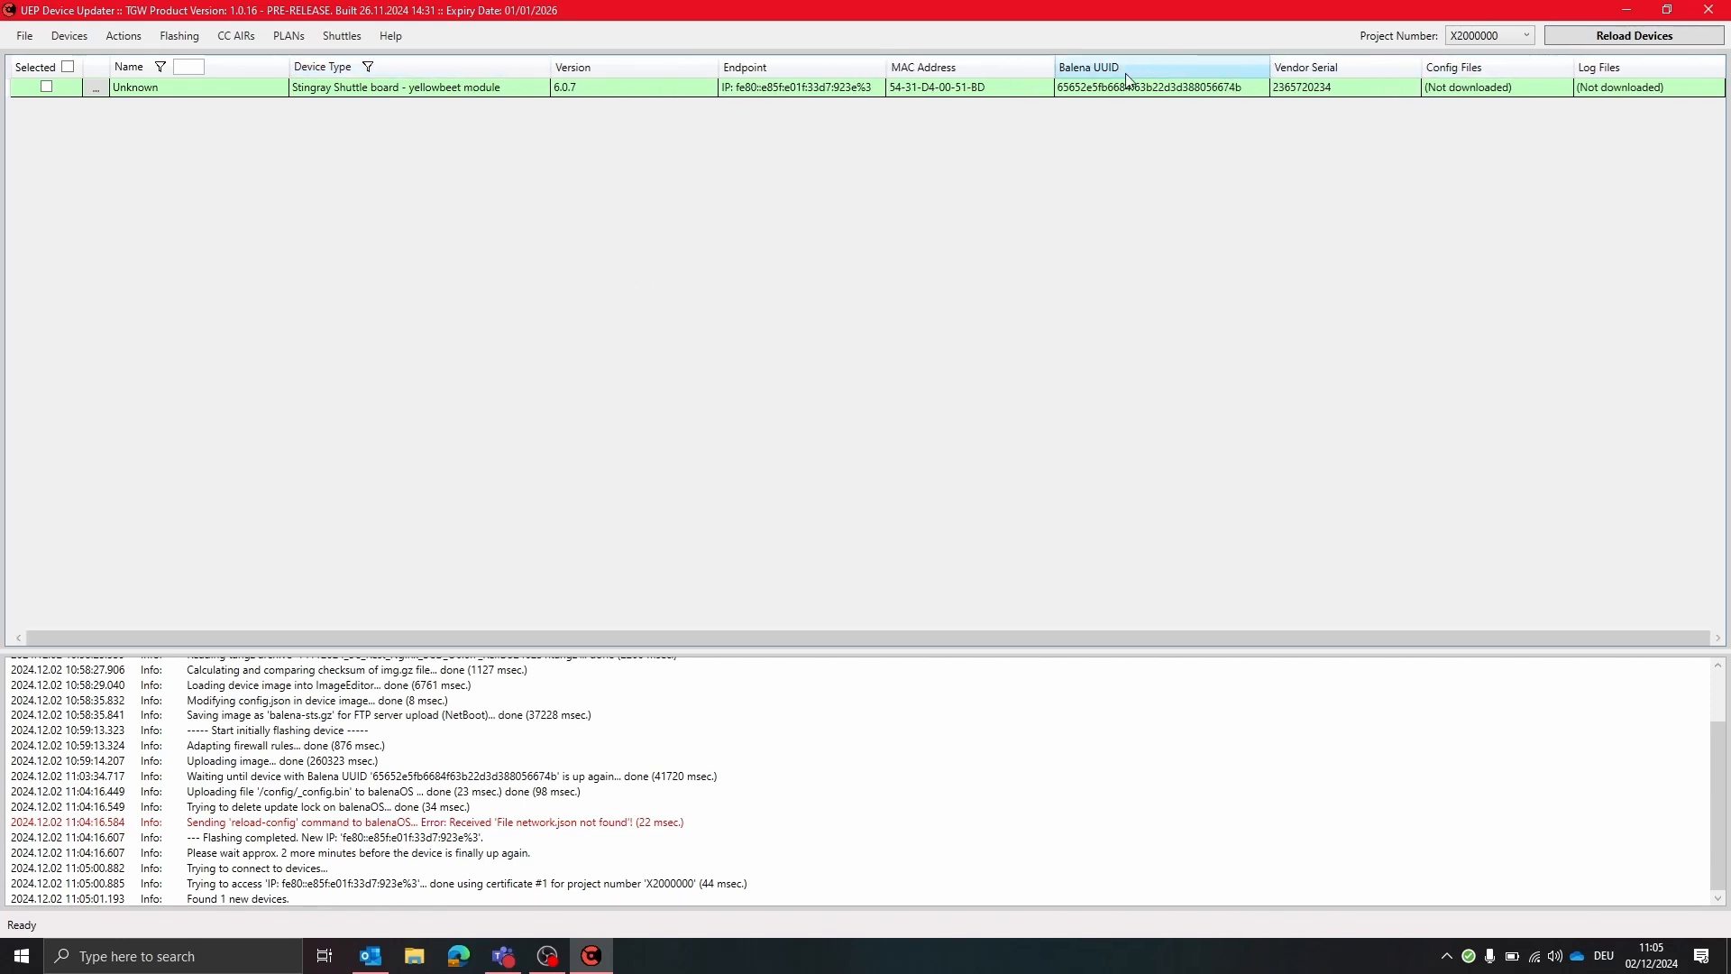
drag(1055, 69, 1027, 69)
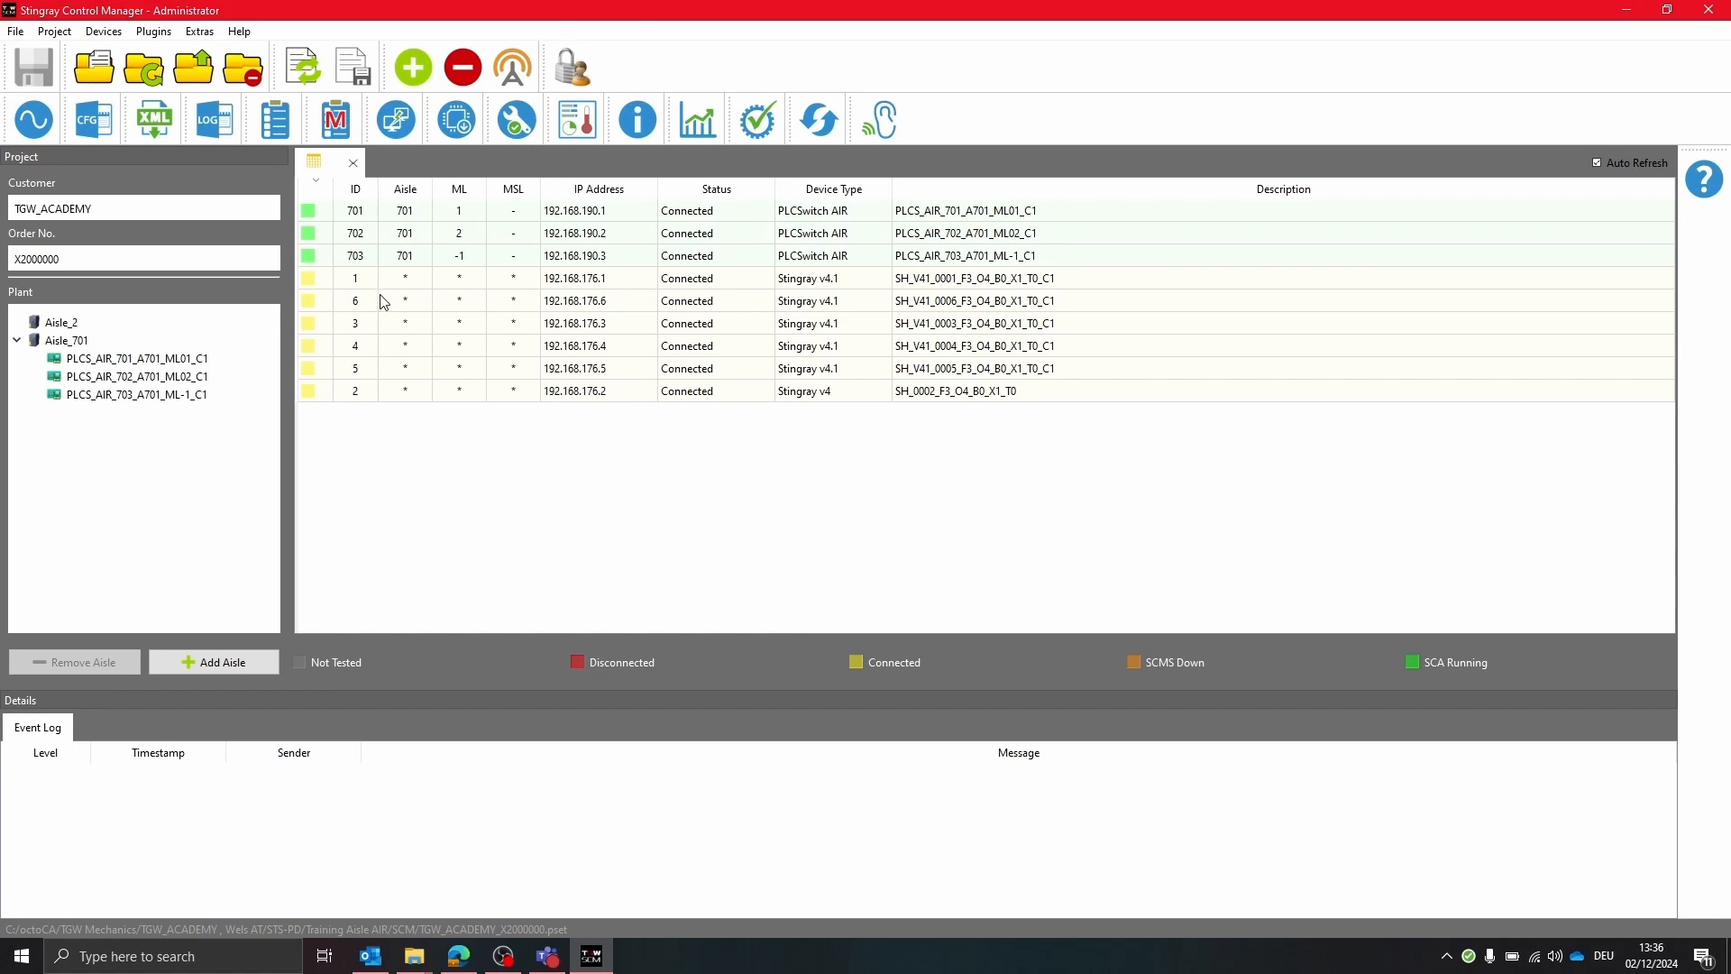
Switch to Stingray Control Manager, sort the devices by ID, and open the XML Configurator for device 1
click(365, 192)
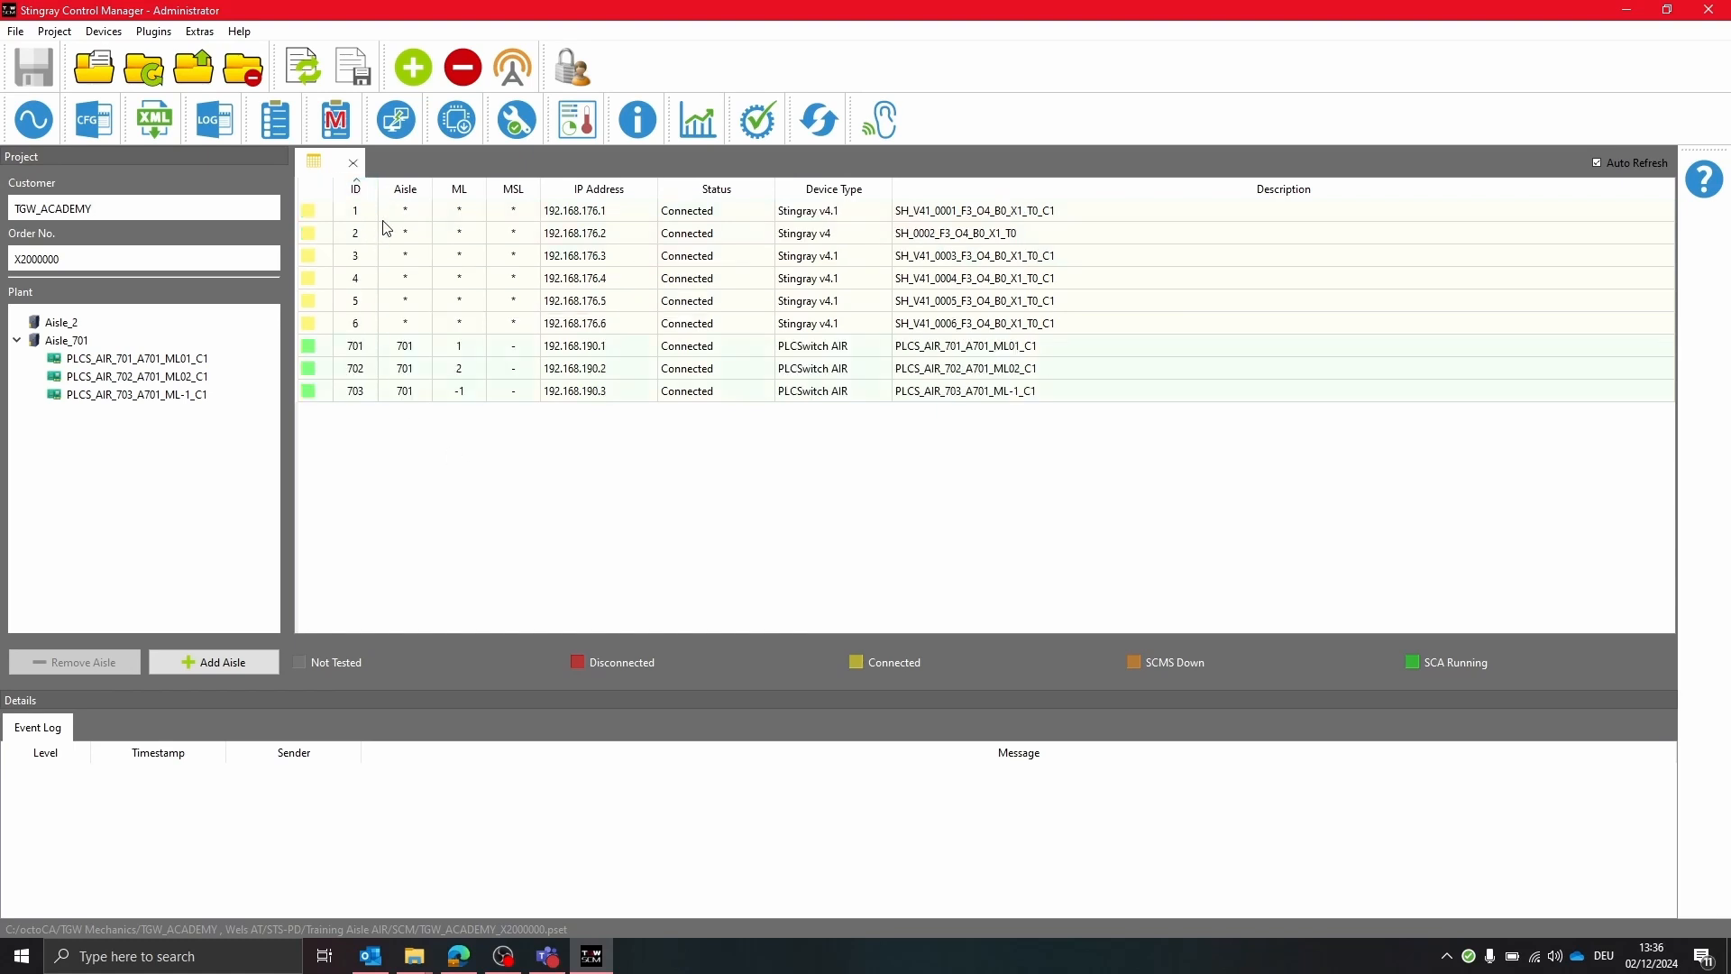
click(388, 214)
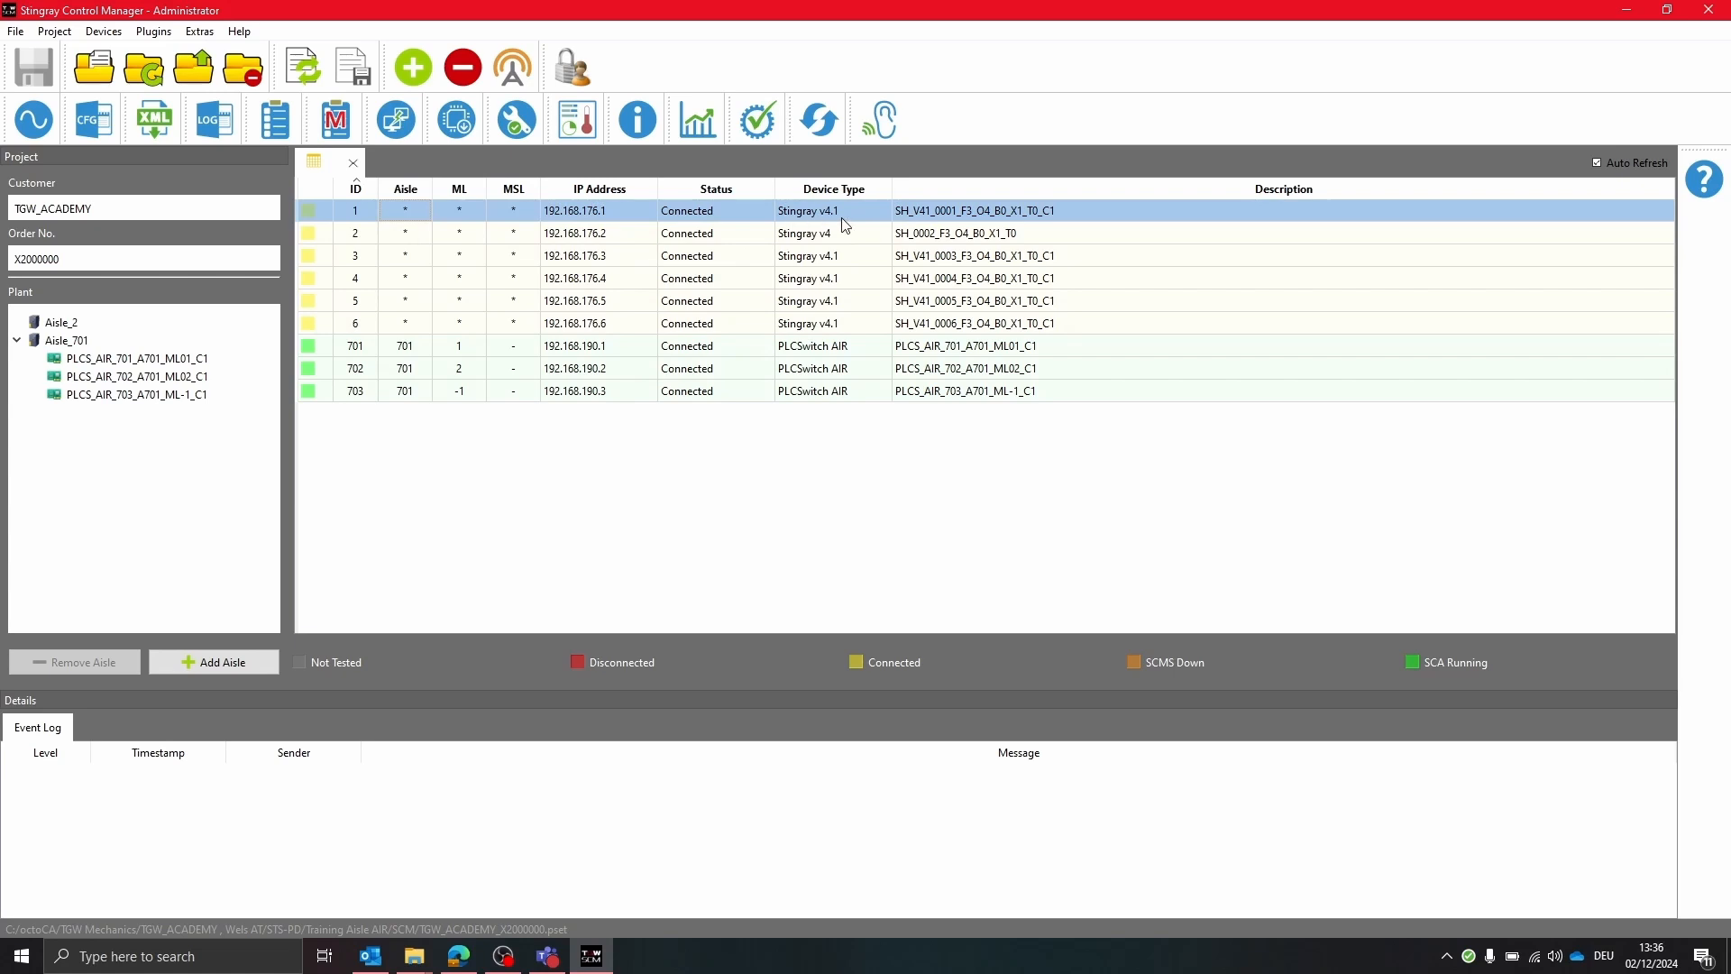
click(155, 119)
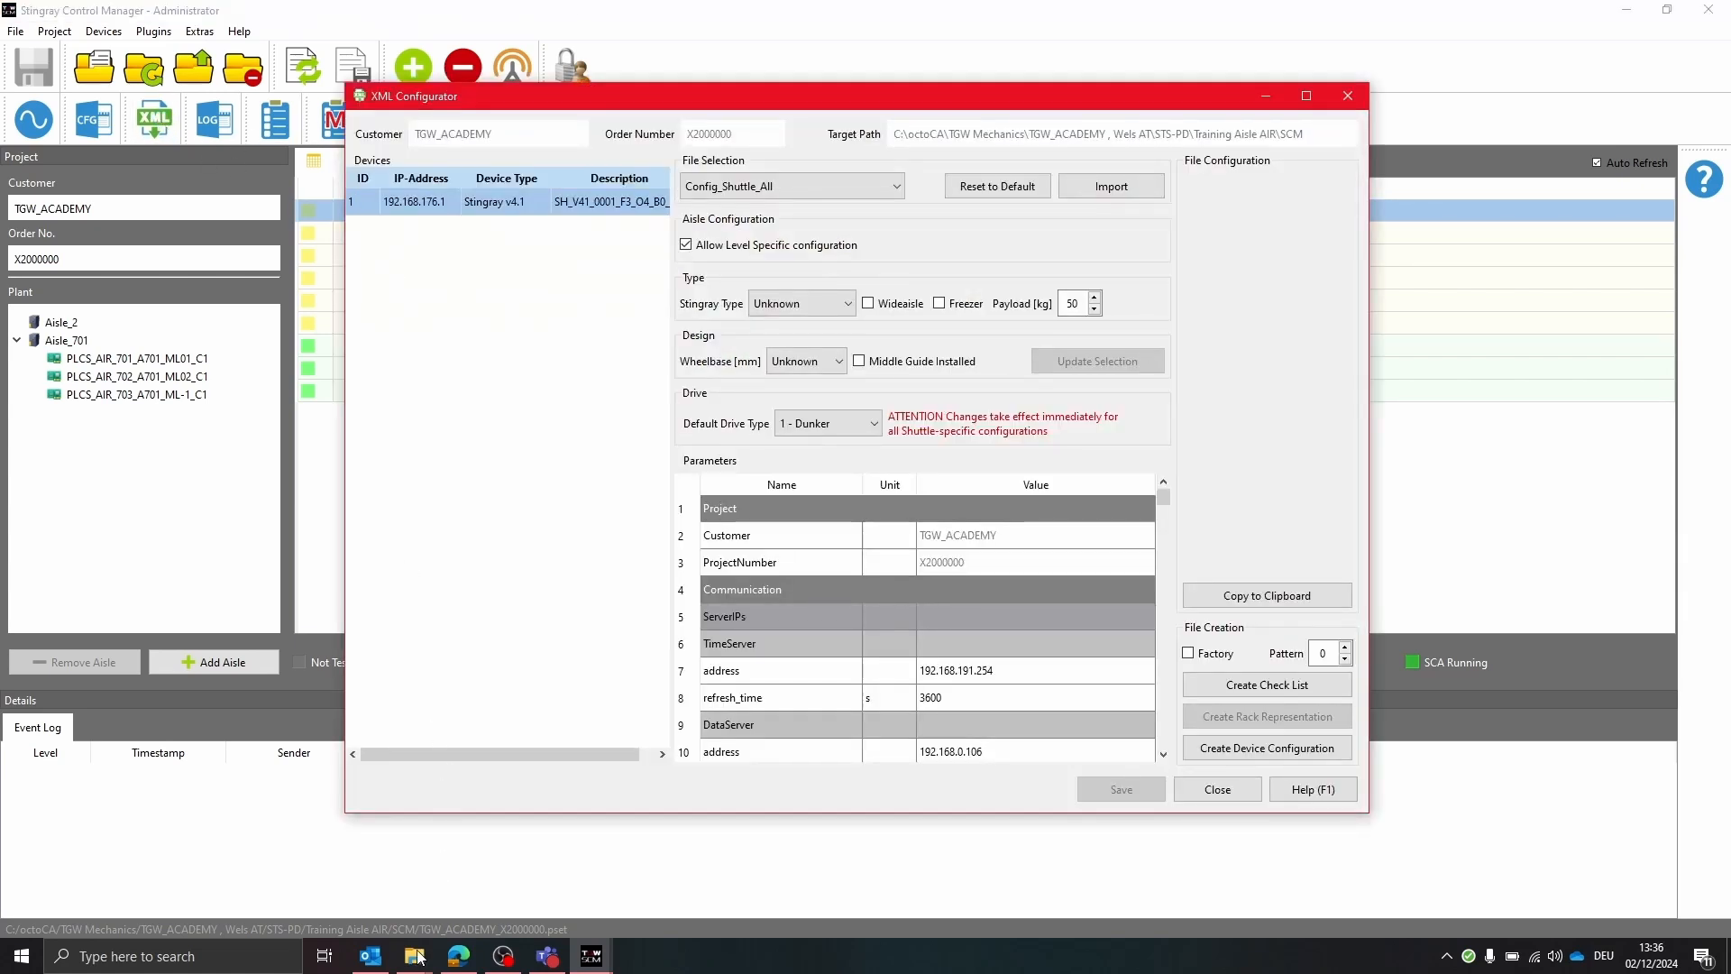
Bring up the File Explorer window and open the SCM ConfigurationBalena folder
mouse_move(418, 958)
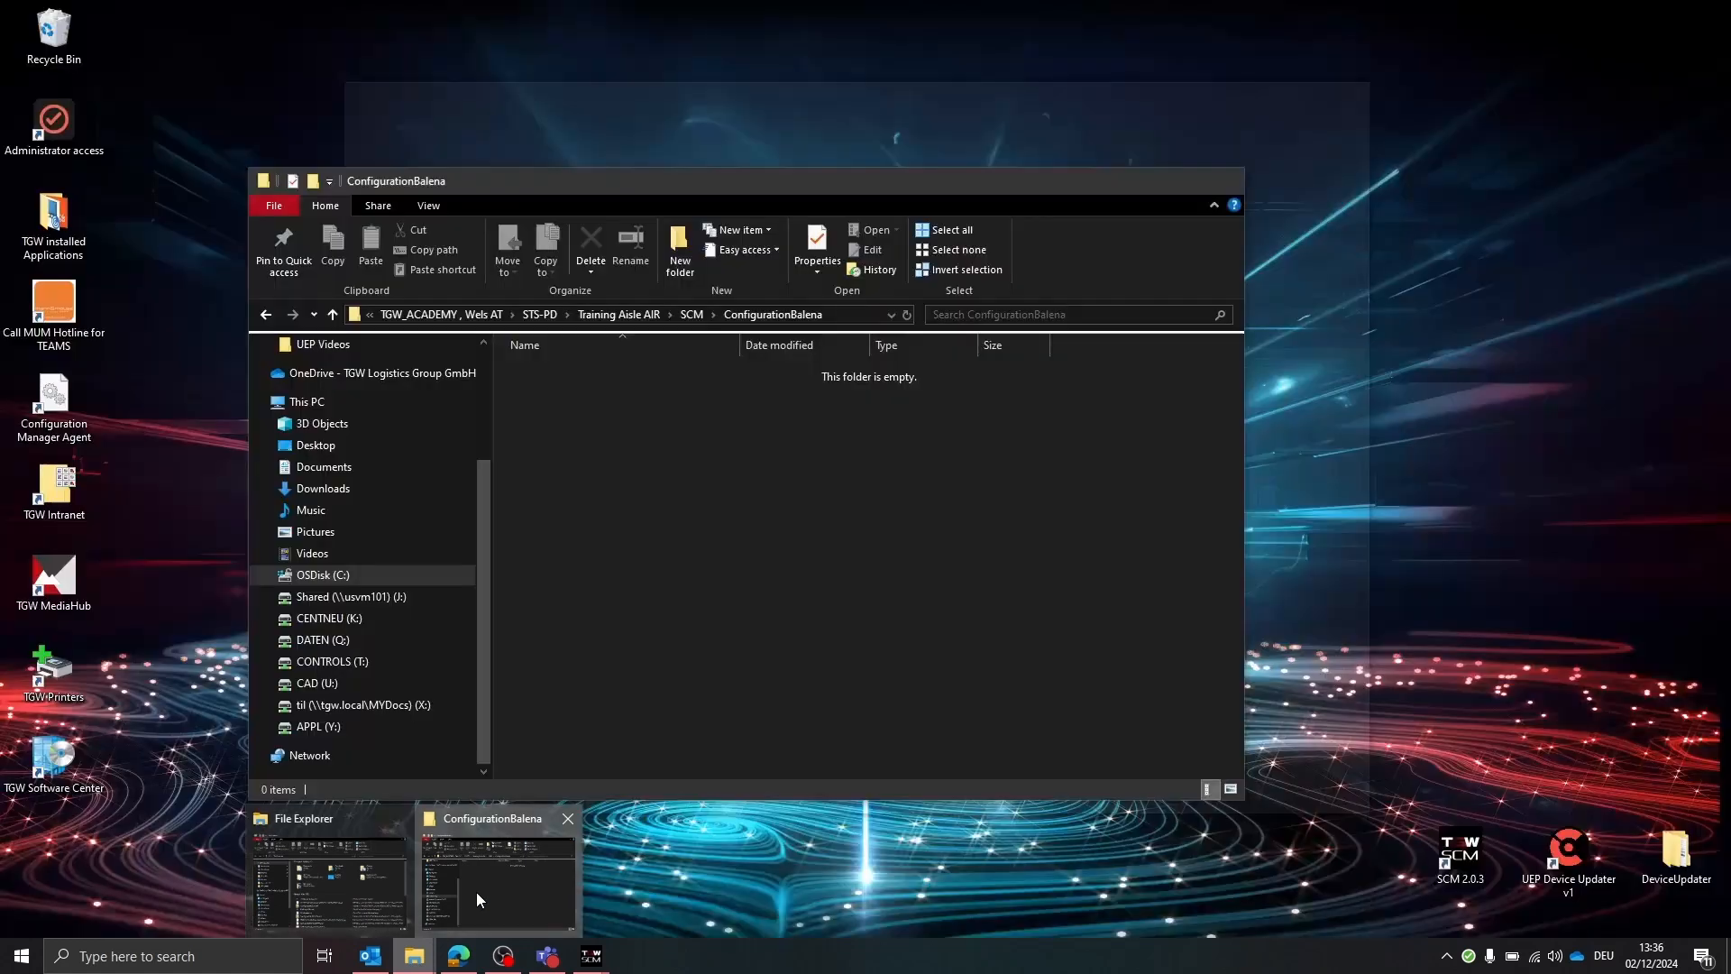
click(476, 891)
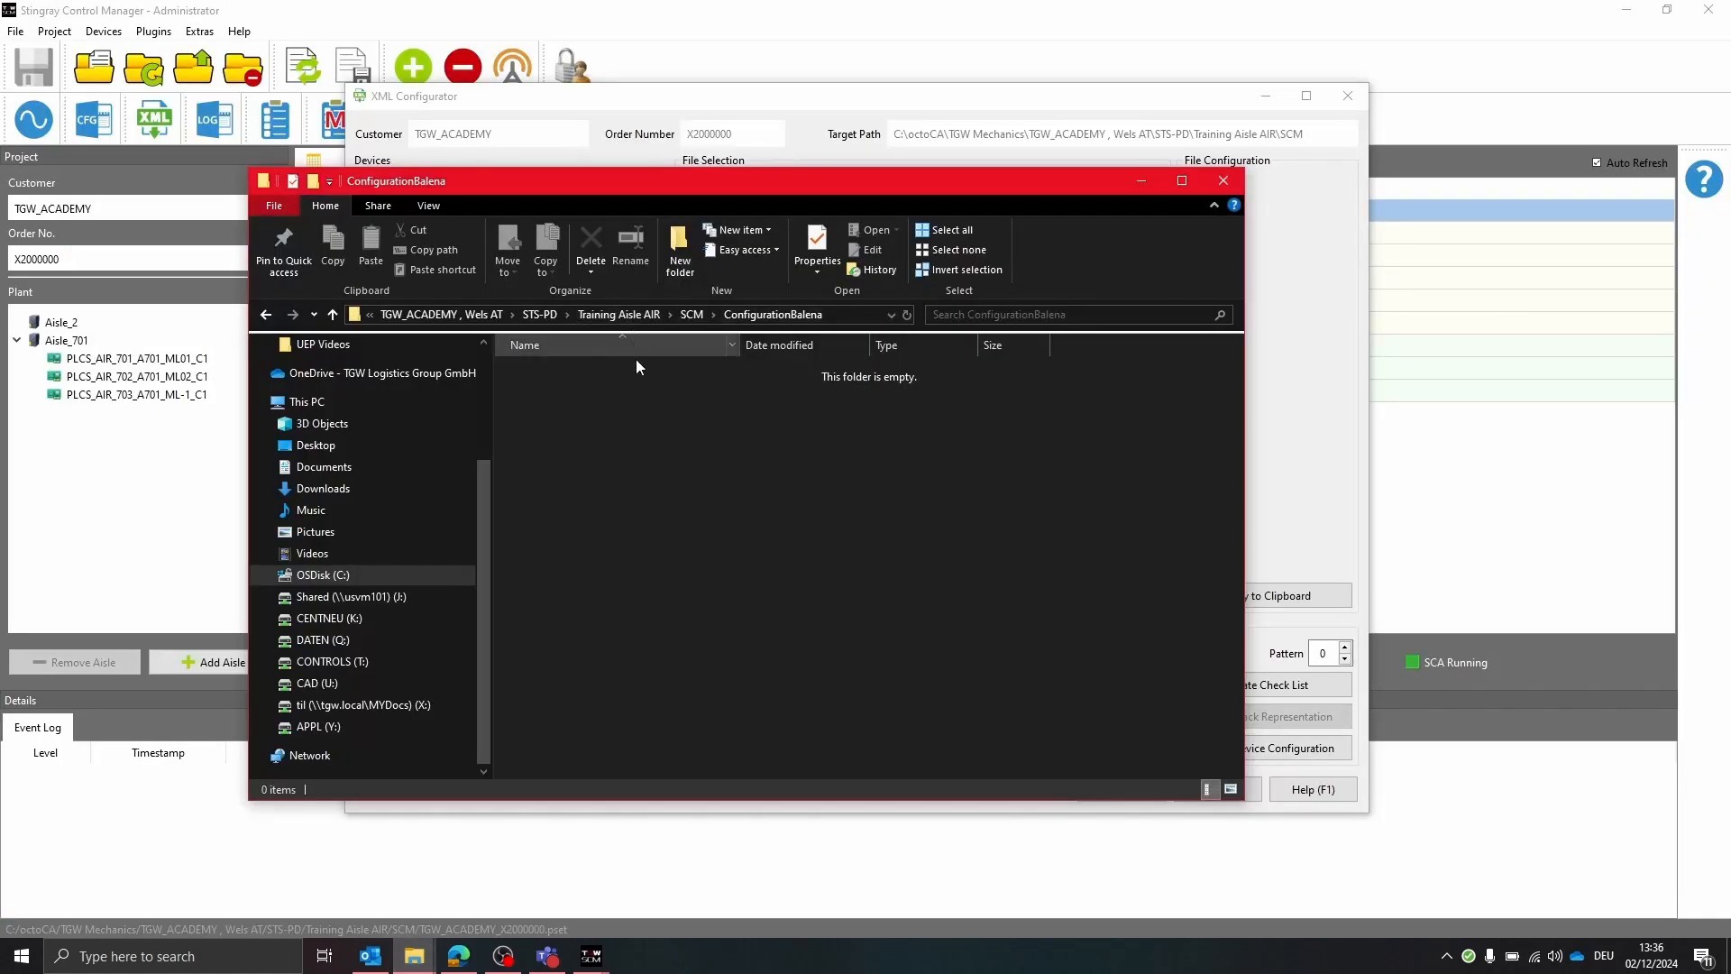
click(692, 314)
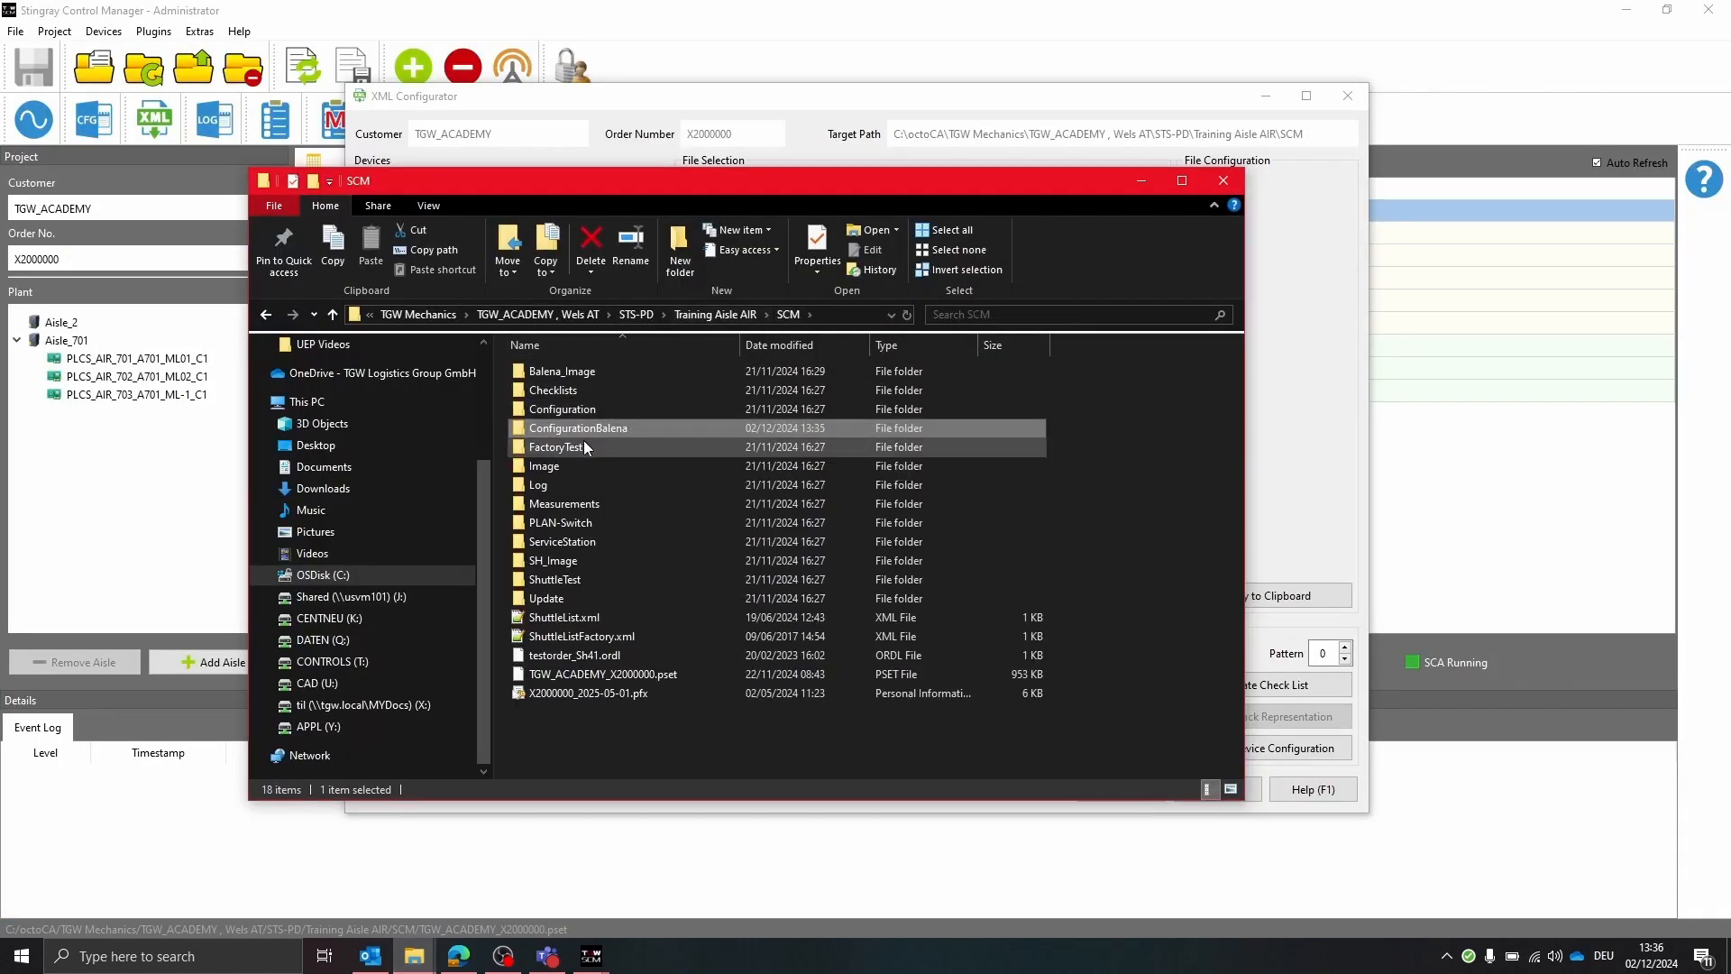
double_click(642, 427)
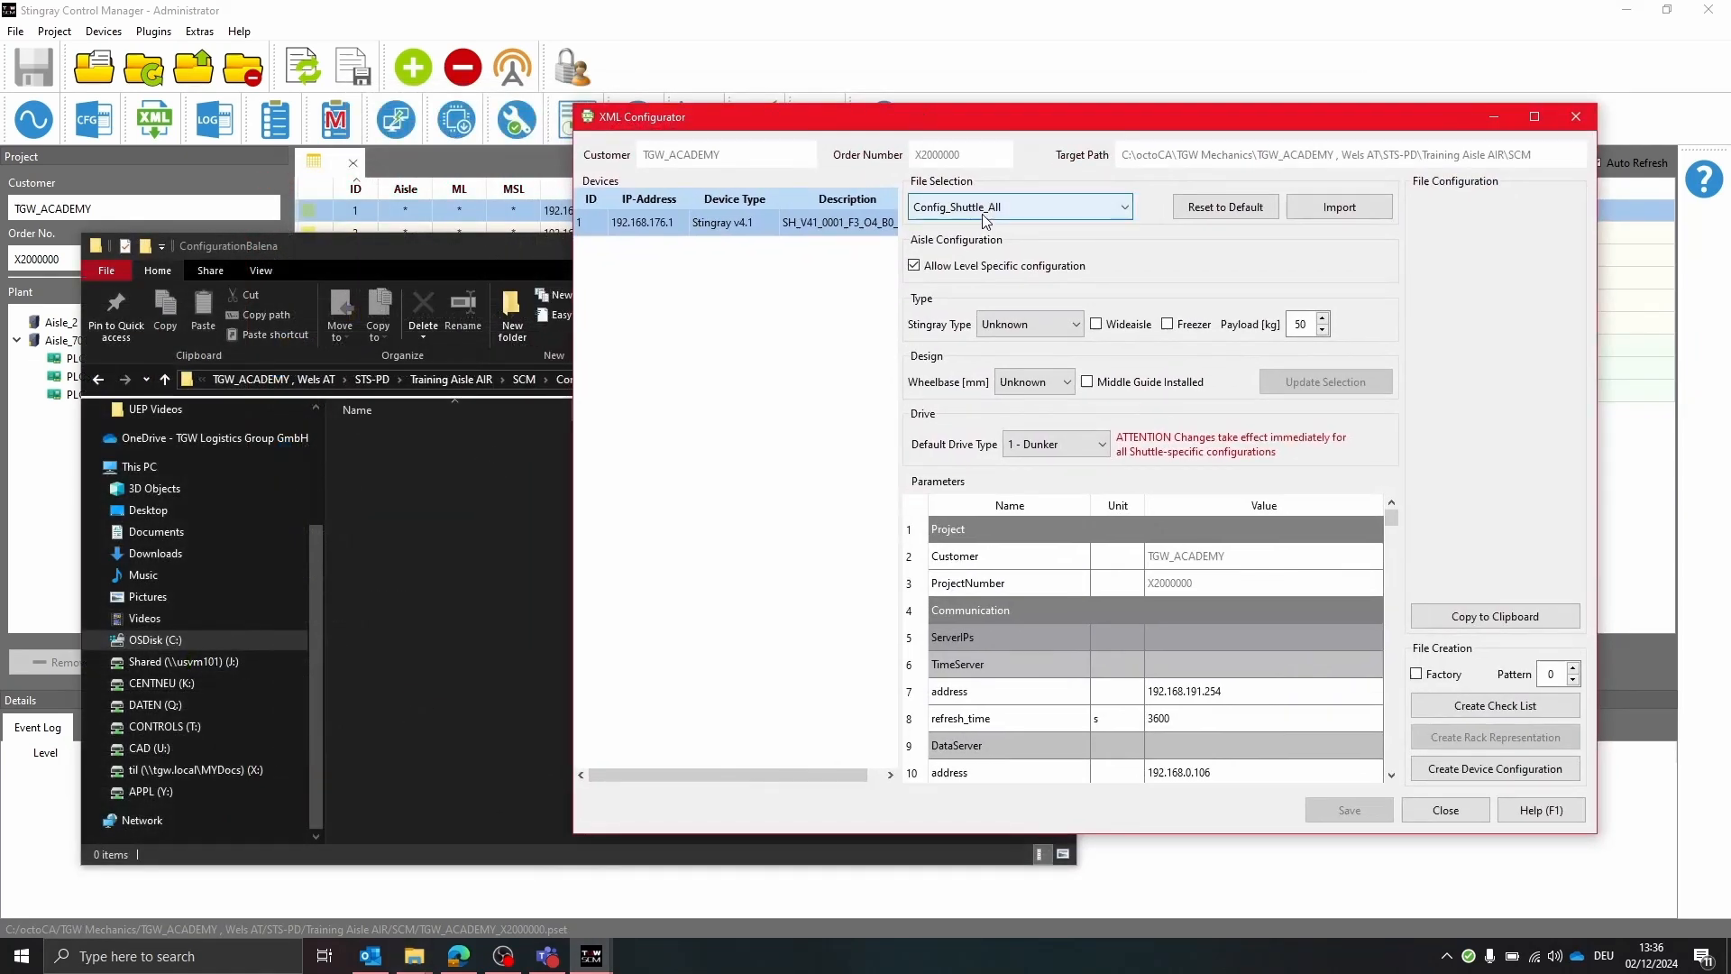
In the XML Configurator, select the Config_Device_Specific file and enable the Proxy parameter
click(986, 217)
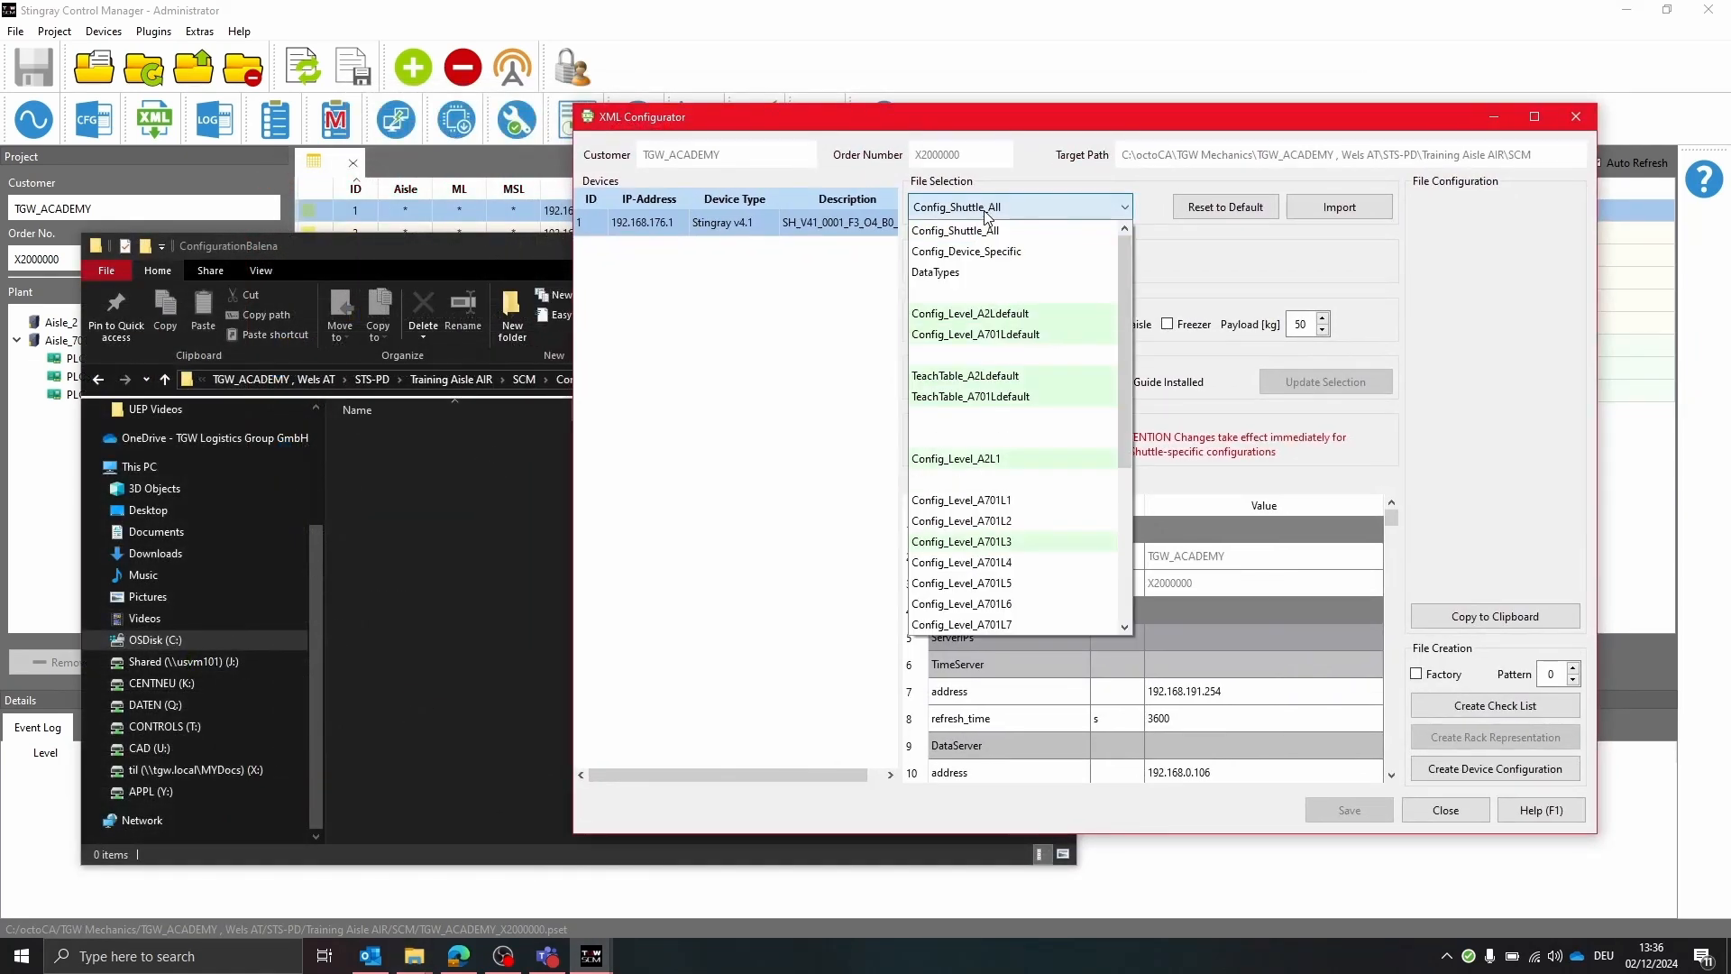
click(992, 252)
scroll(1028, 442, down, 4)
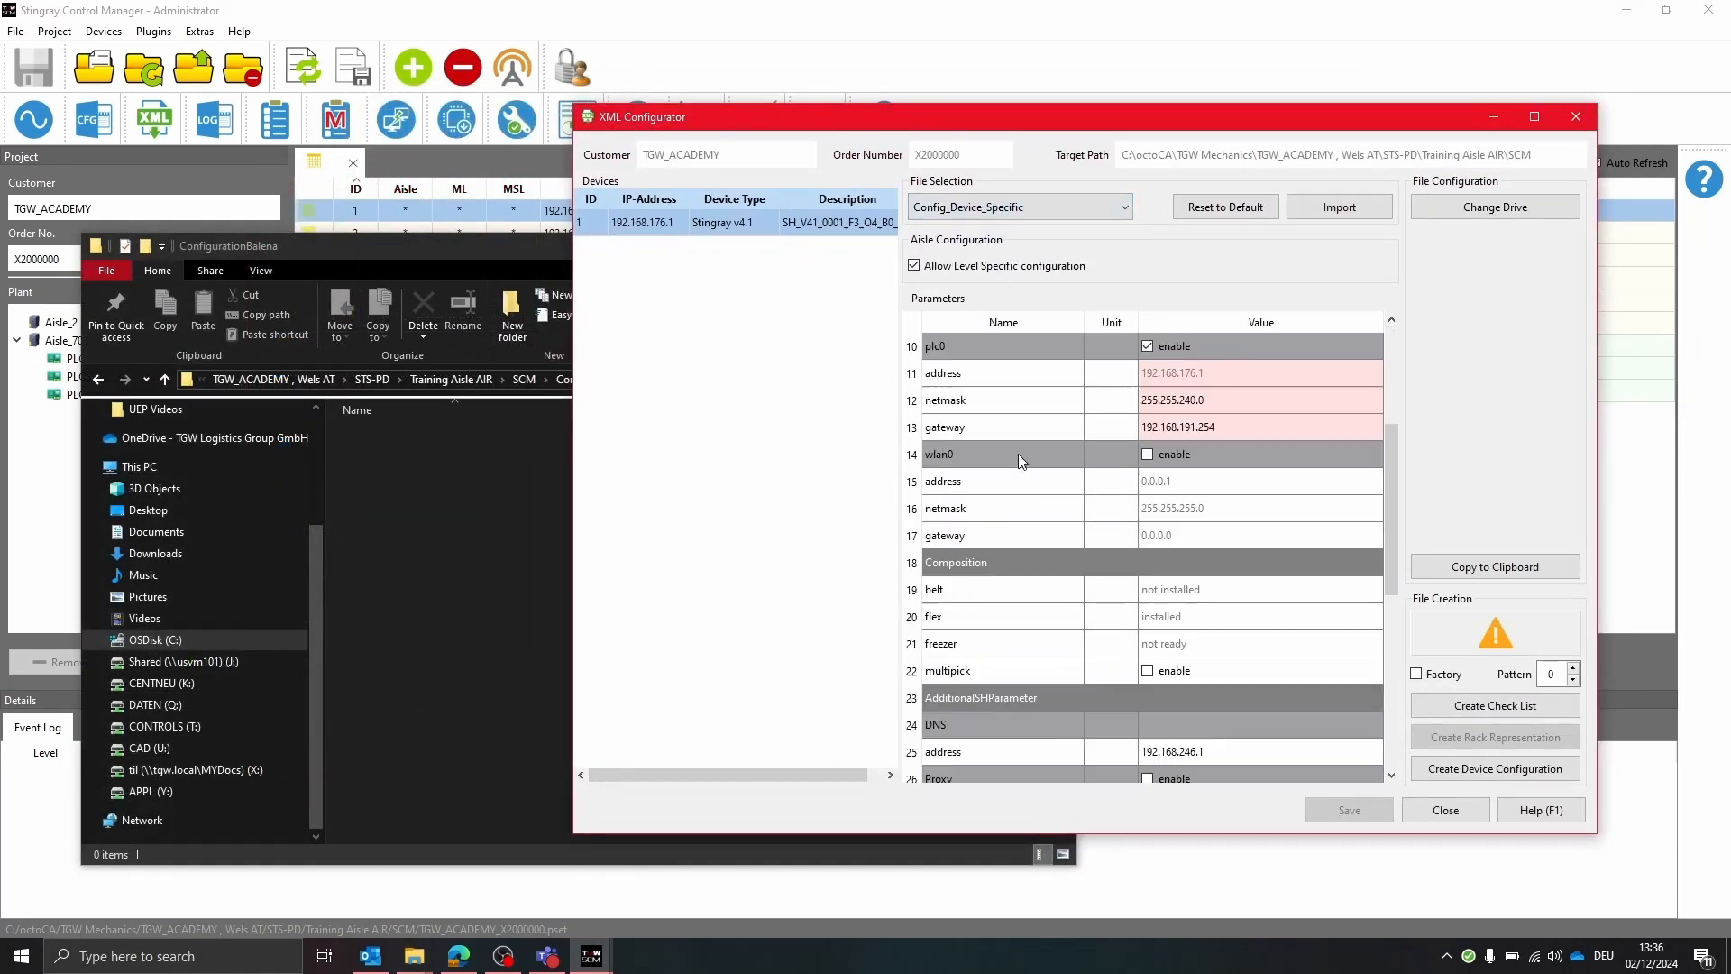
scroll(1037, 491, up, 1)
scroll(1038, 498, down, 1)
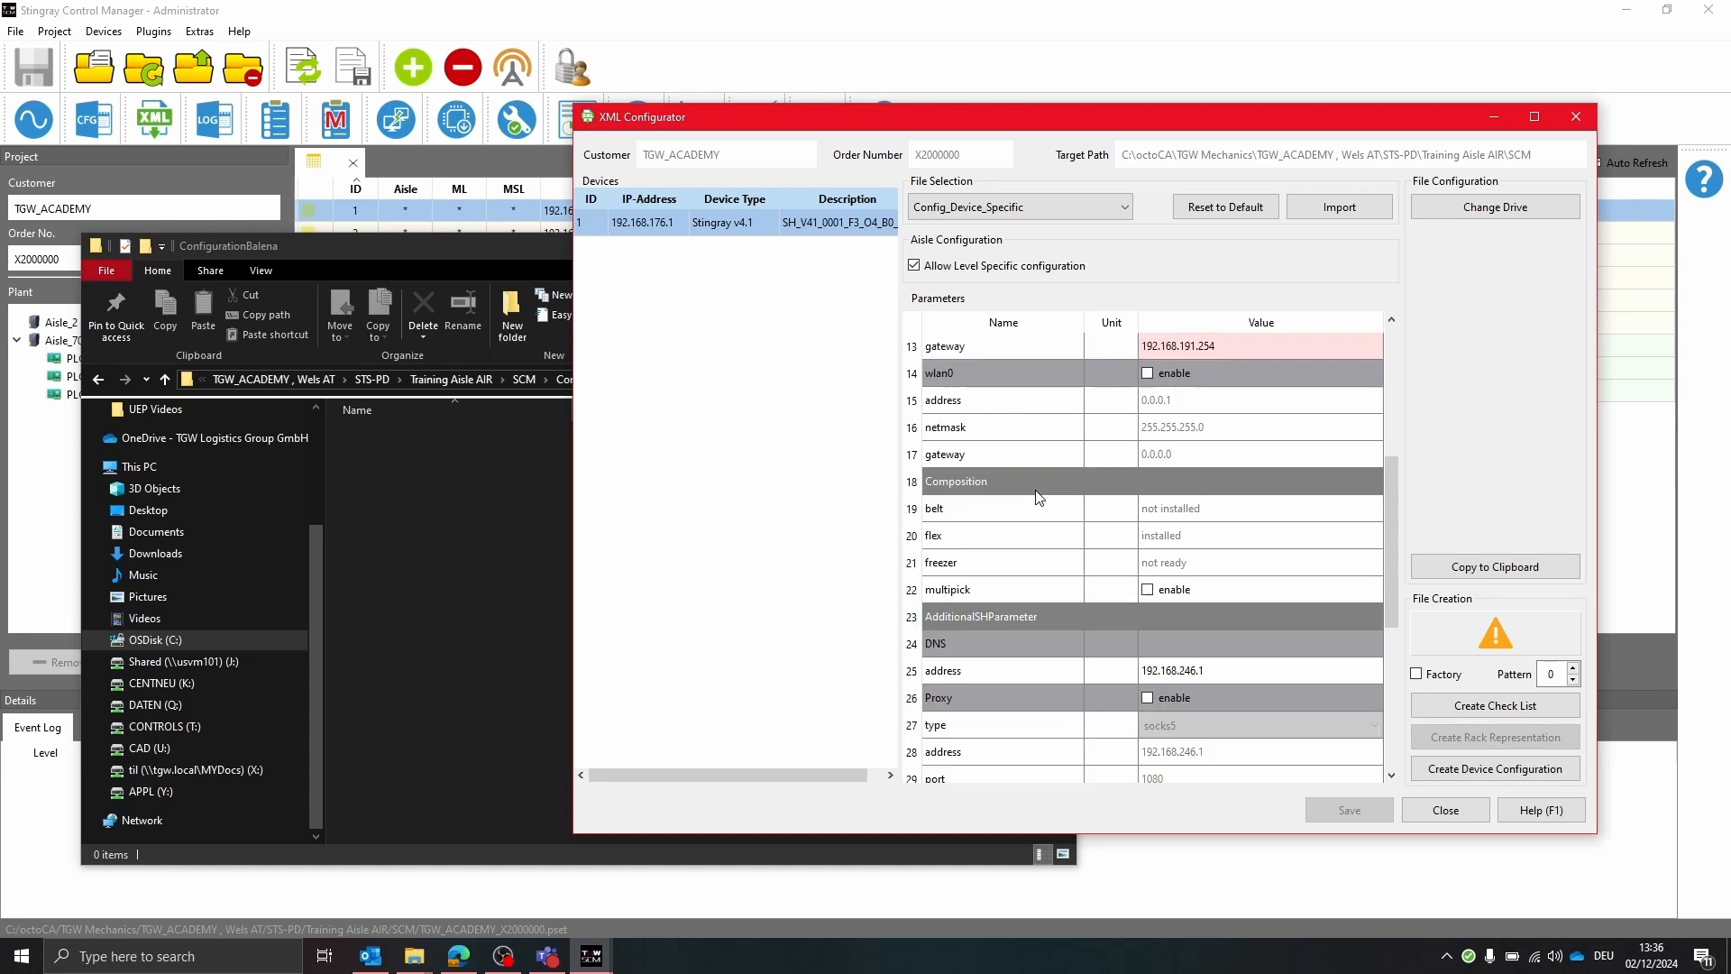
scroll(1086, 555, down, 2)
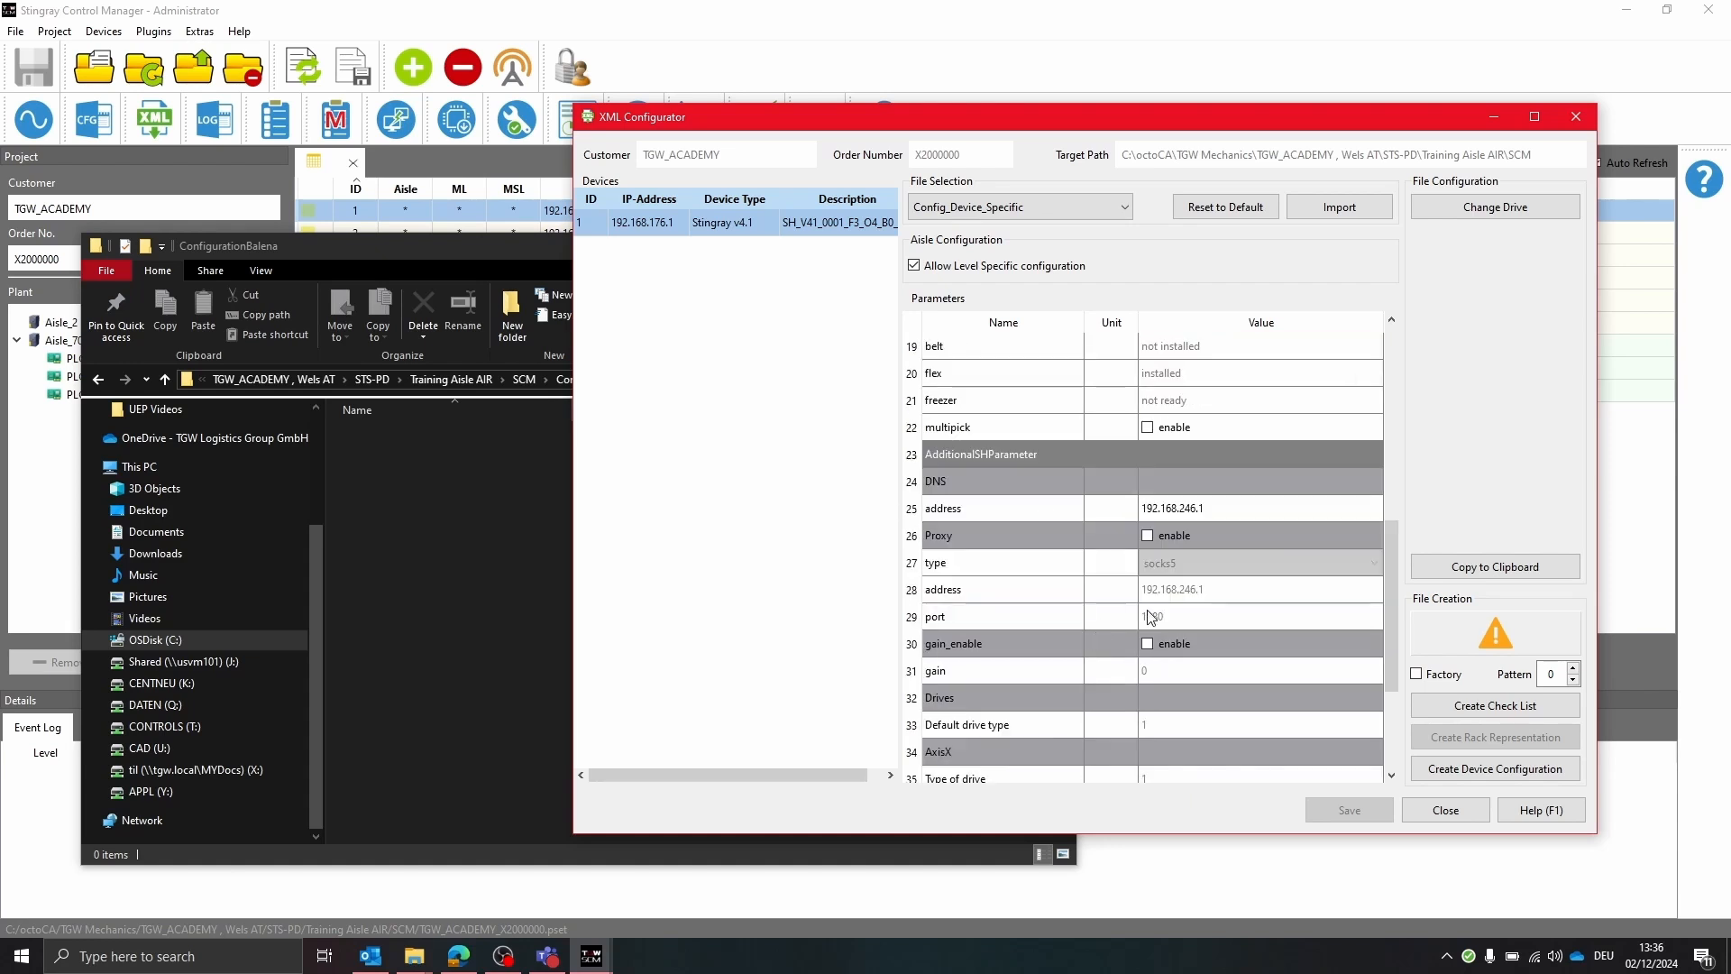
click(1147, 535)
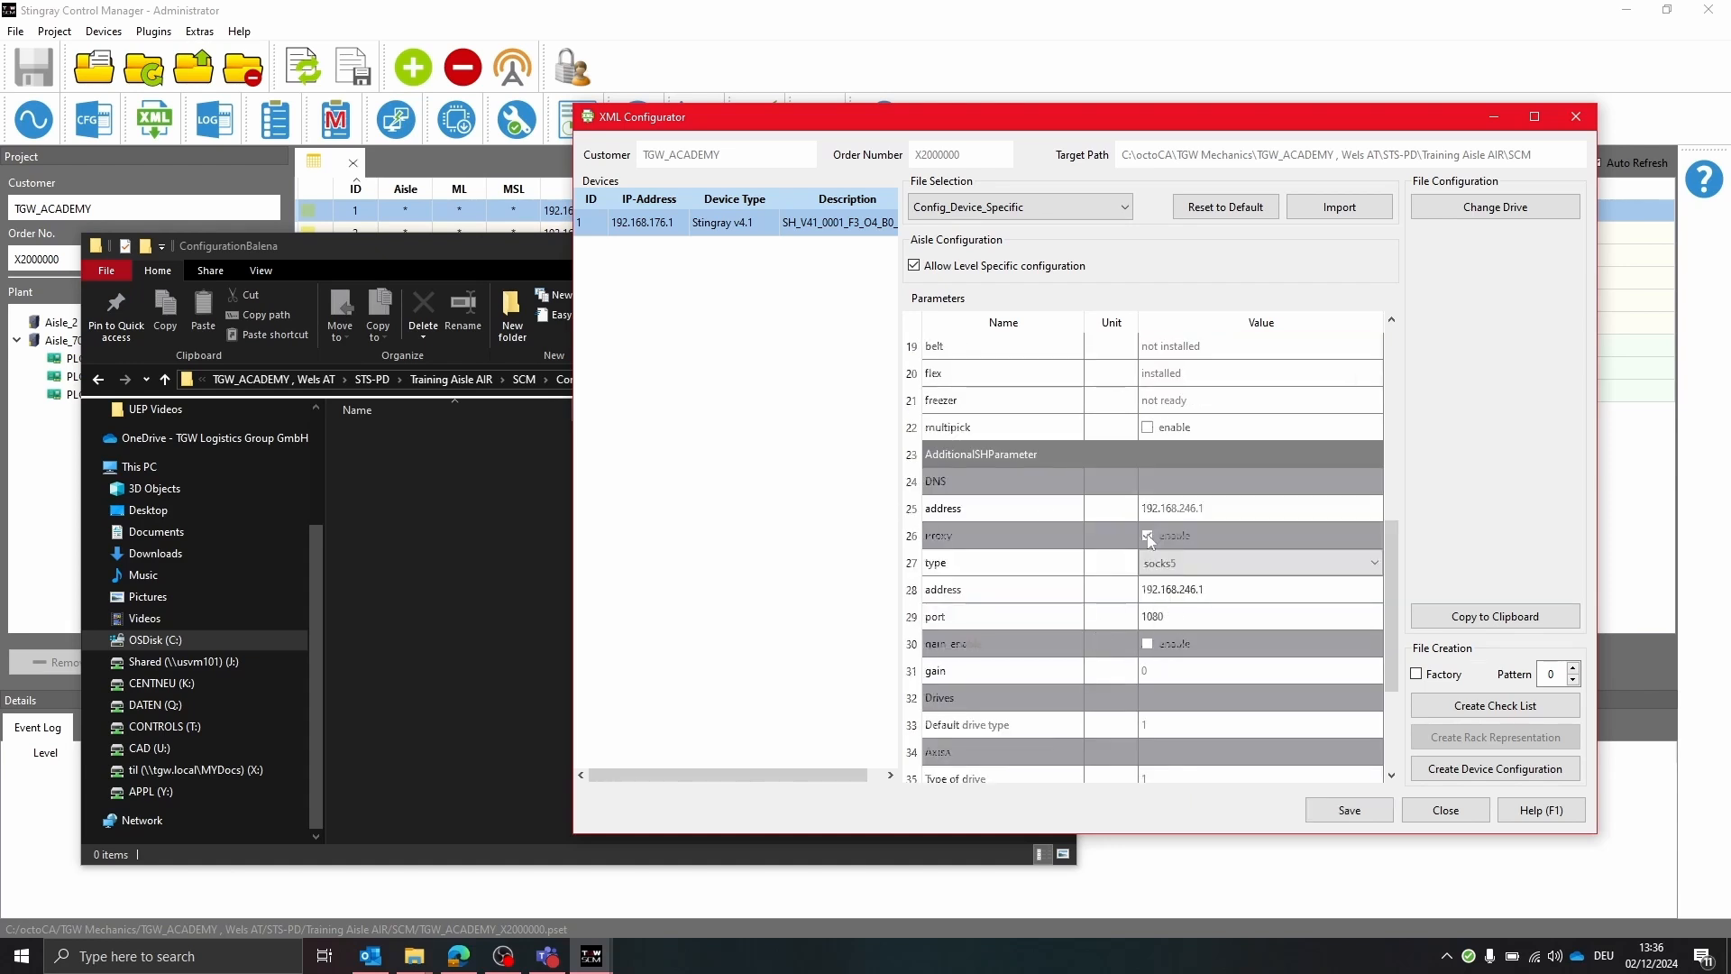
Save the device-specific parameters and create the device configuration for Config_Shuttle_SH1
scroll(1256, 517, up, 6)
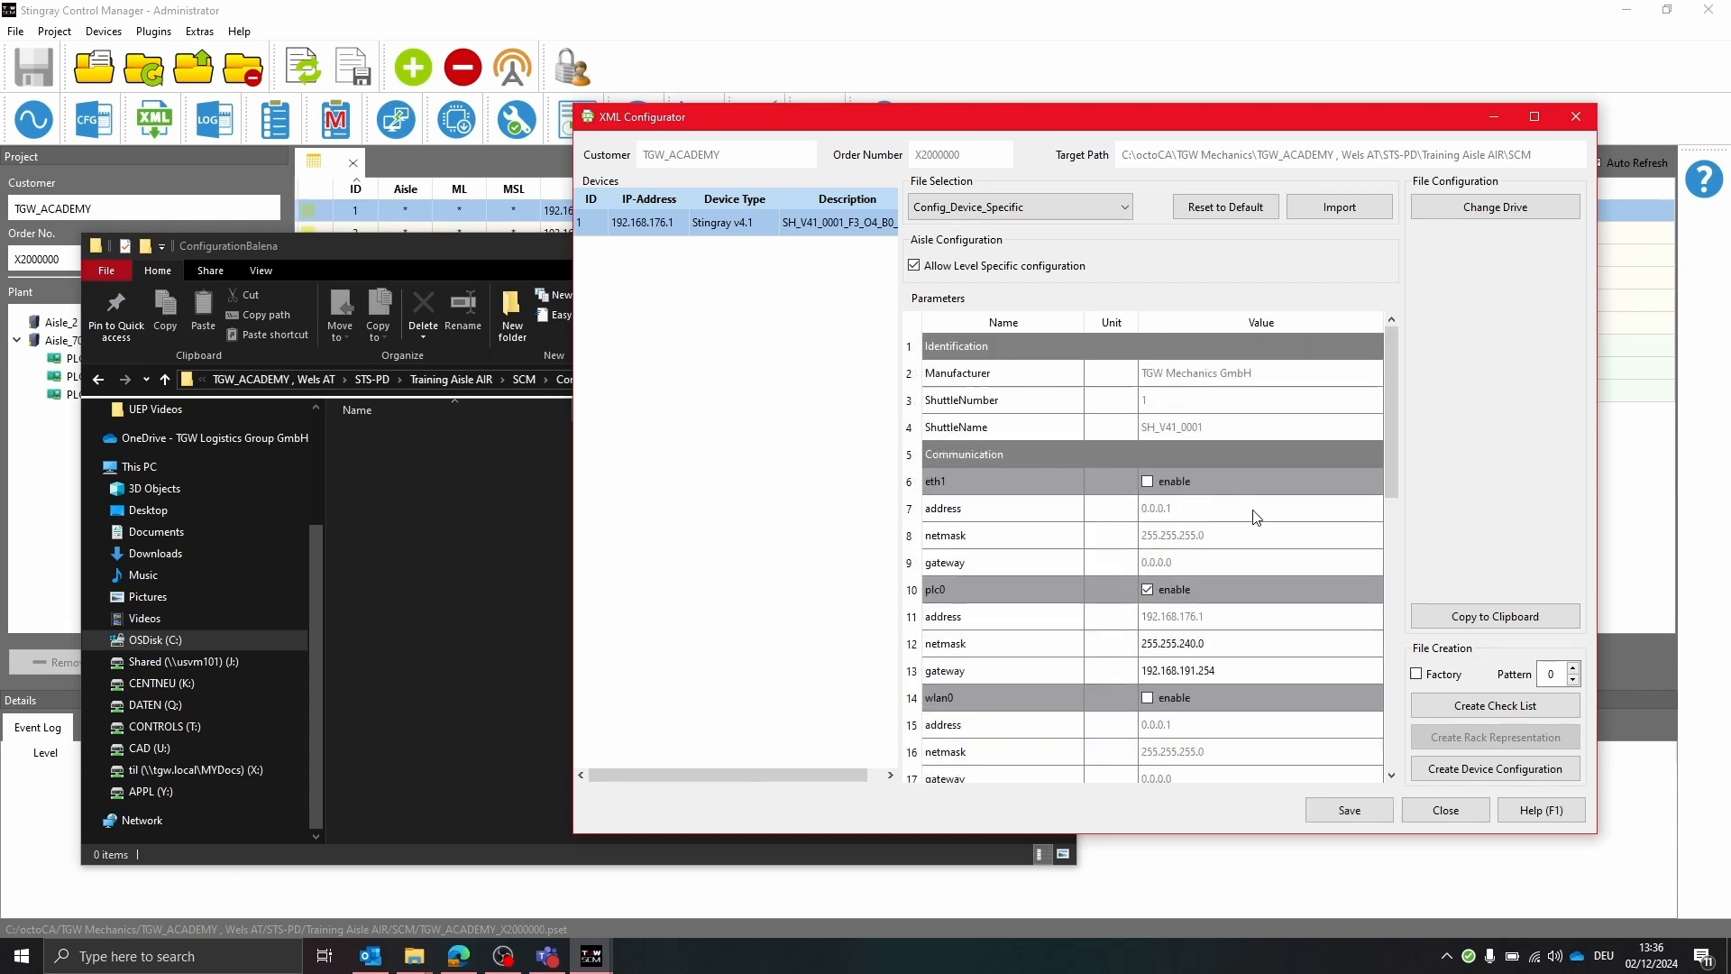
click(1350, 809)
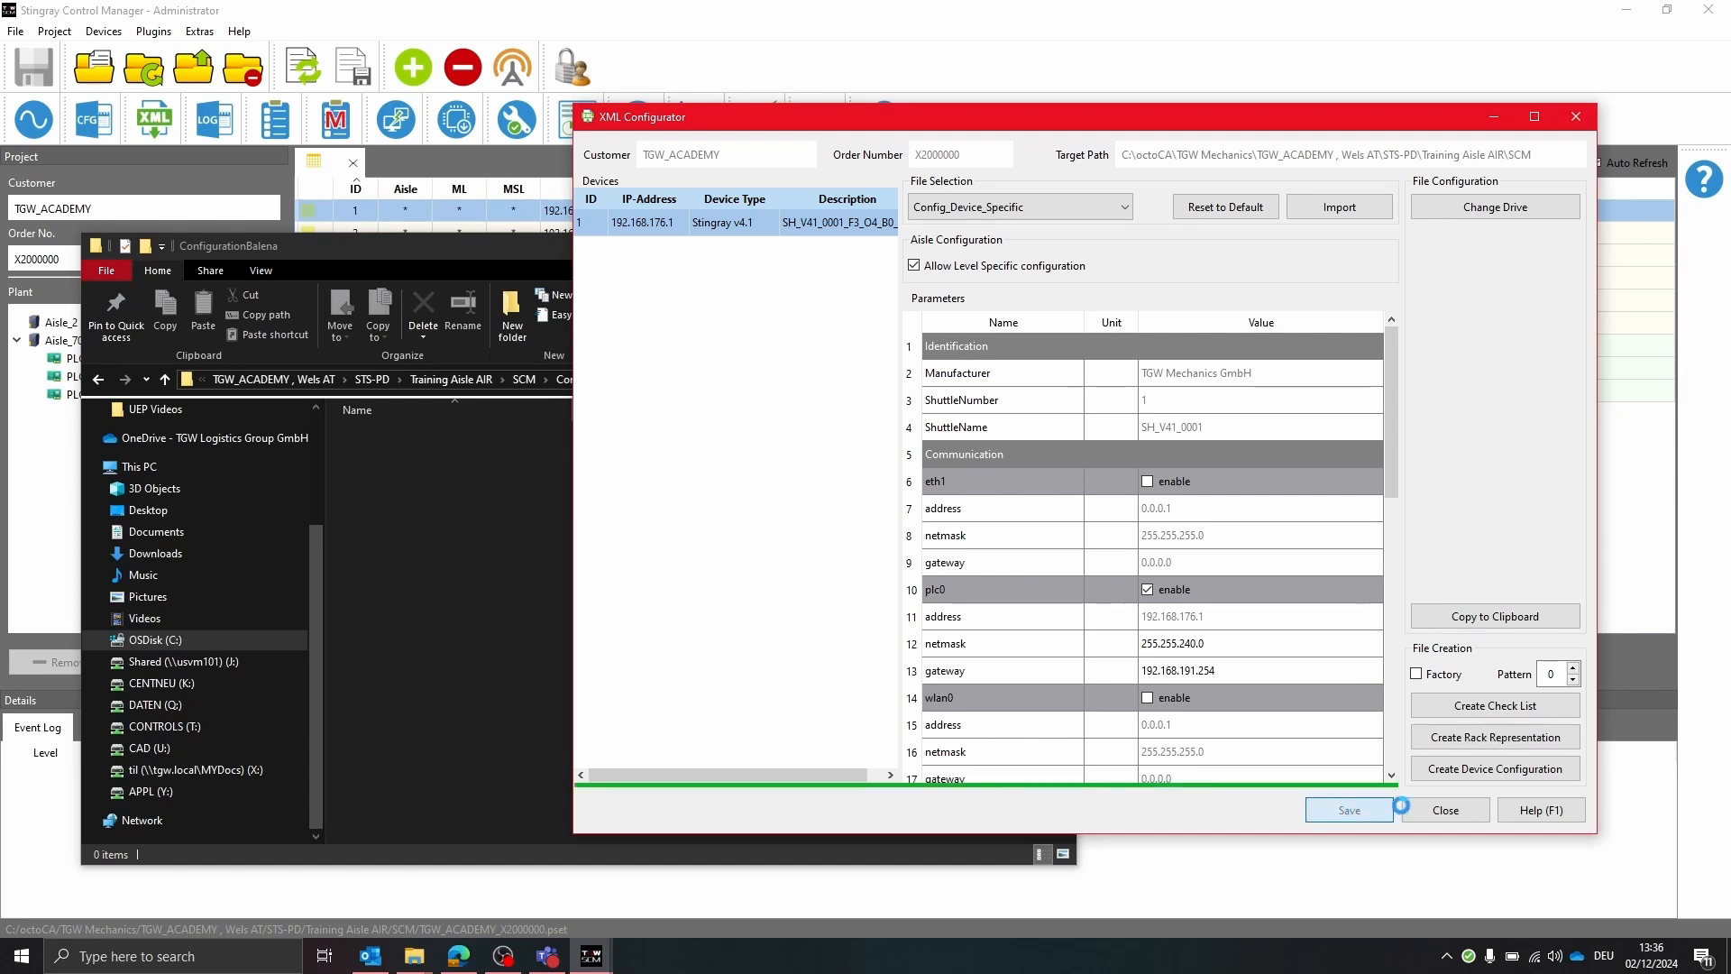
click(1466, 774)
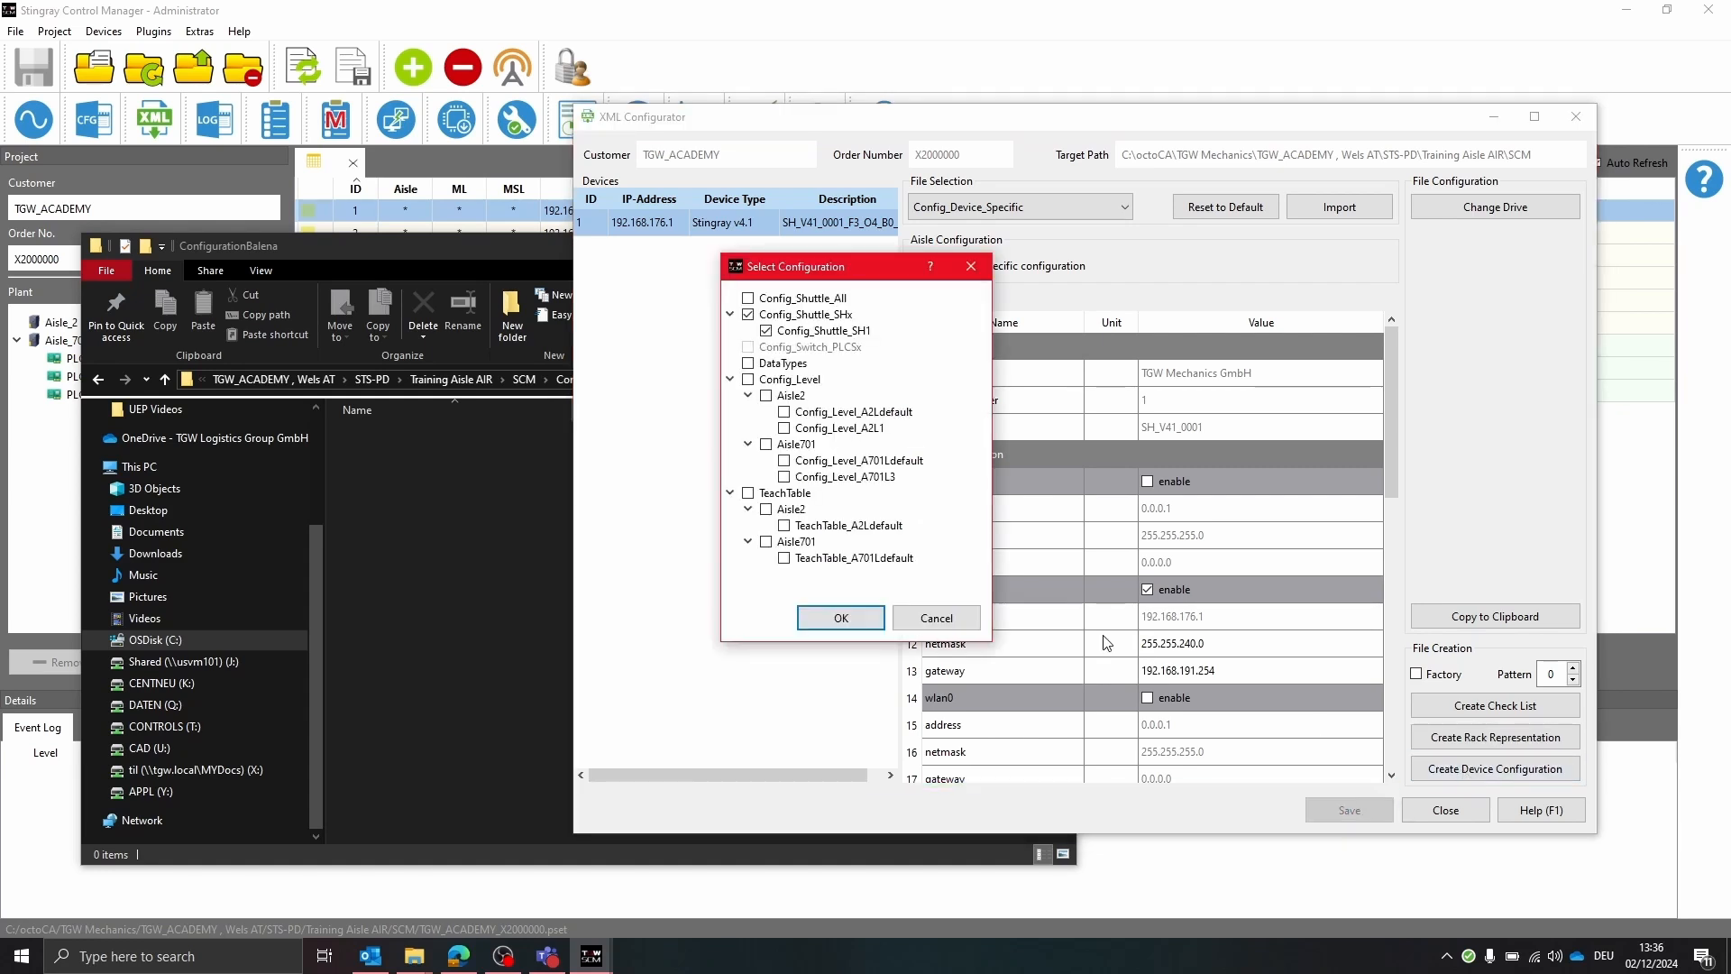
click(822, 620)
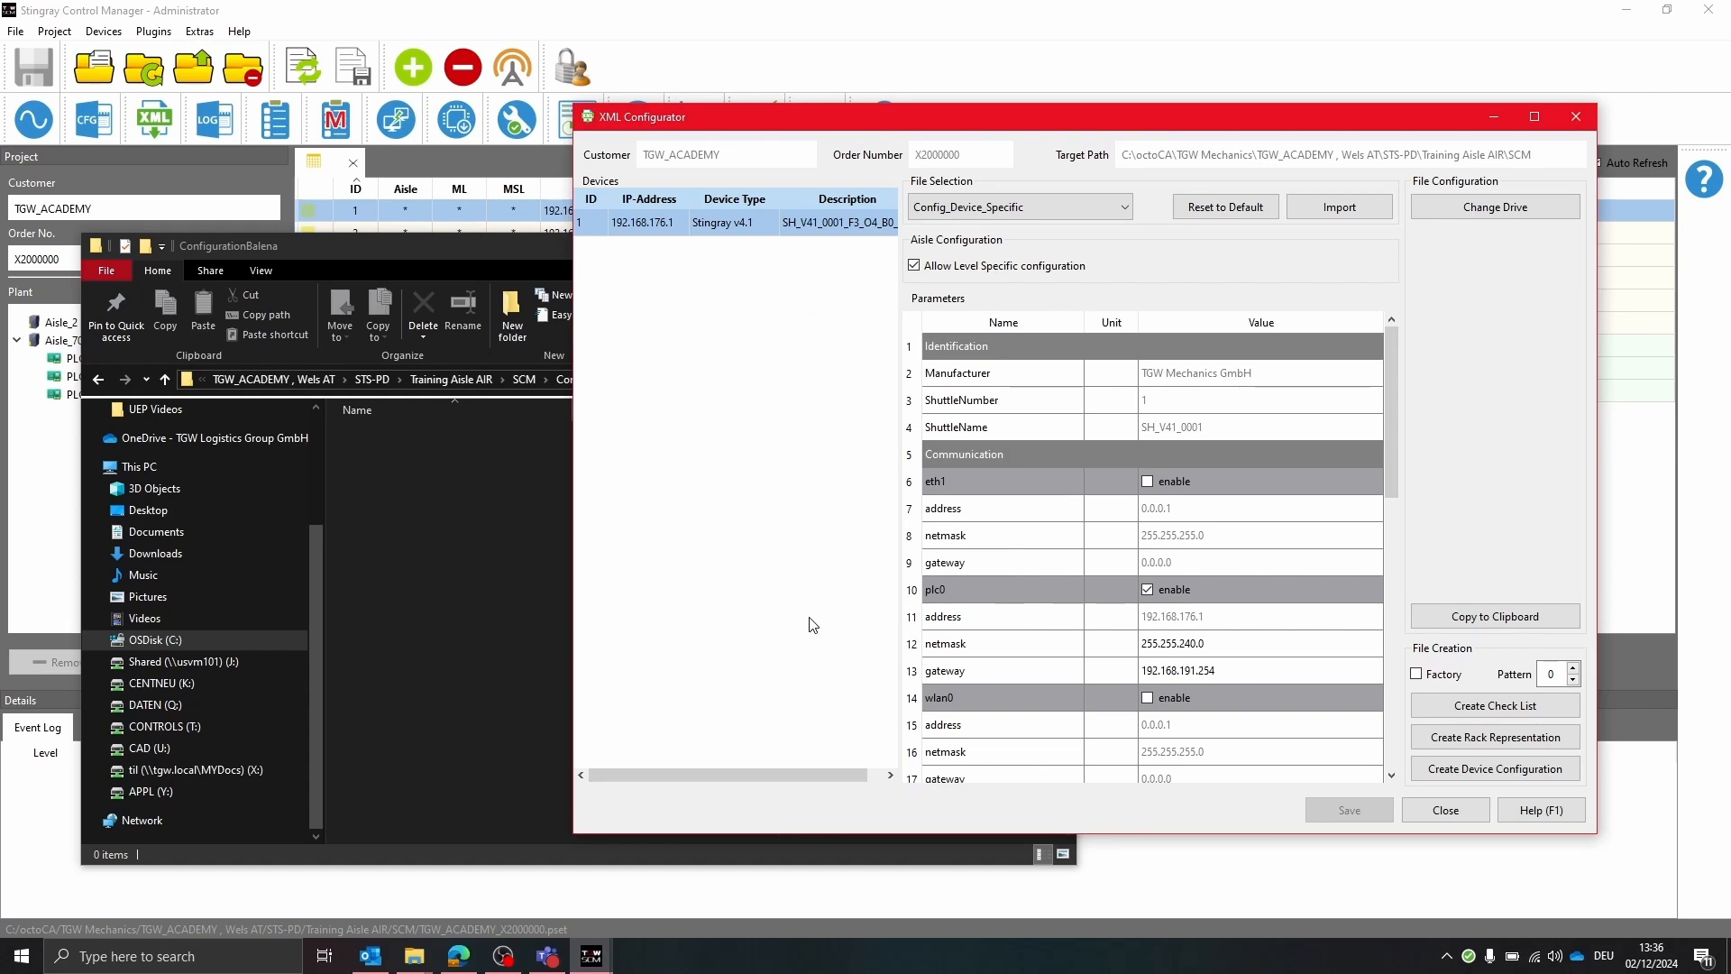
Open the SH1 configuration folder and review the generated network.json, ntp.json and permission.json files
double_click(397, 437)
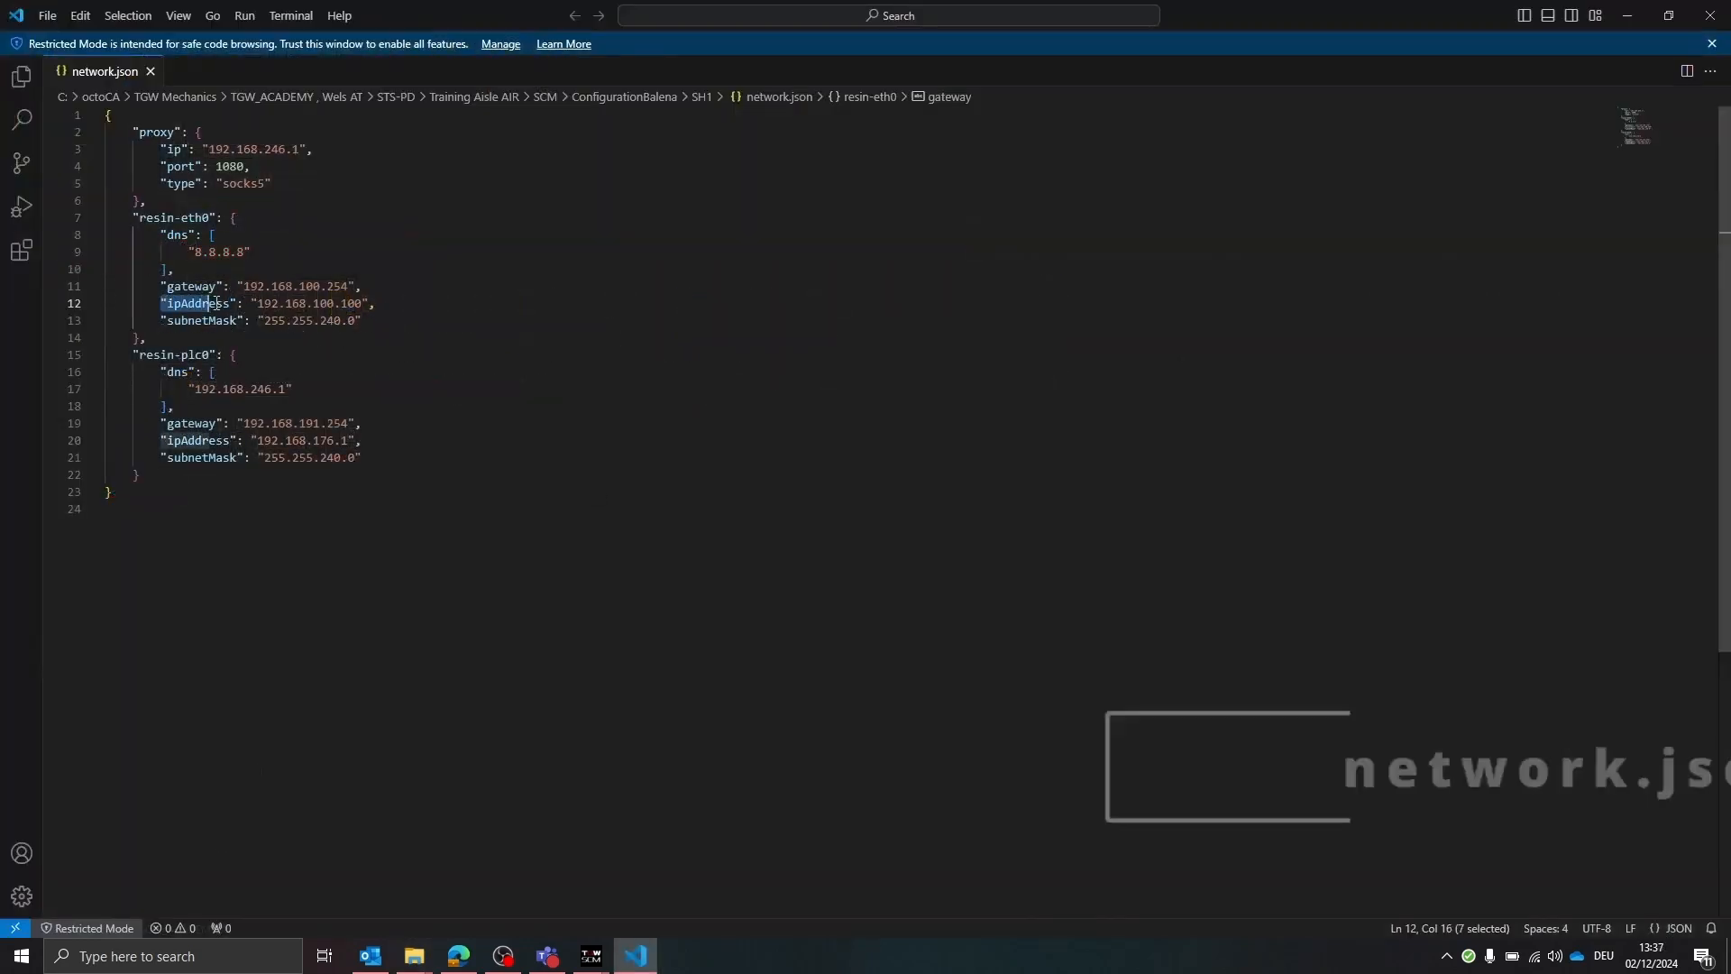
drag(161, 304, 388, 304)
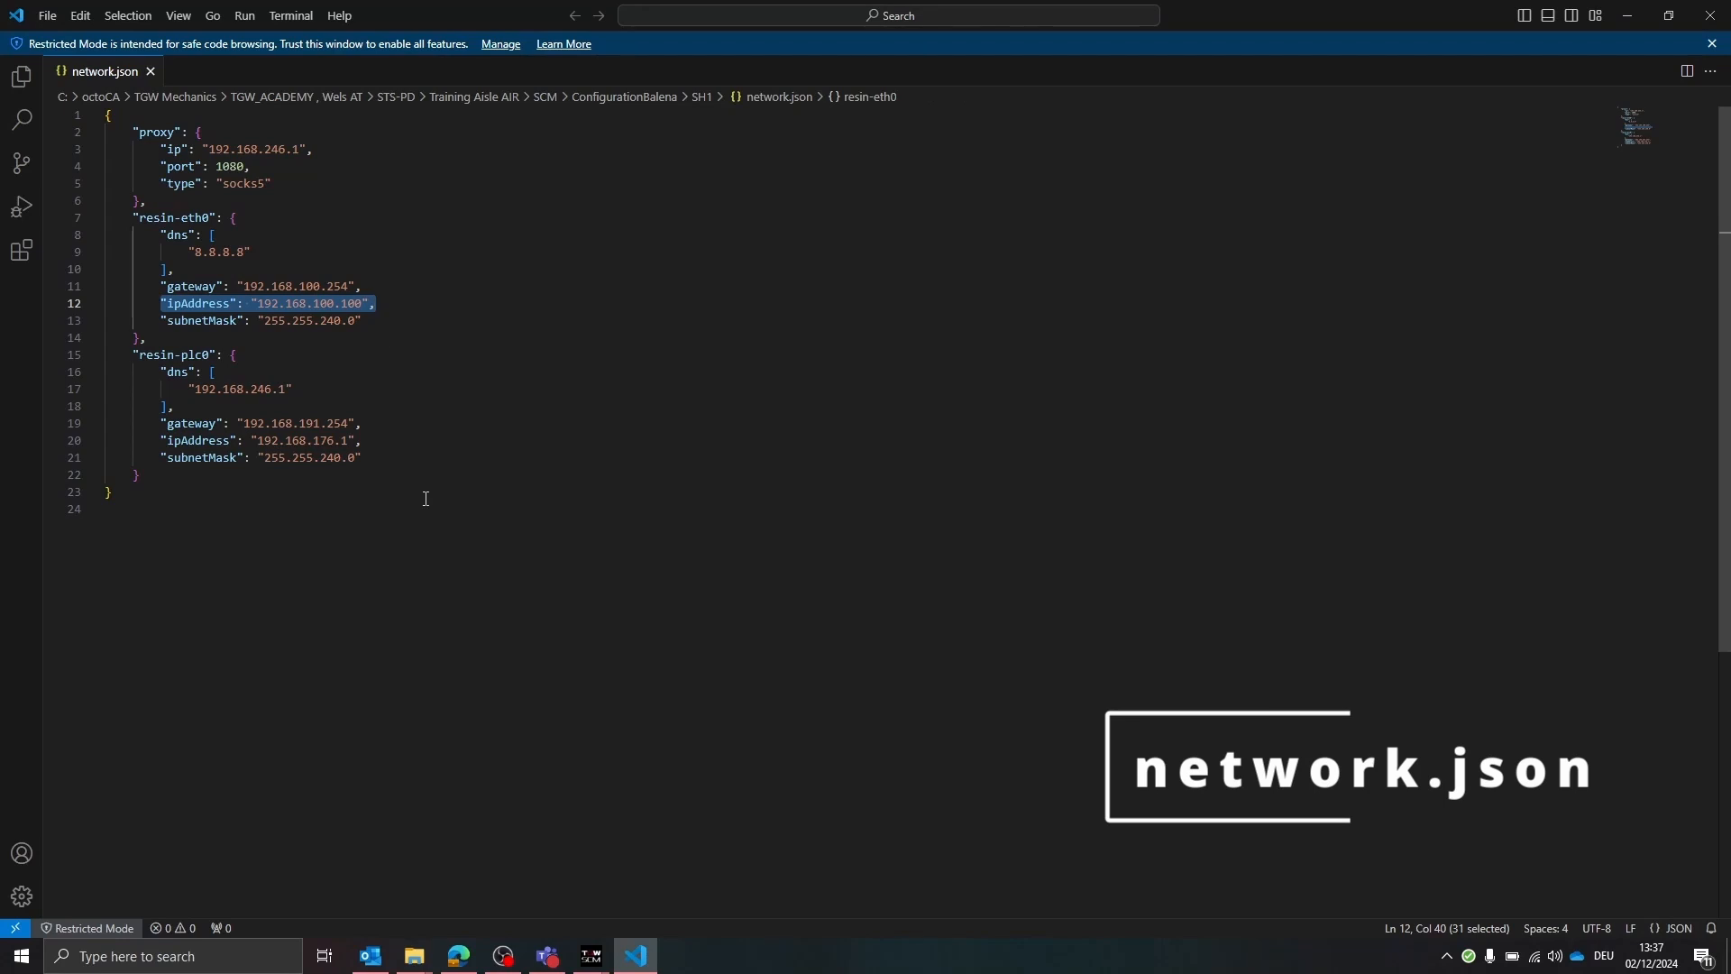
drag(365, 440, 155, 440)
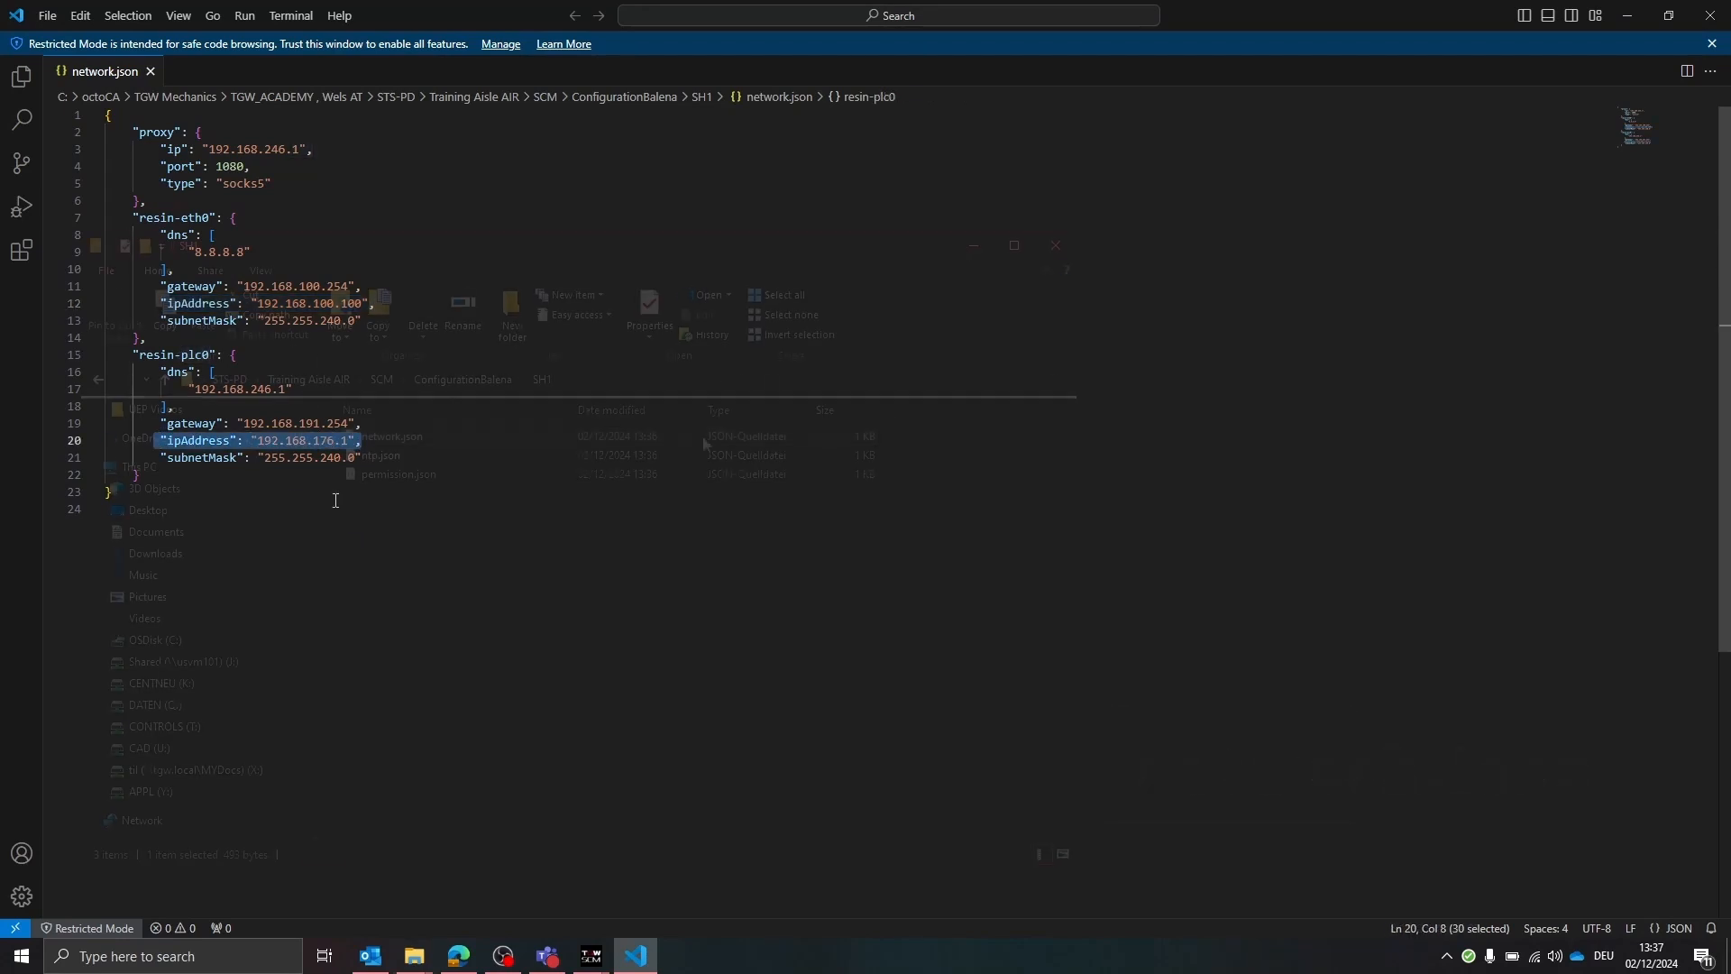
click(389, 455)
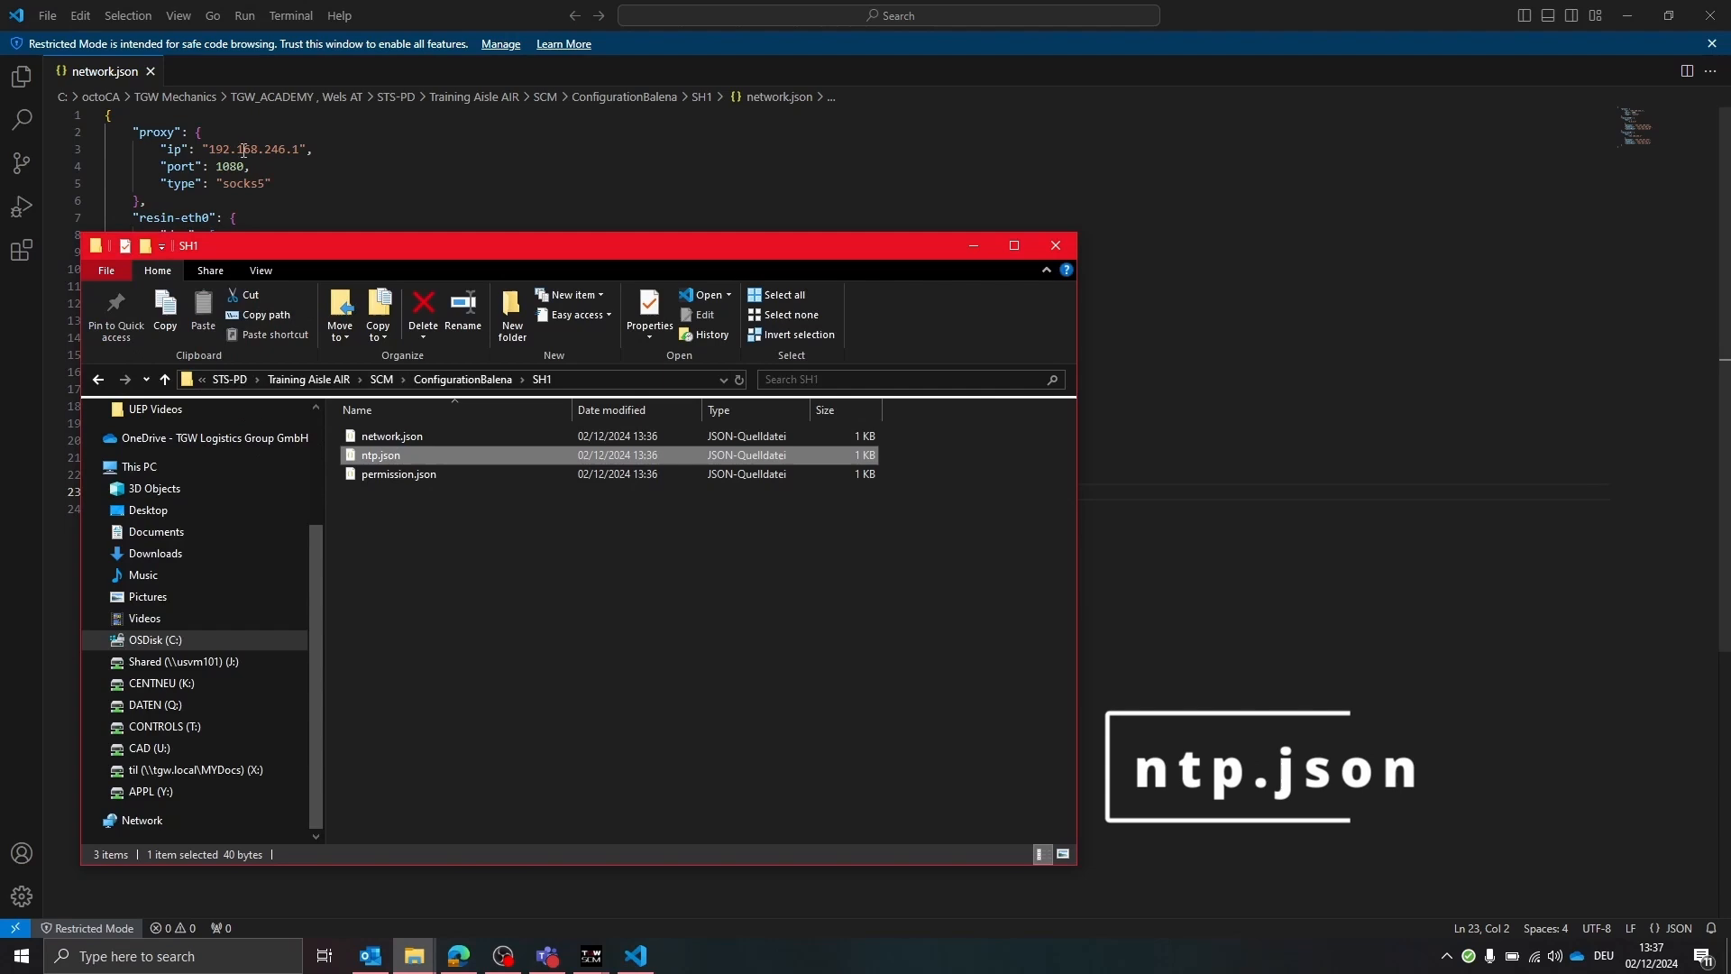
double_click(390, 454)
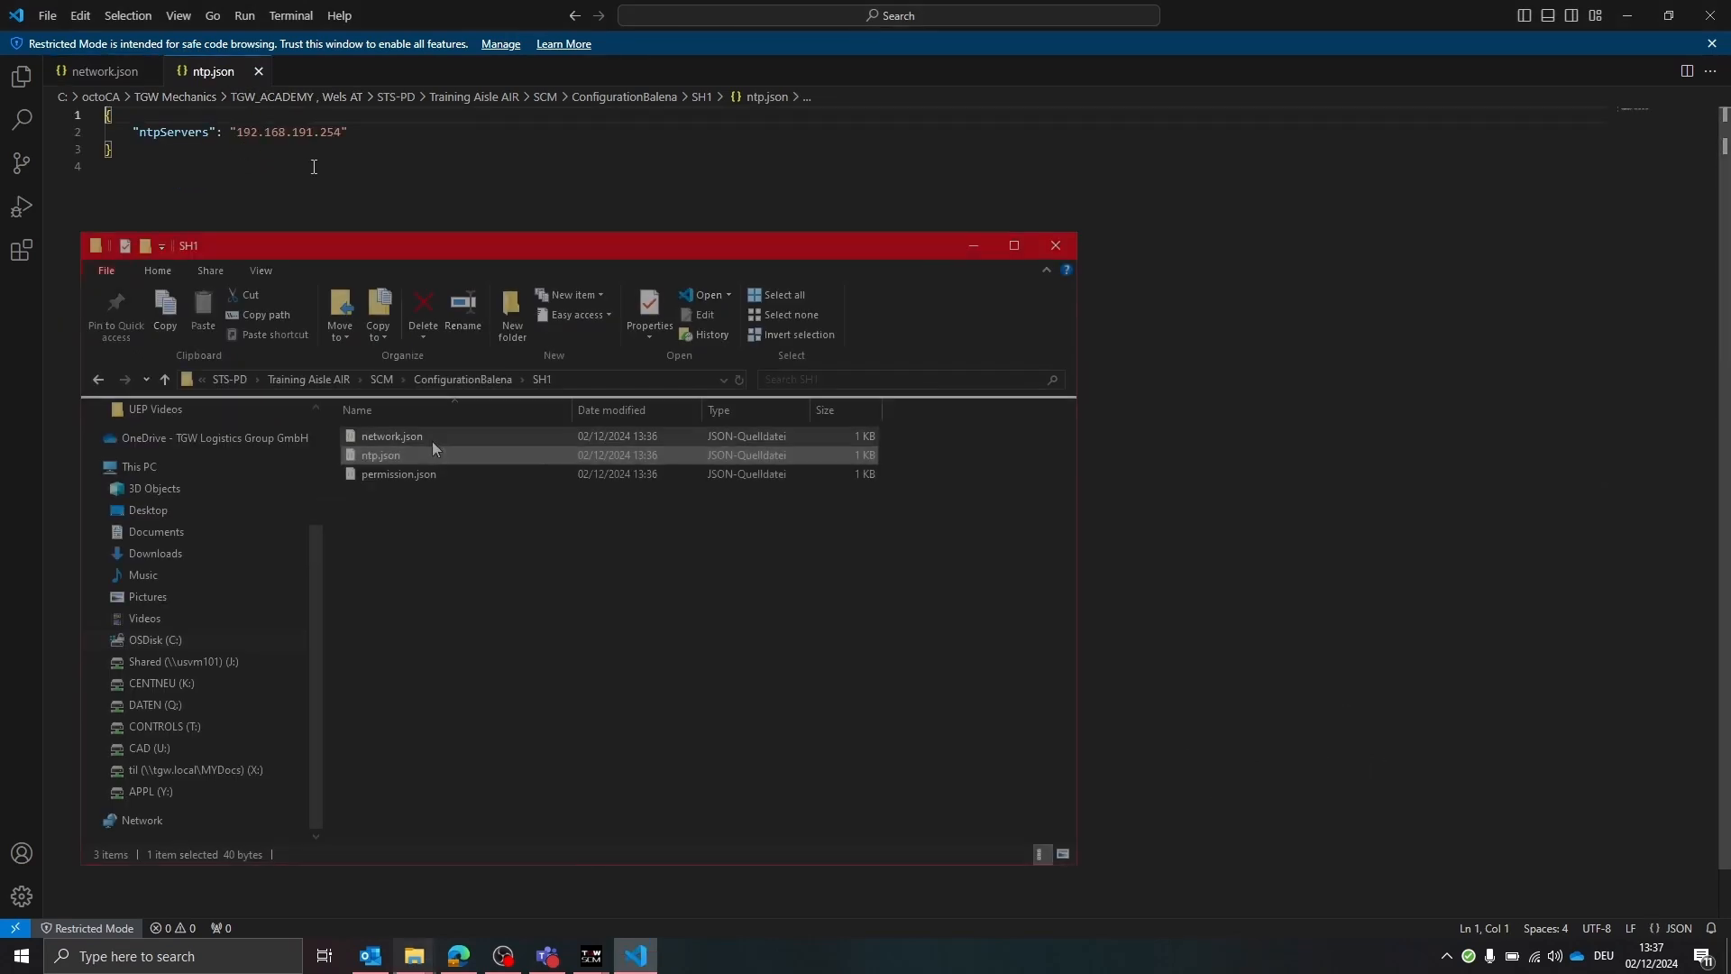
click(414, 476)
double_click(415, 476)
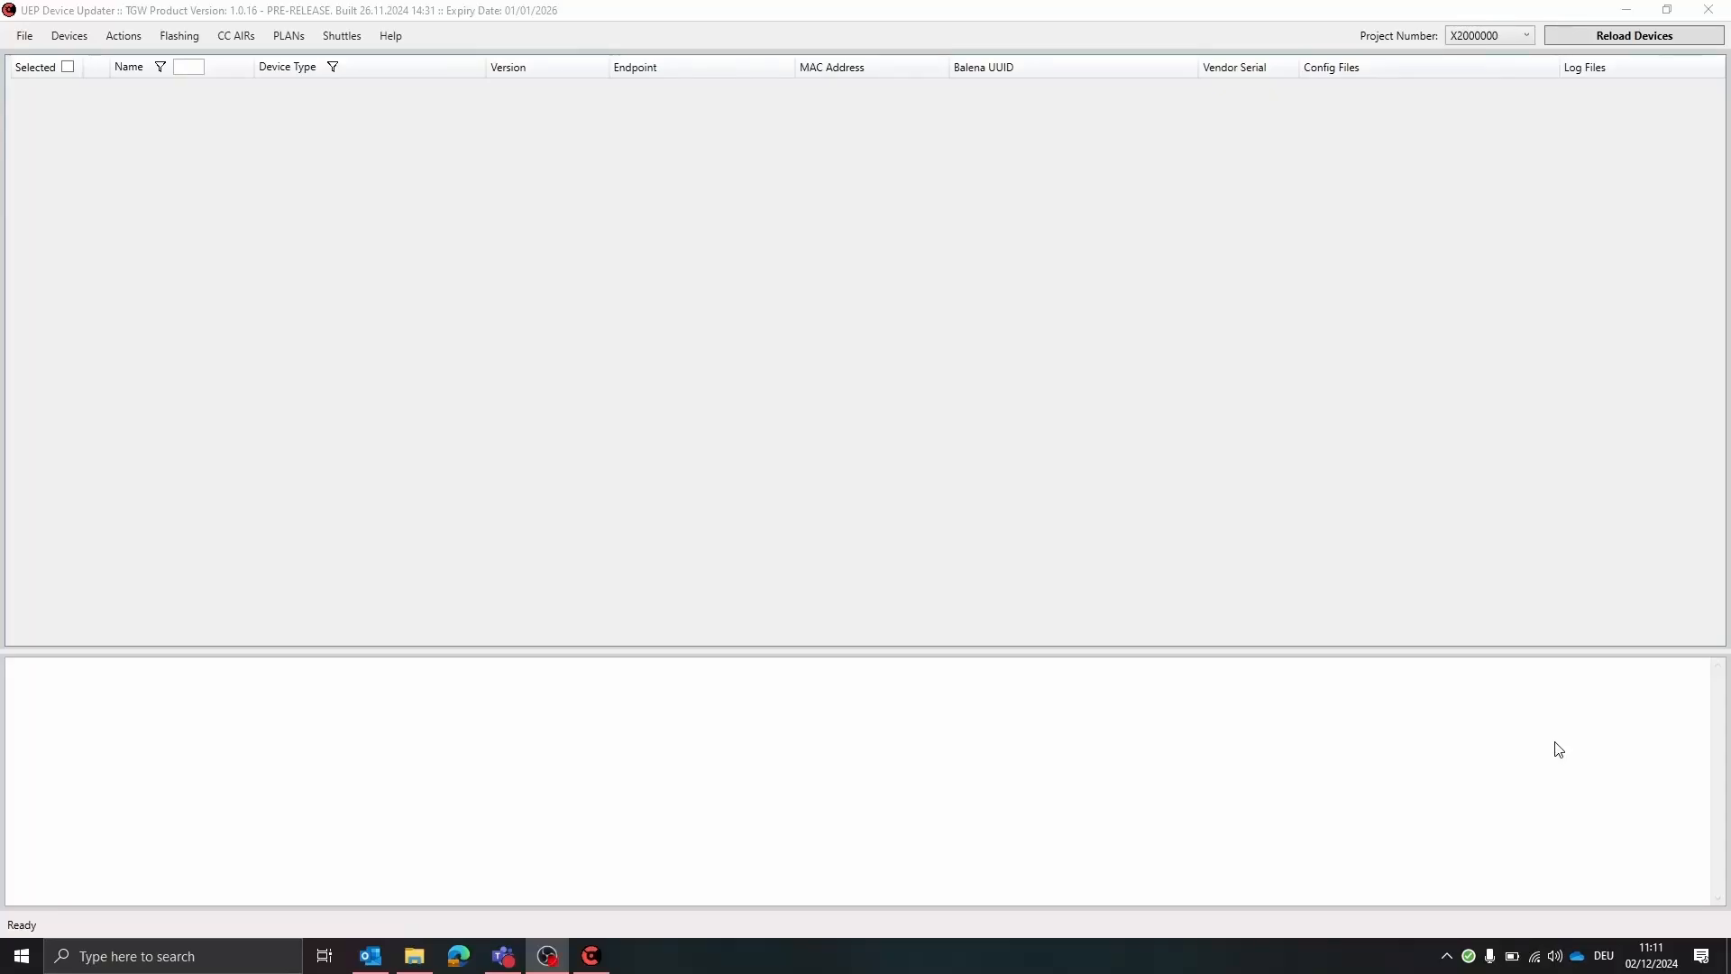
Reload the device list in UEP Device Updater and select the SH_V41_0001 shuttle
click(1653, 10)
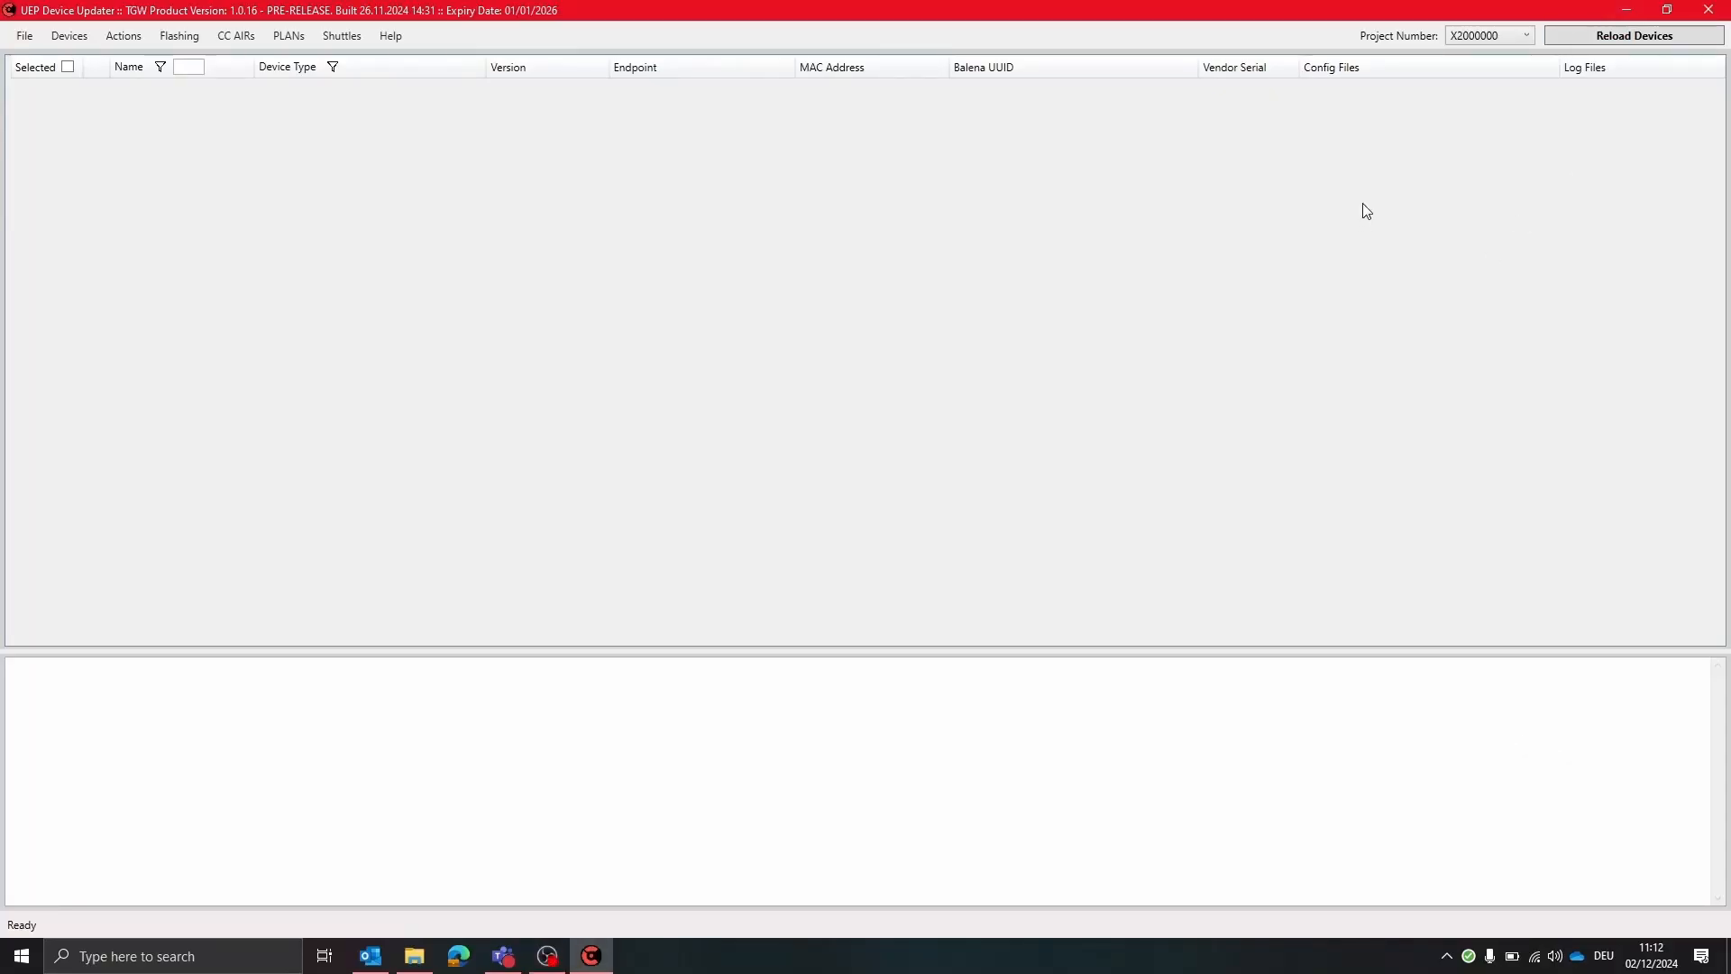
click(1576, 40)
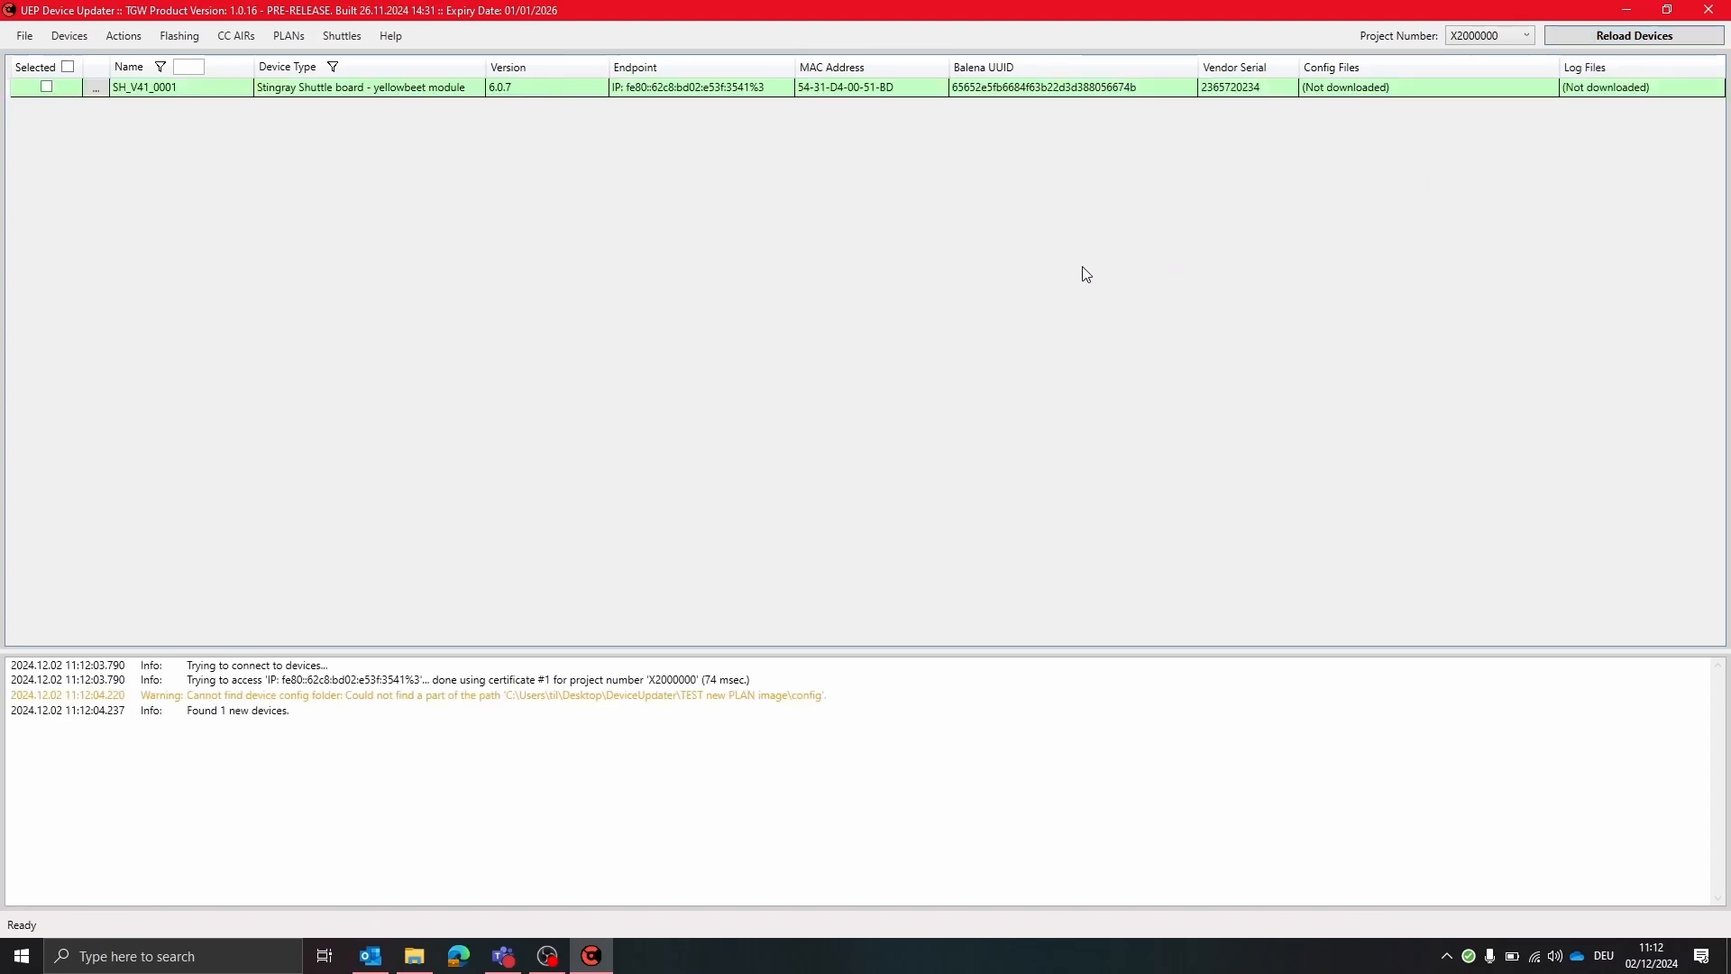
click(46, 87)
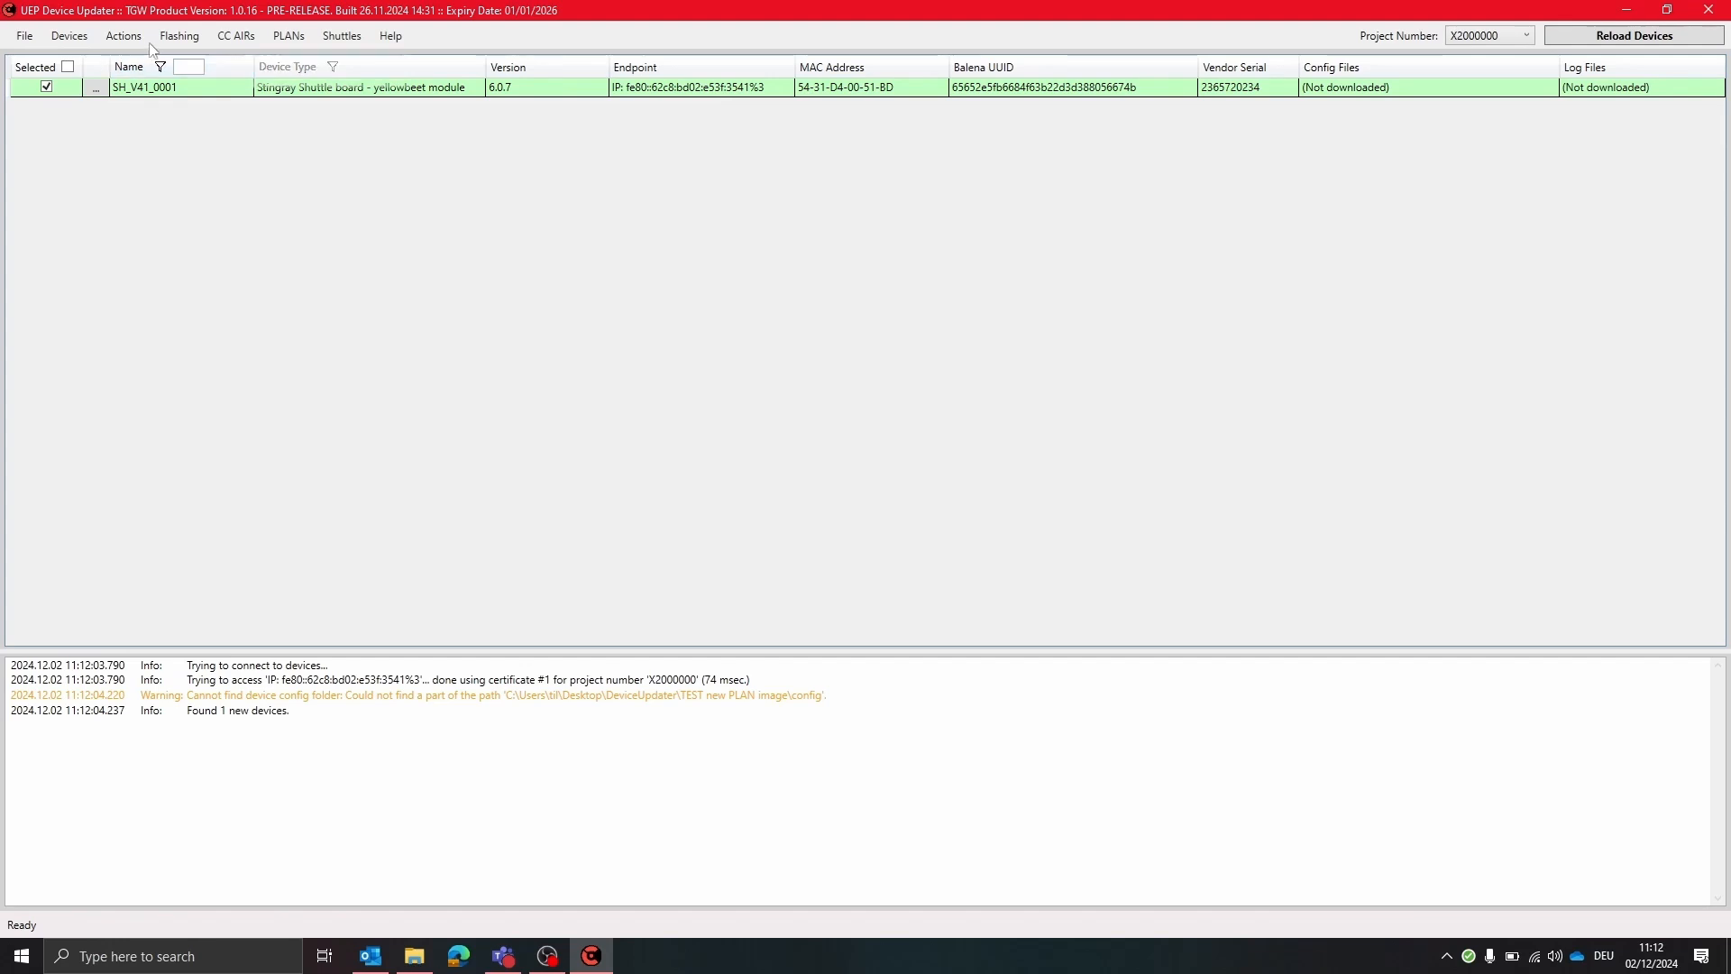
Re-flash the selected device, choosing the image archive 14112024_SC_Rest_Nginx_BCD_O6.0.7_RelID3246231.tar.gz from the ConfigurationFiles folder
click(178, 36)
click(316, 58)
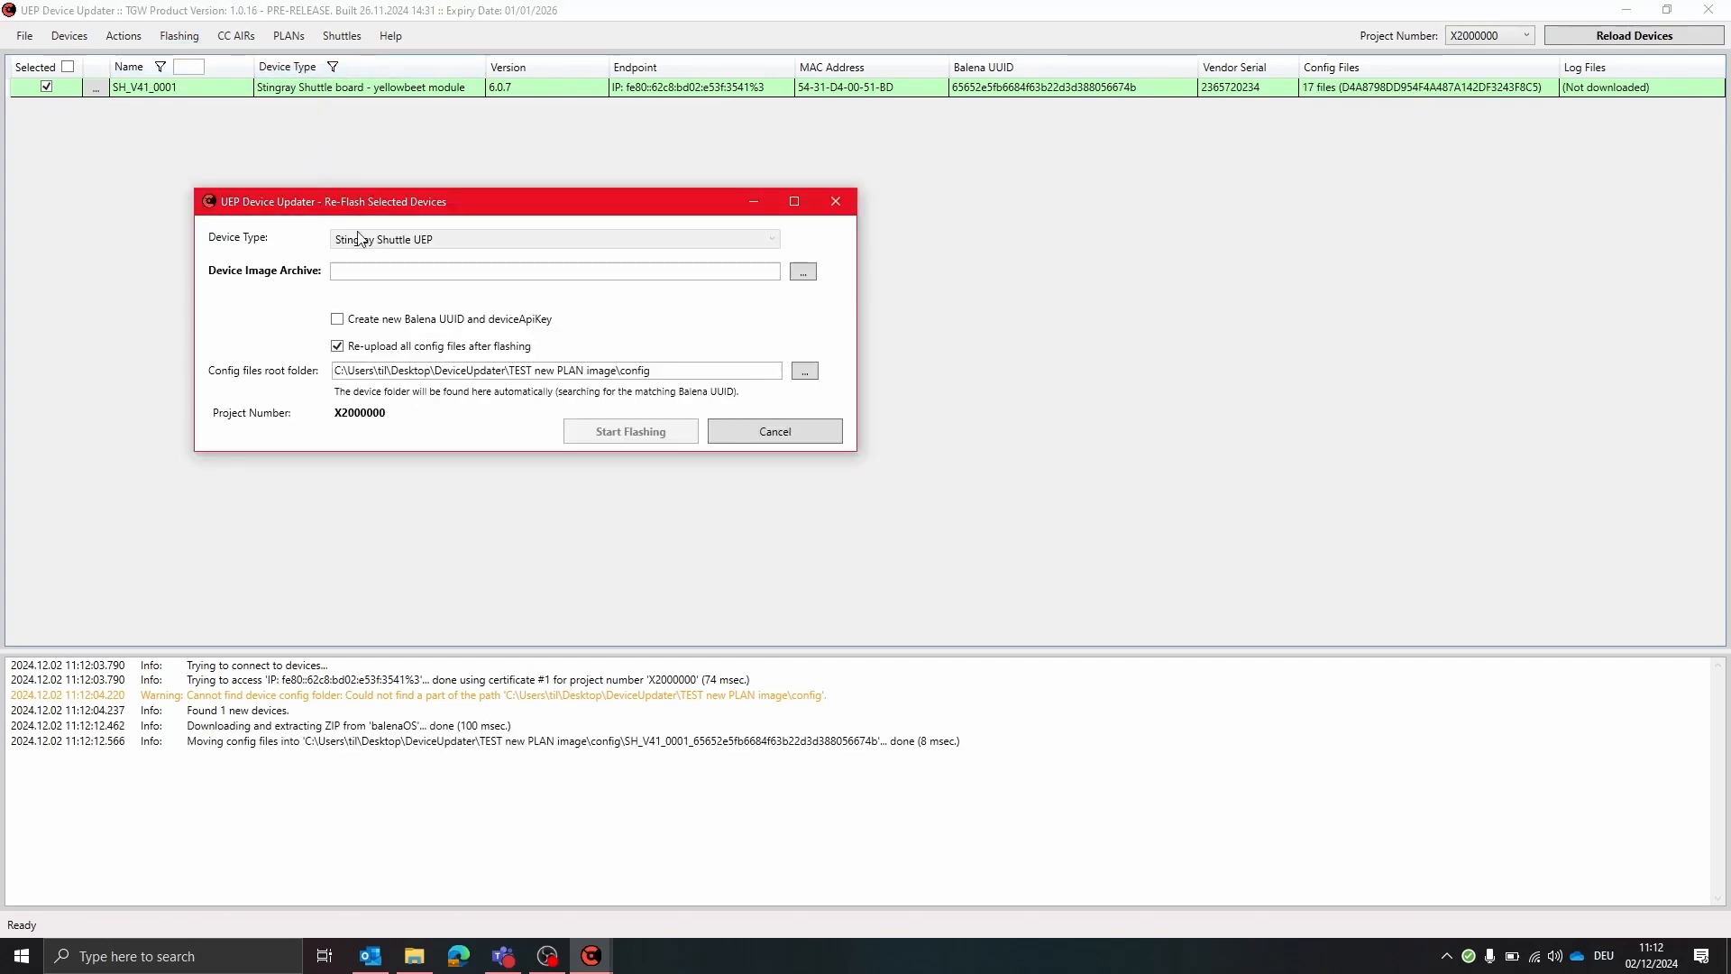
click(811, 276)
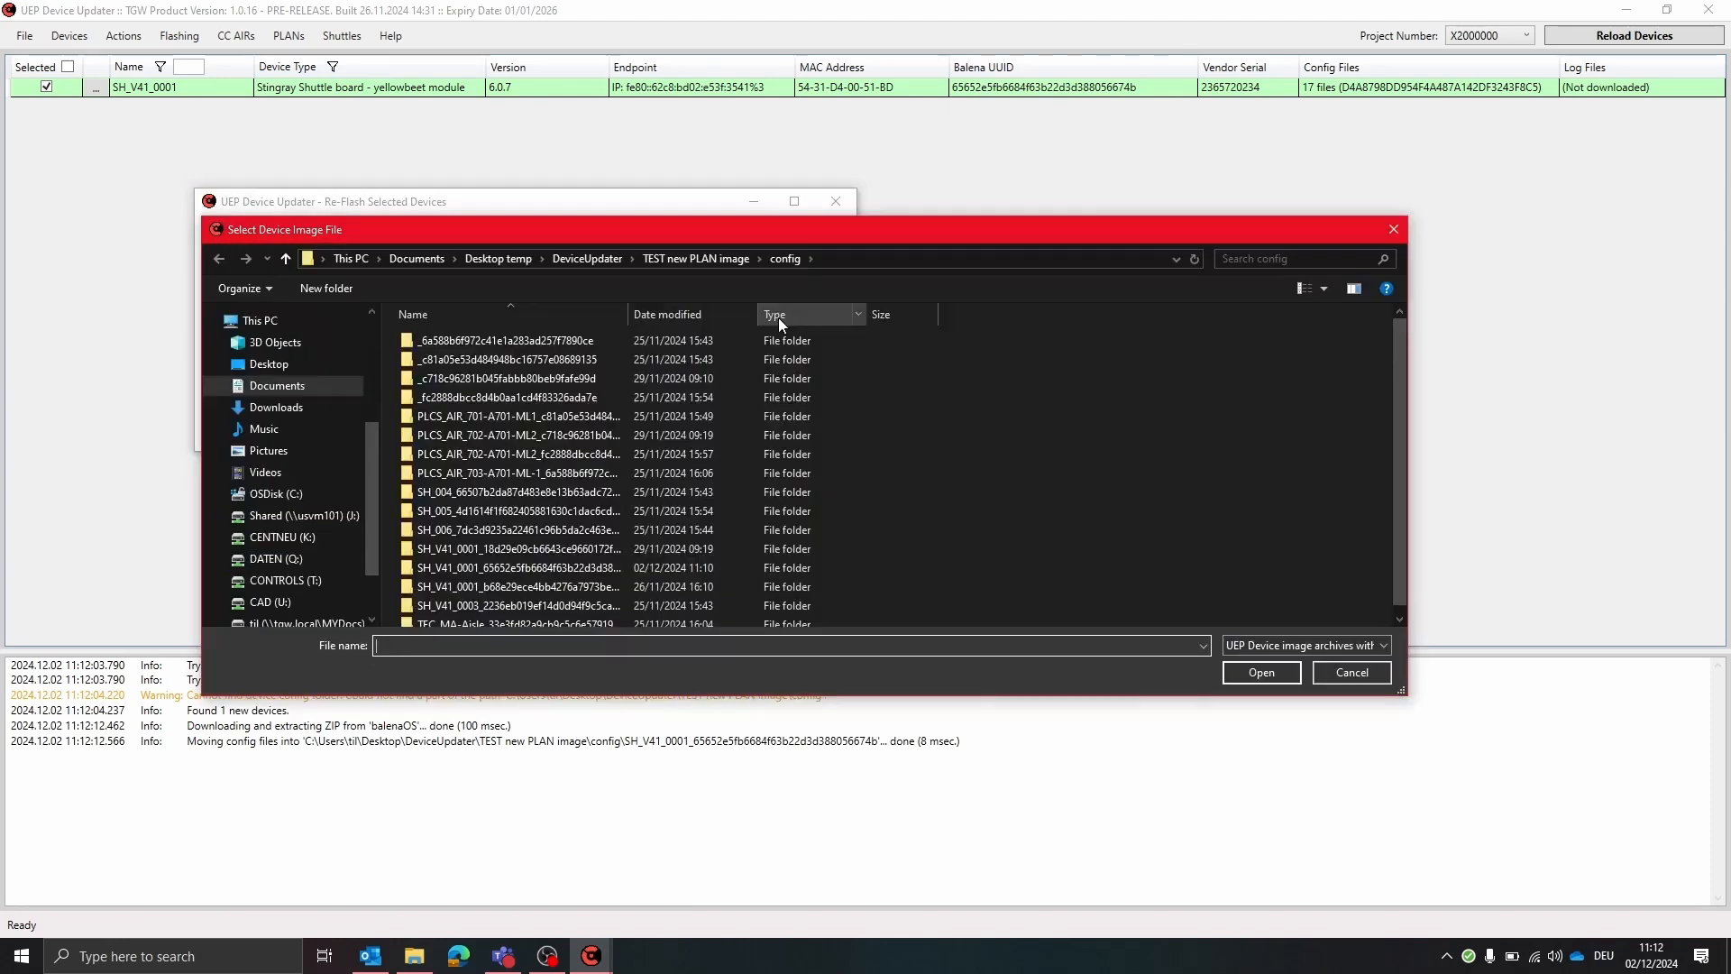
click(588, 258)
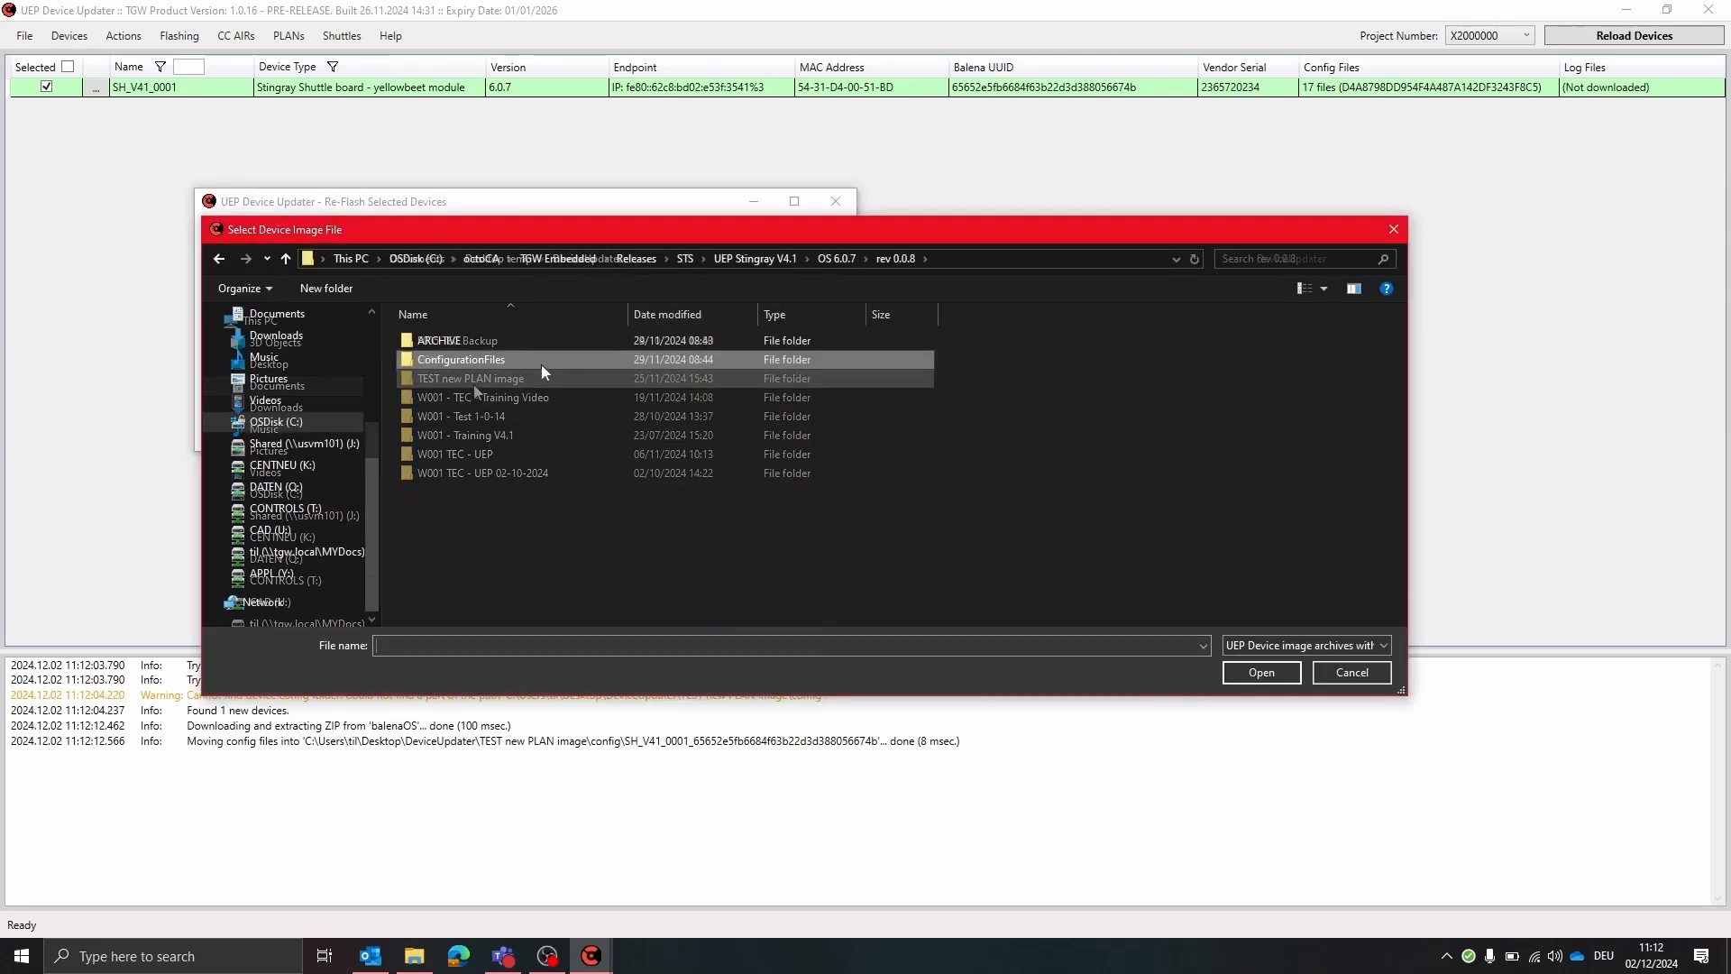
double_click(541, 360)
click(610, 342)
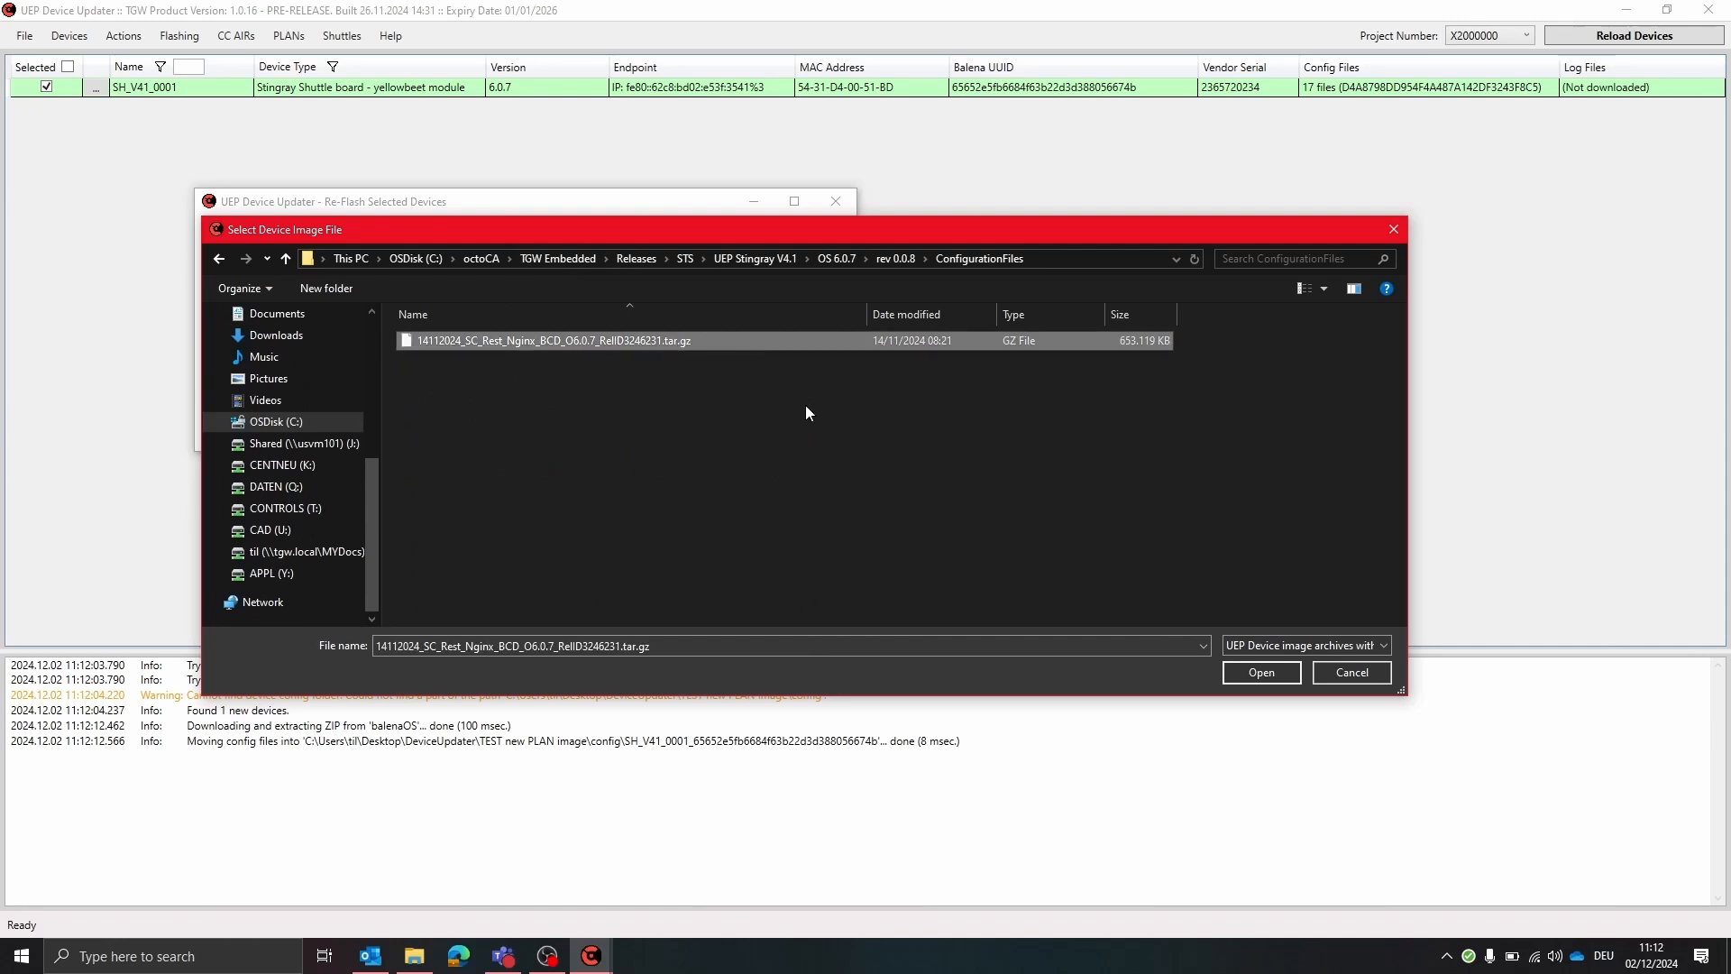
click(1261, 673)
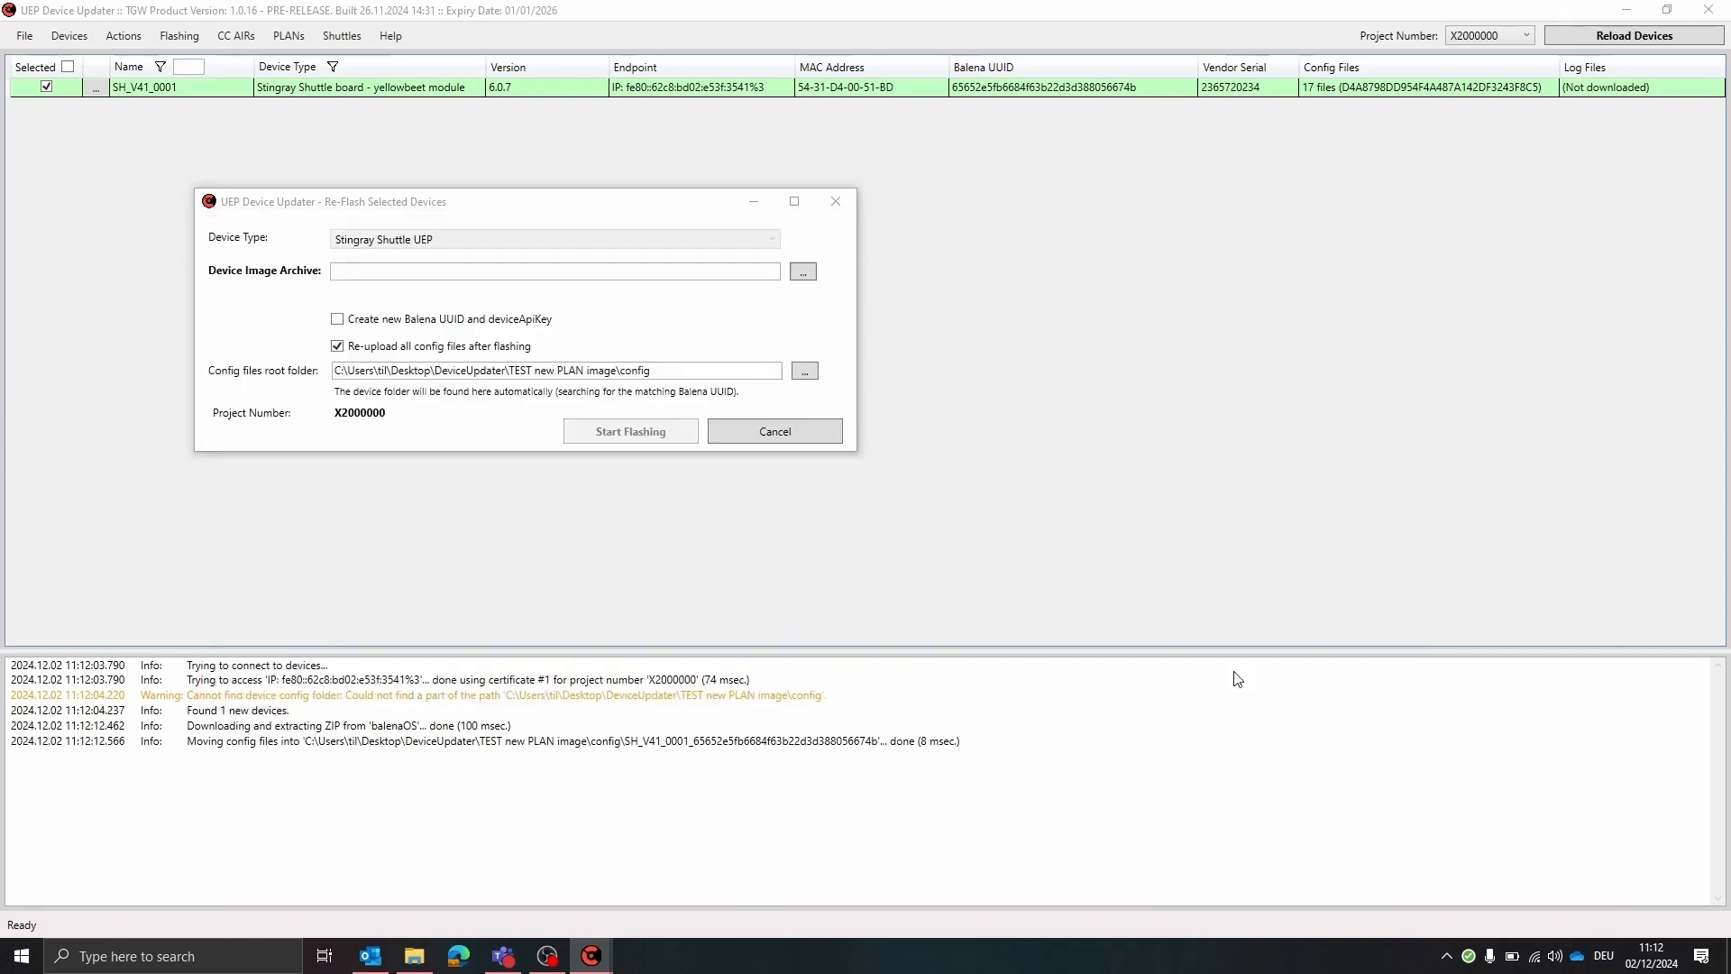
Keep re-upload of all config files after flashing enabled, start flashing and confirm the re-flash
click(337, 346)
click(338, 346)
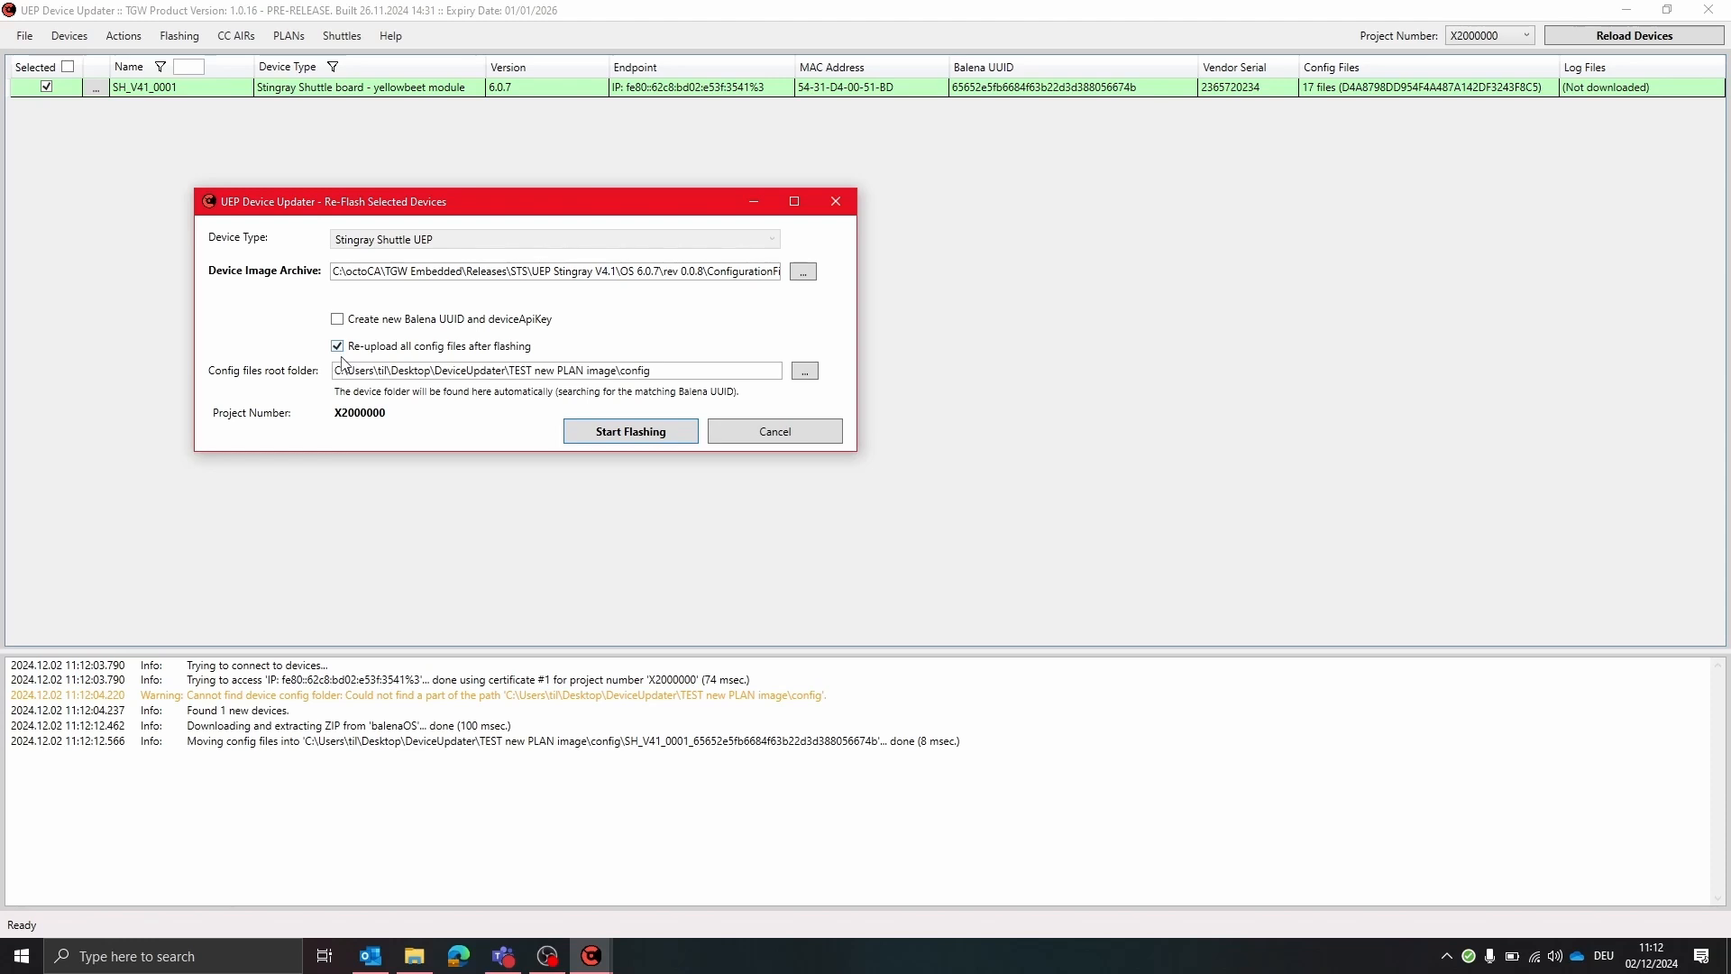
click(621, 439)
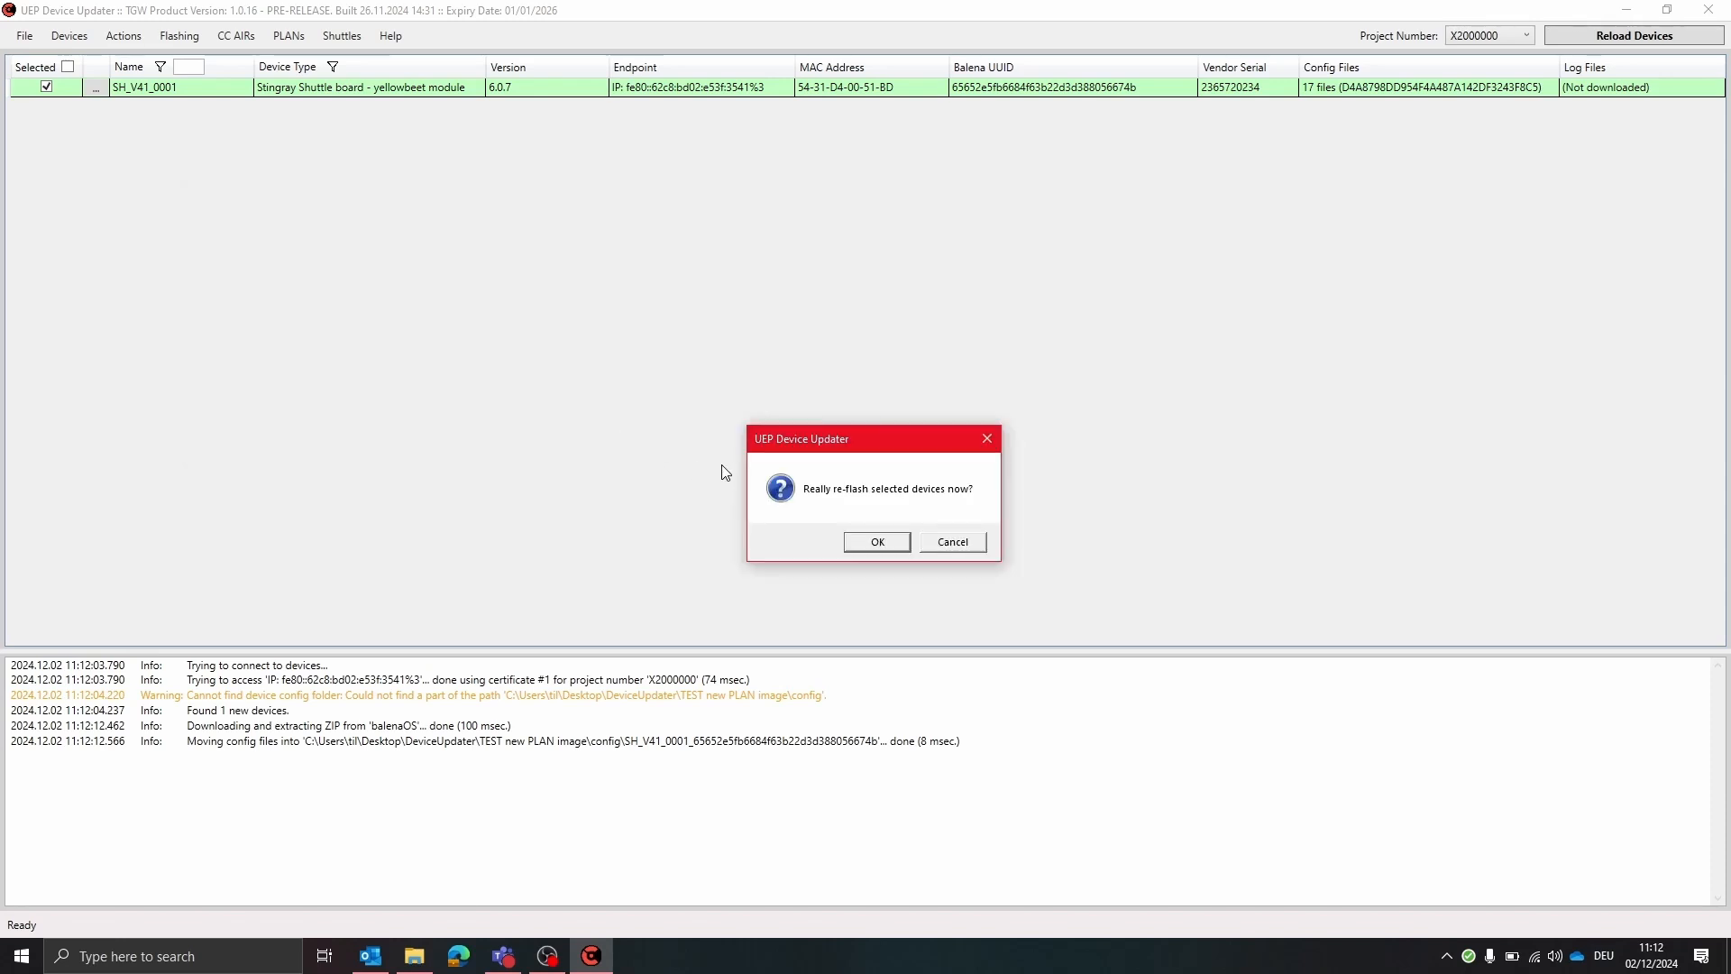
click(875, 542)
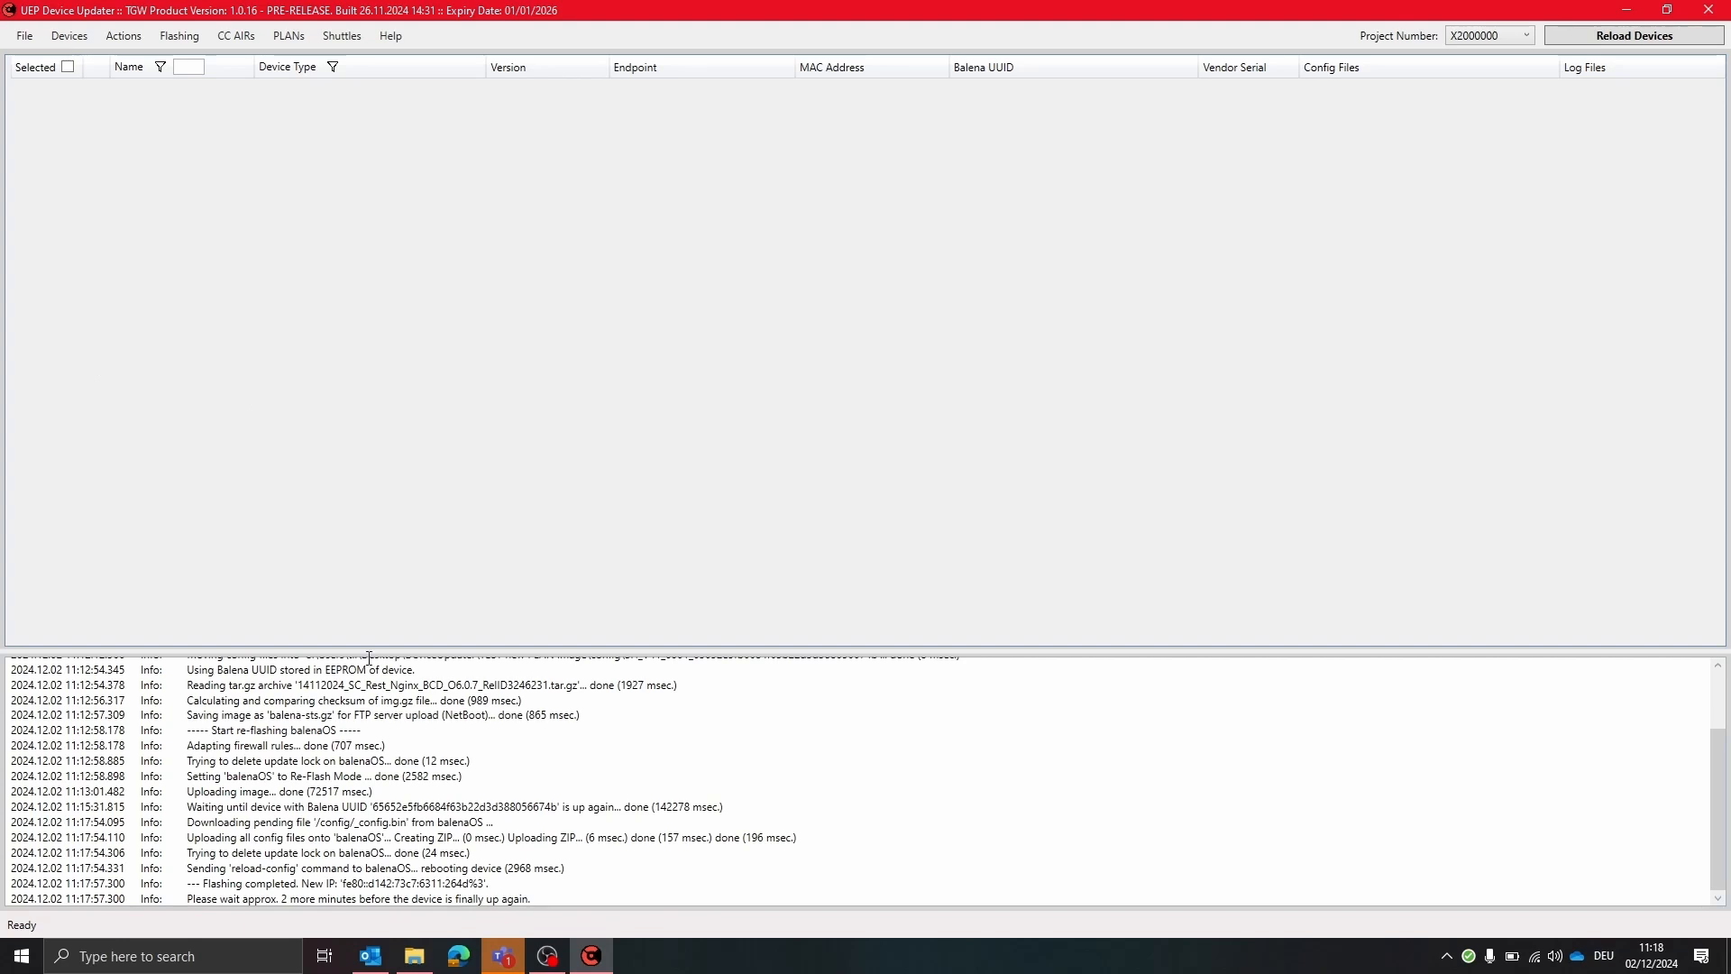
Reload the device list to find the re-flashed shuttles
click(1605, 38)
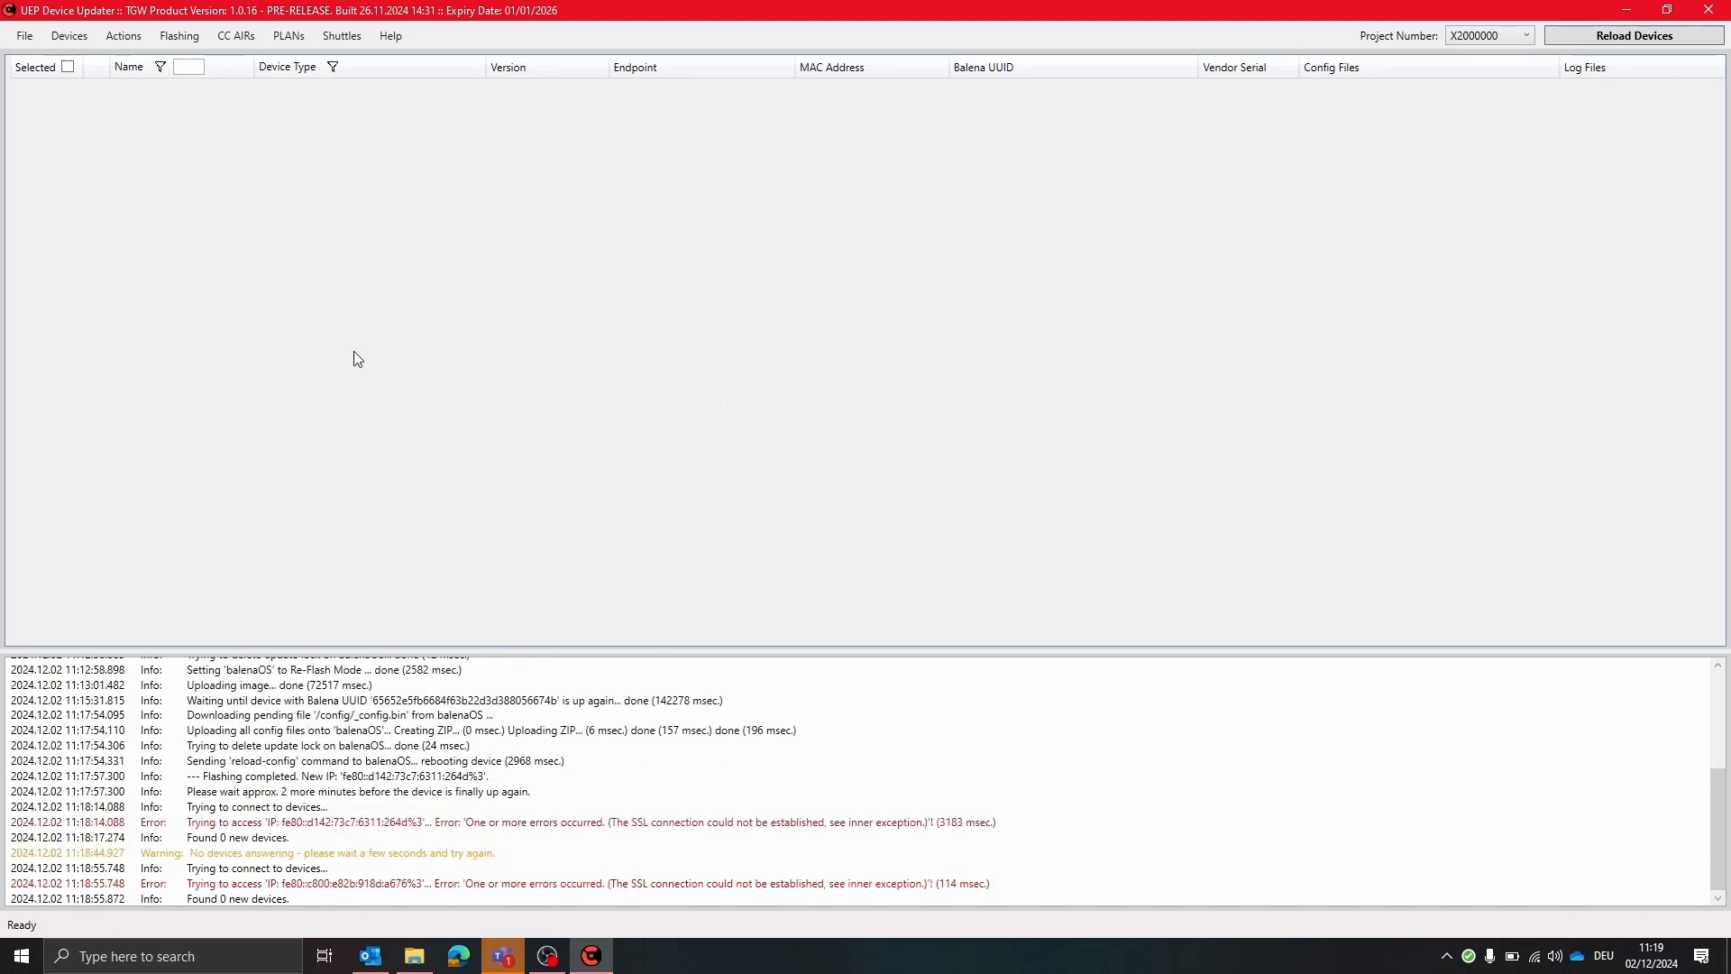
click(1571, 39)
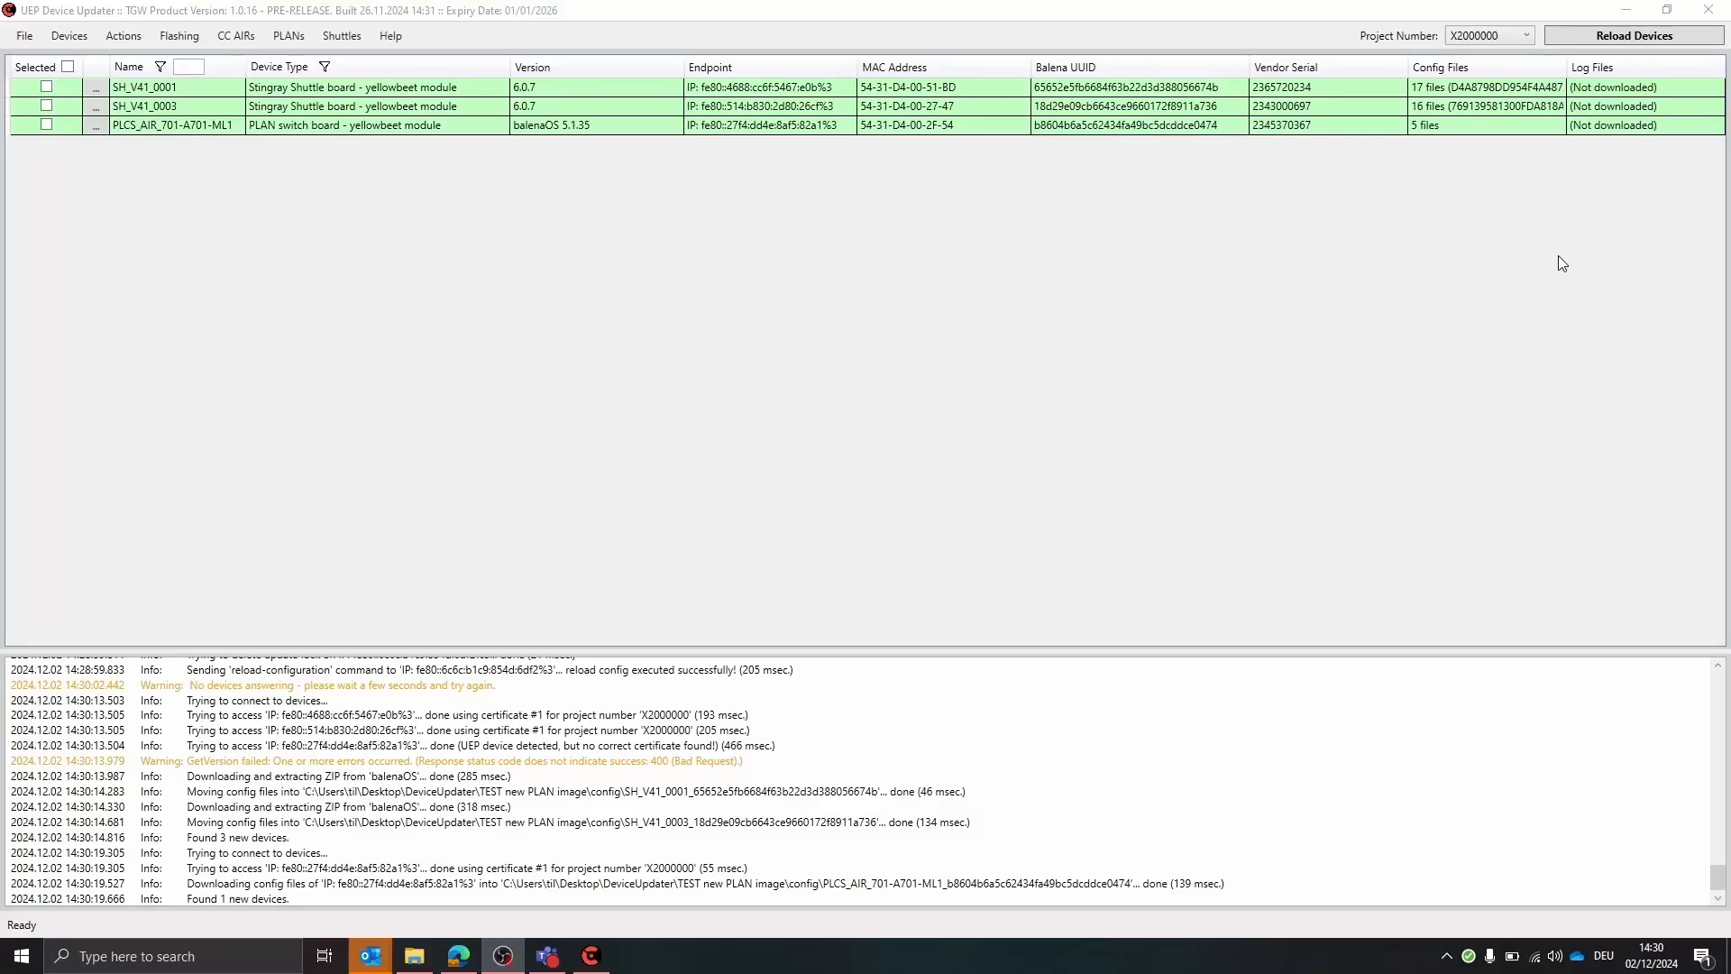
click(1596, 10)
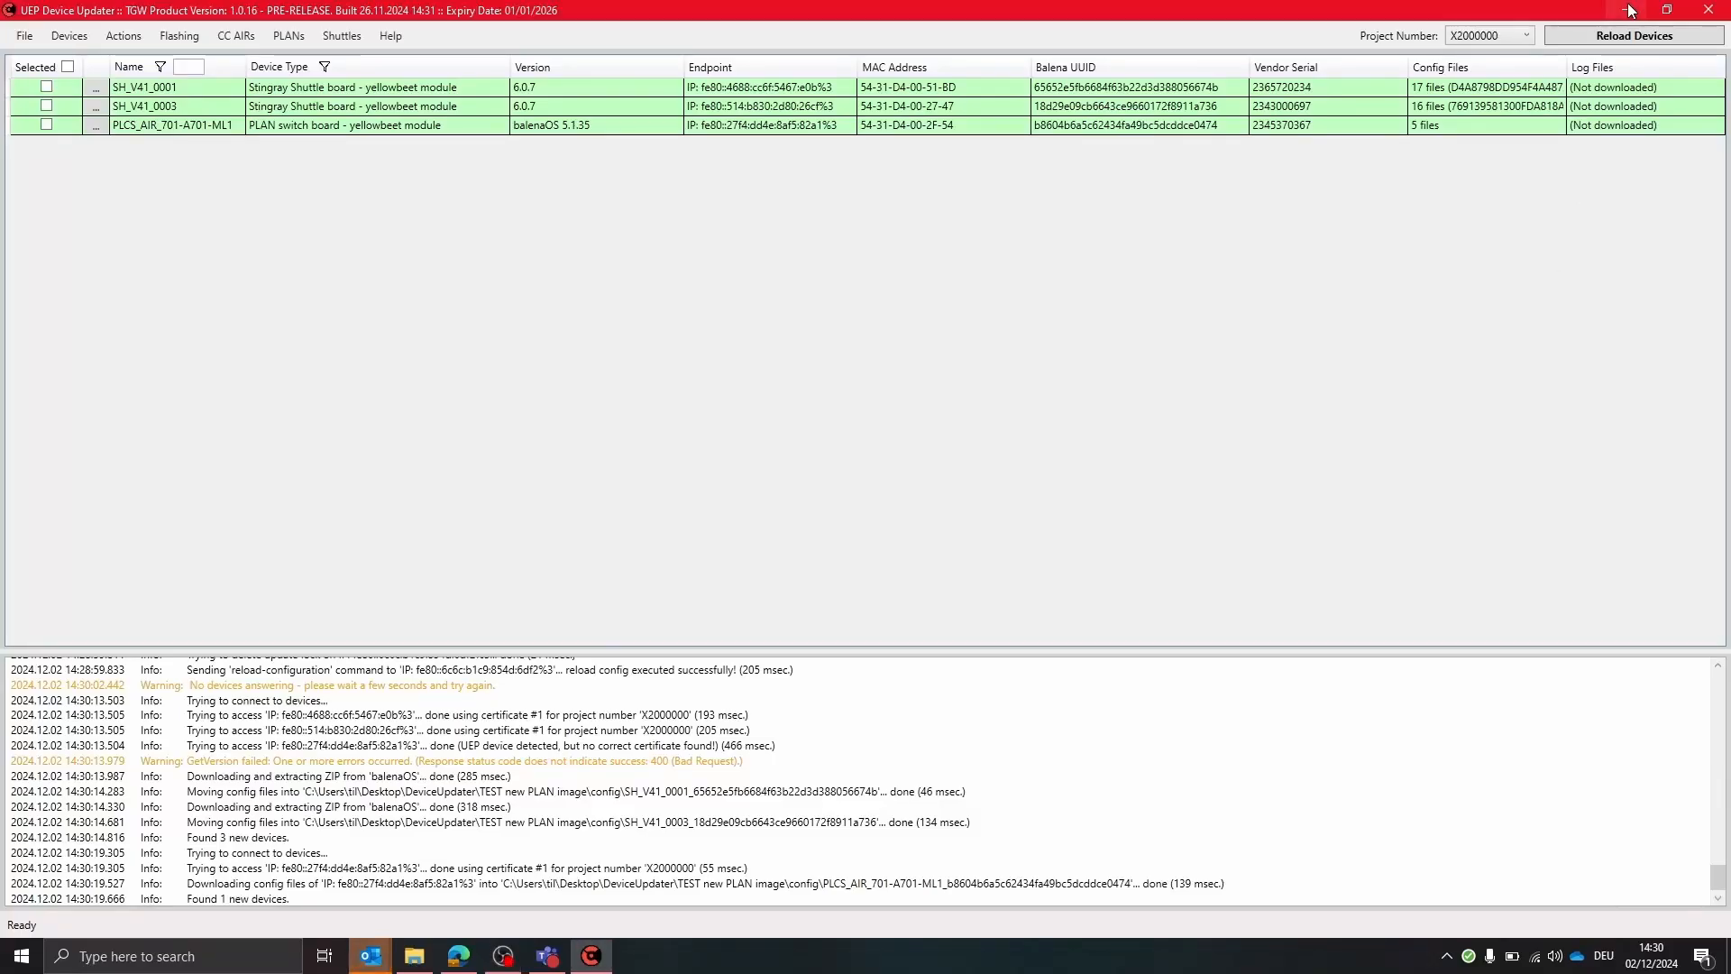
Select both Stingray shuttles and compare their config files with the local SCM folder
click(47, 88)
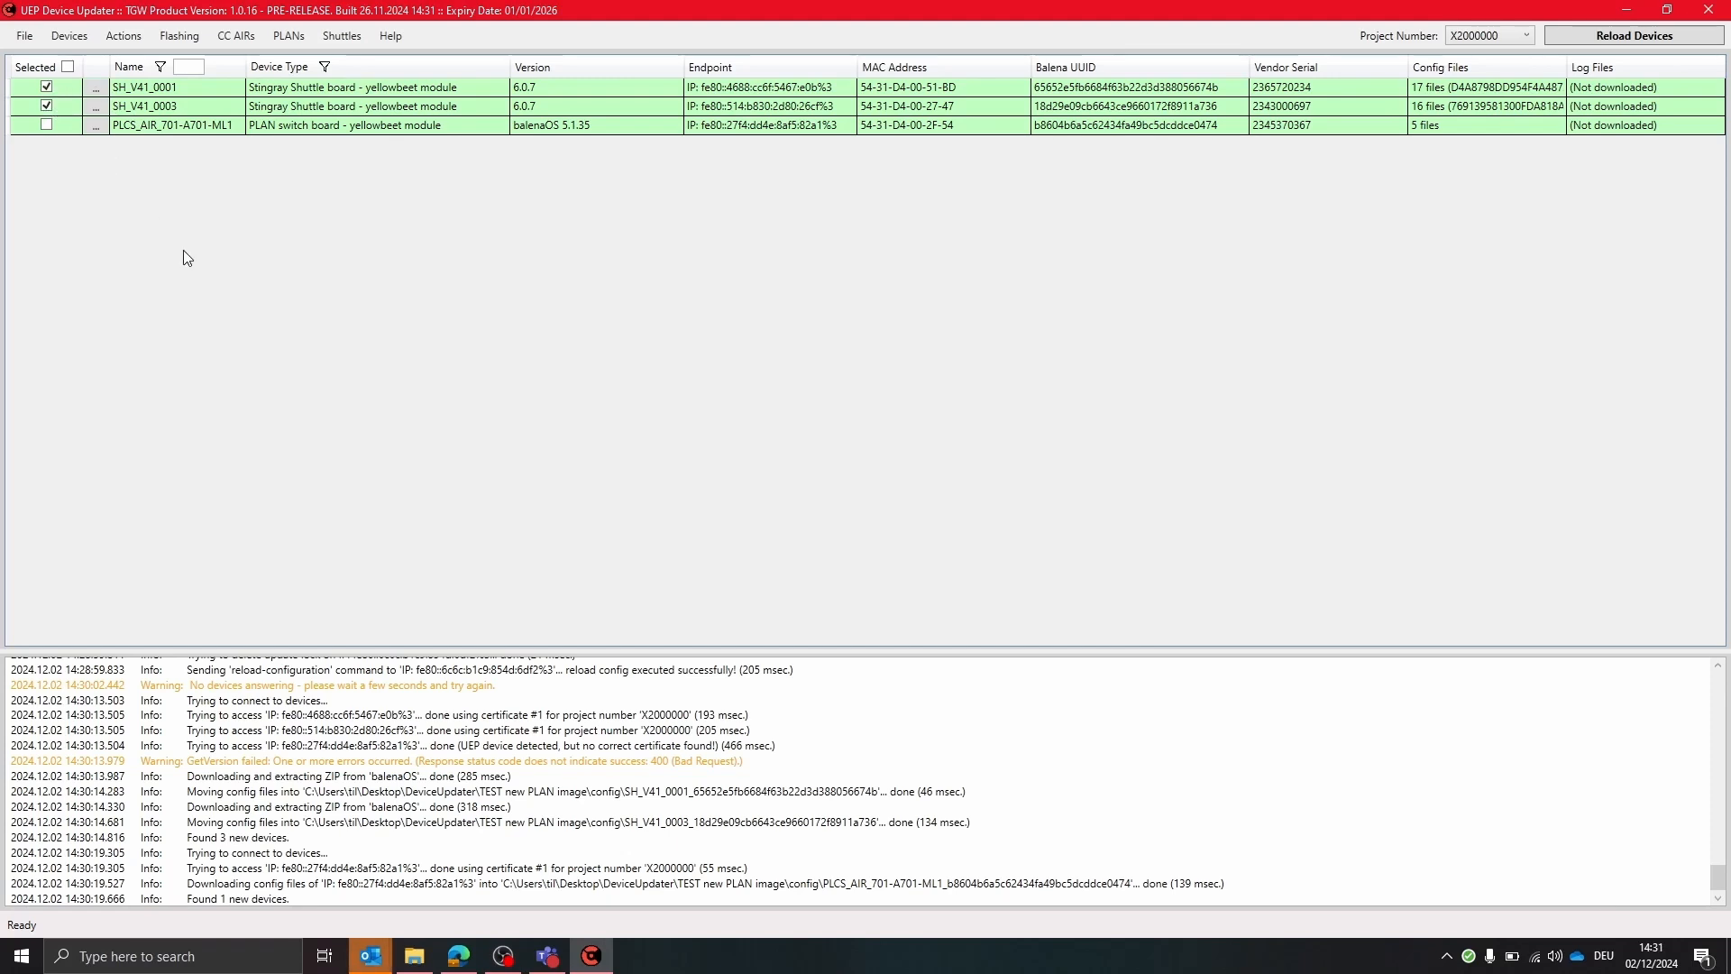
click(345, 37)
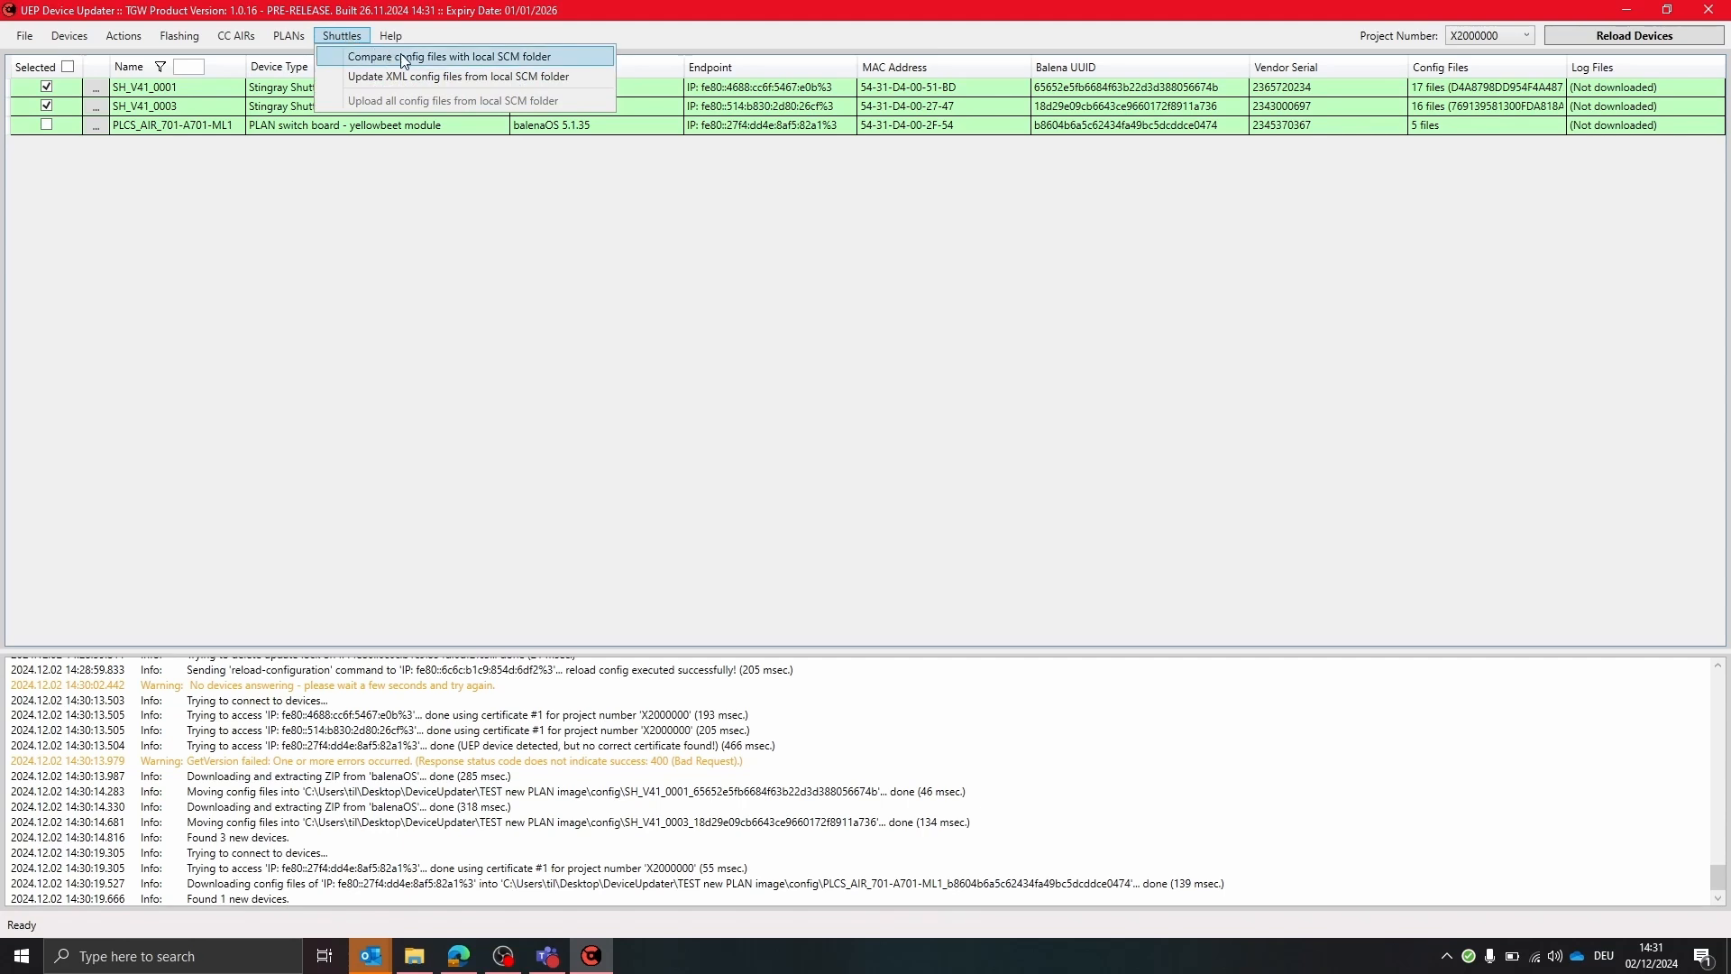
click(572, 57)
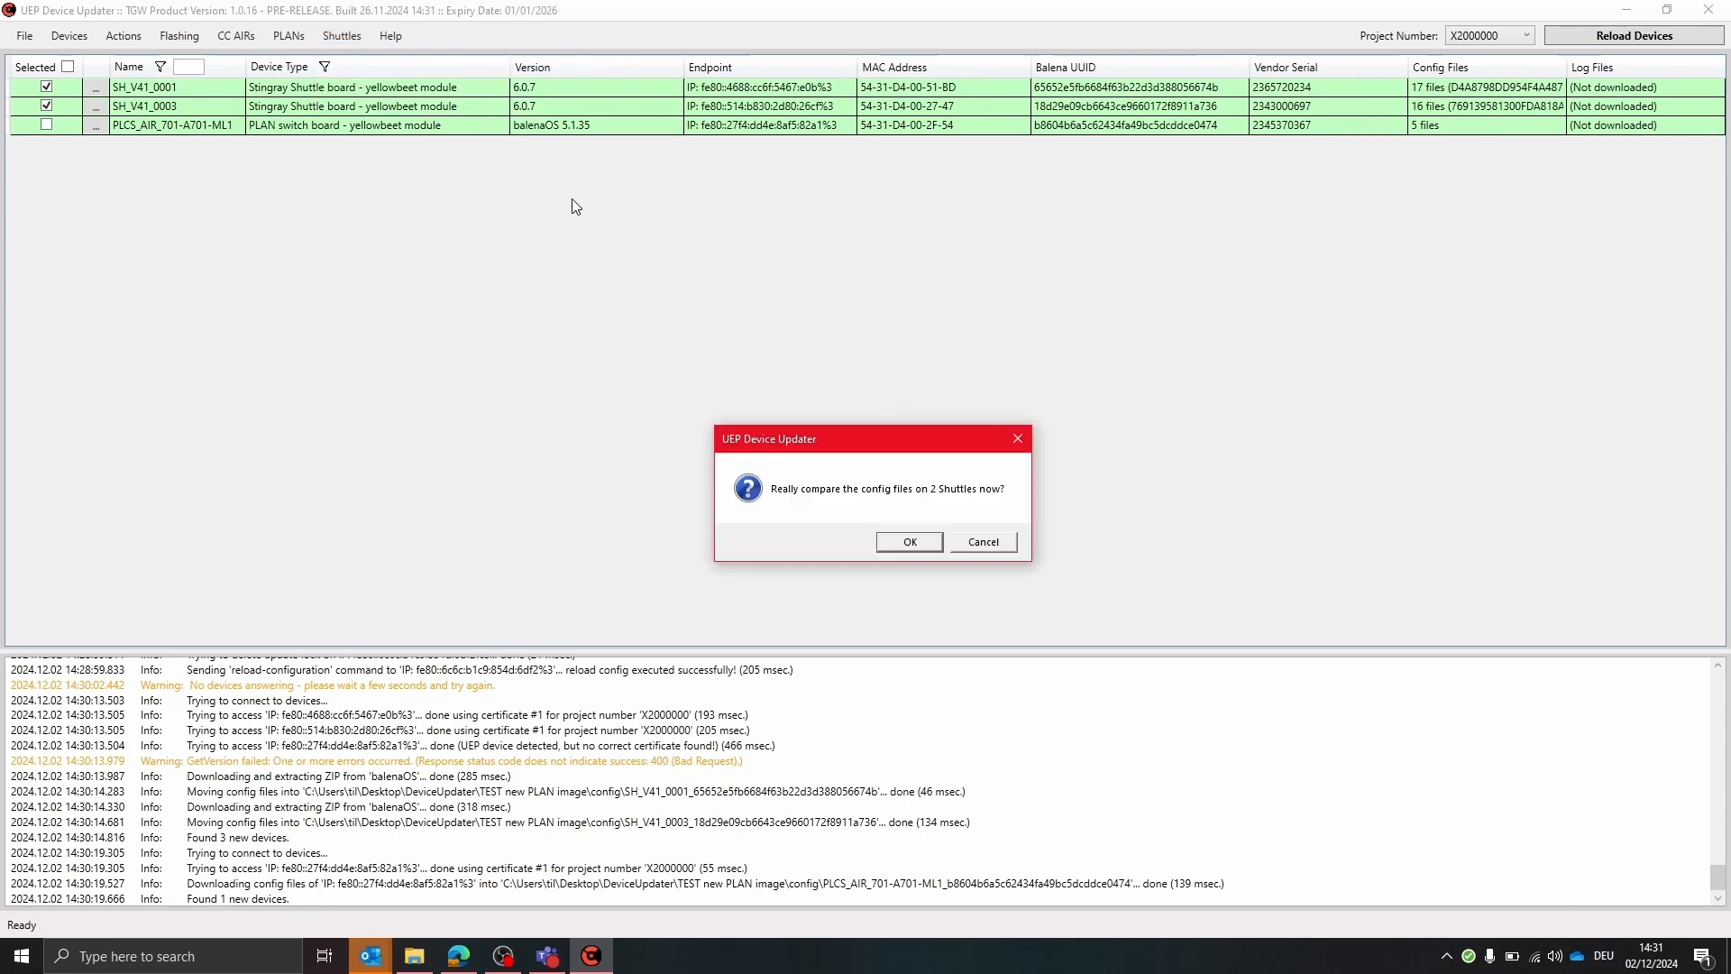
click(909, 542)
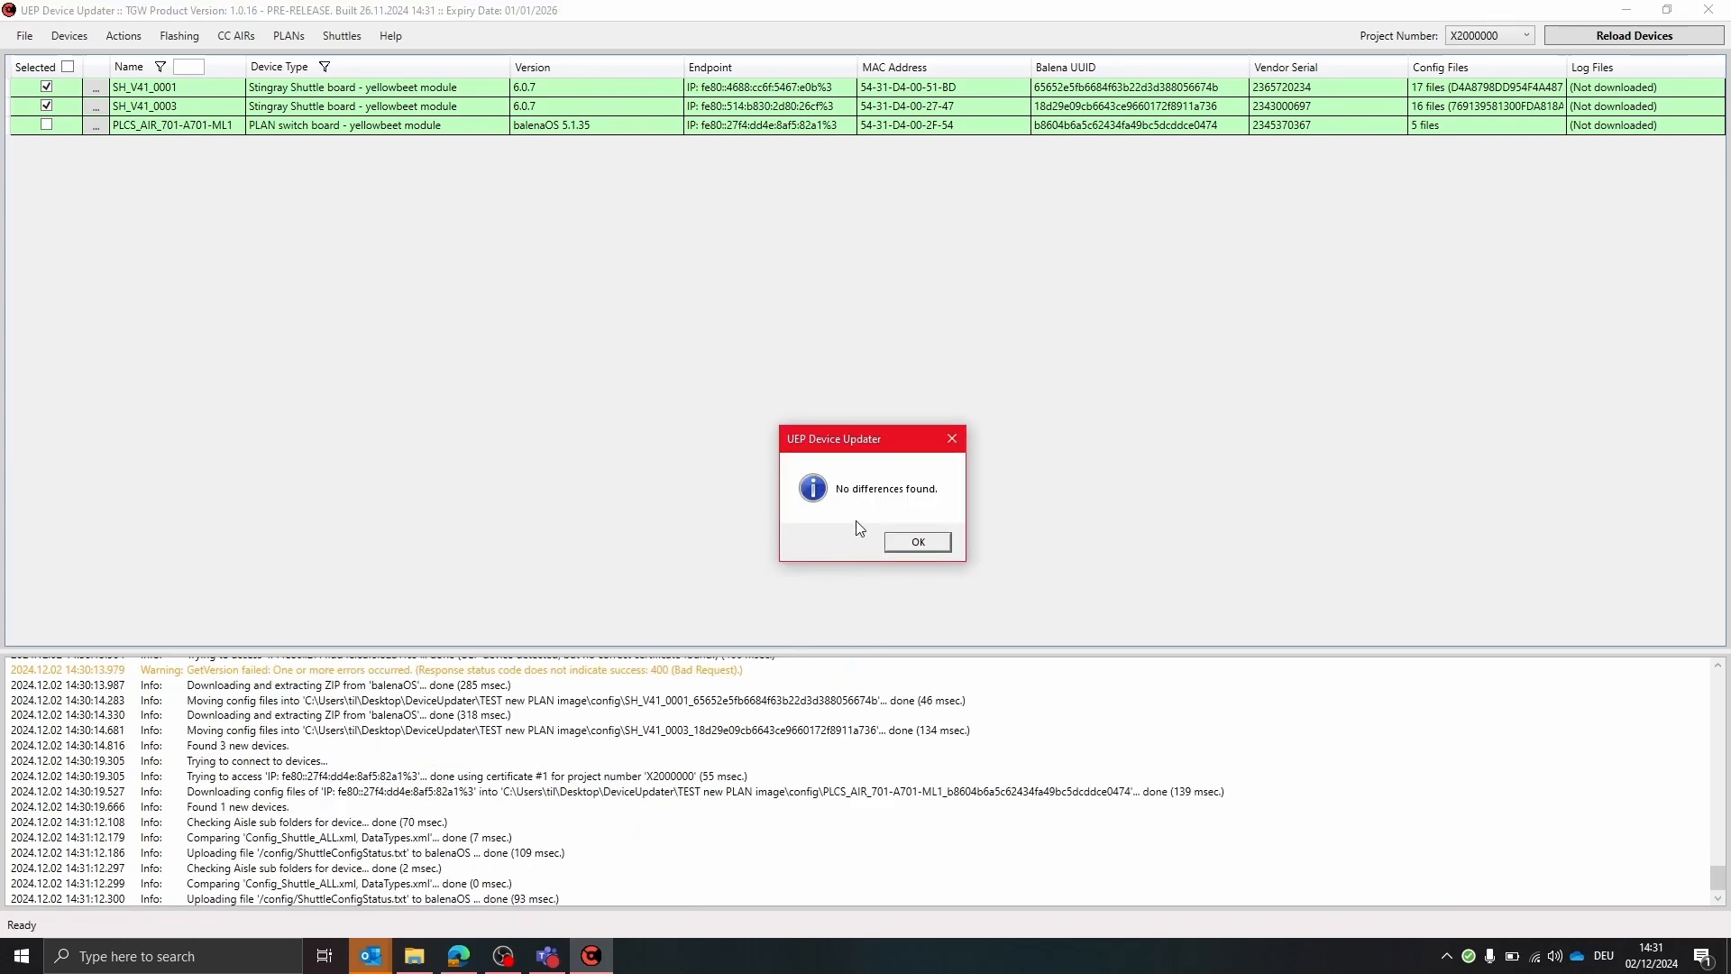
click(912, 544)
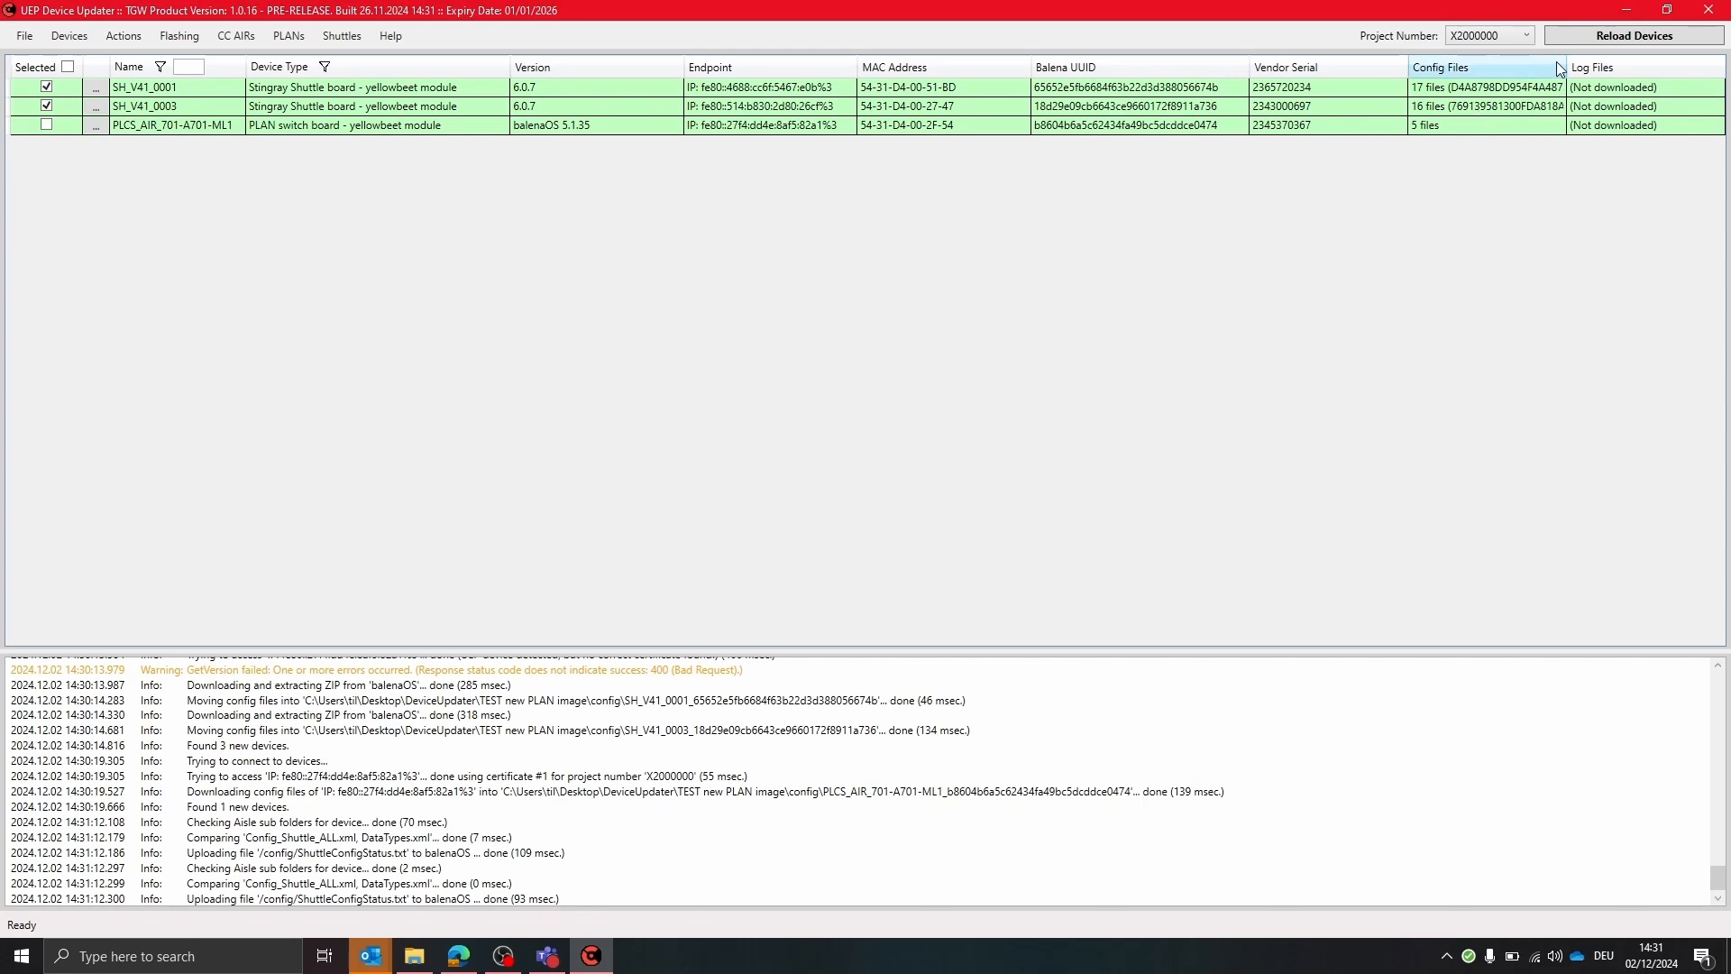
Widen the Config Files column and browse the files on SH_V41_0001, opening ShuttleConfigStatus.txt
drag(1565, 63, 1679, 63)
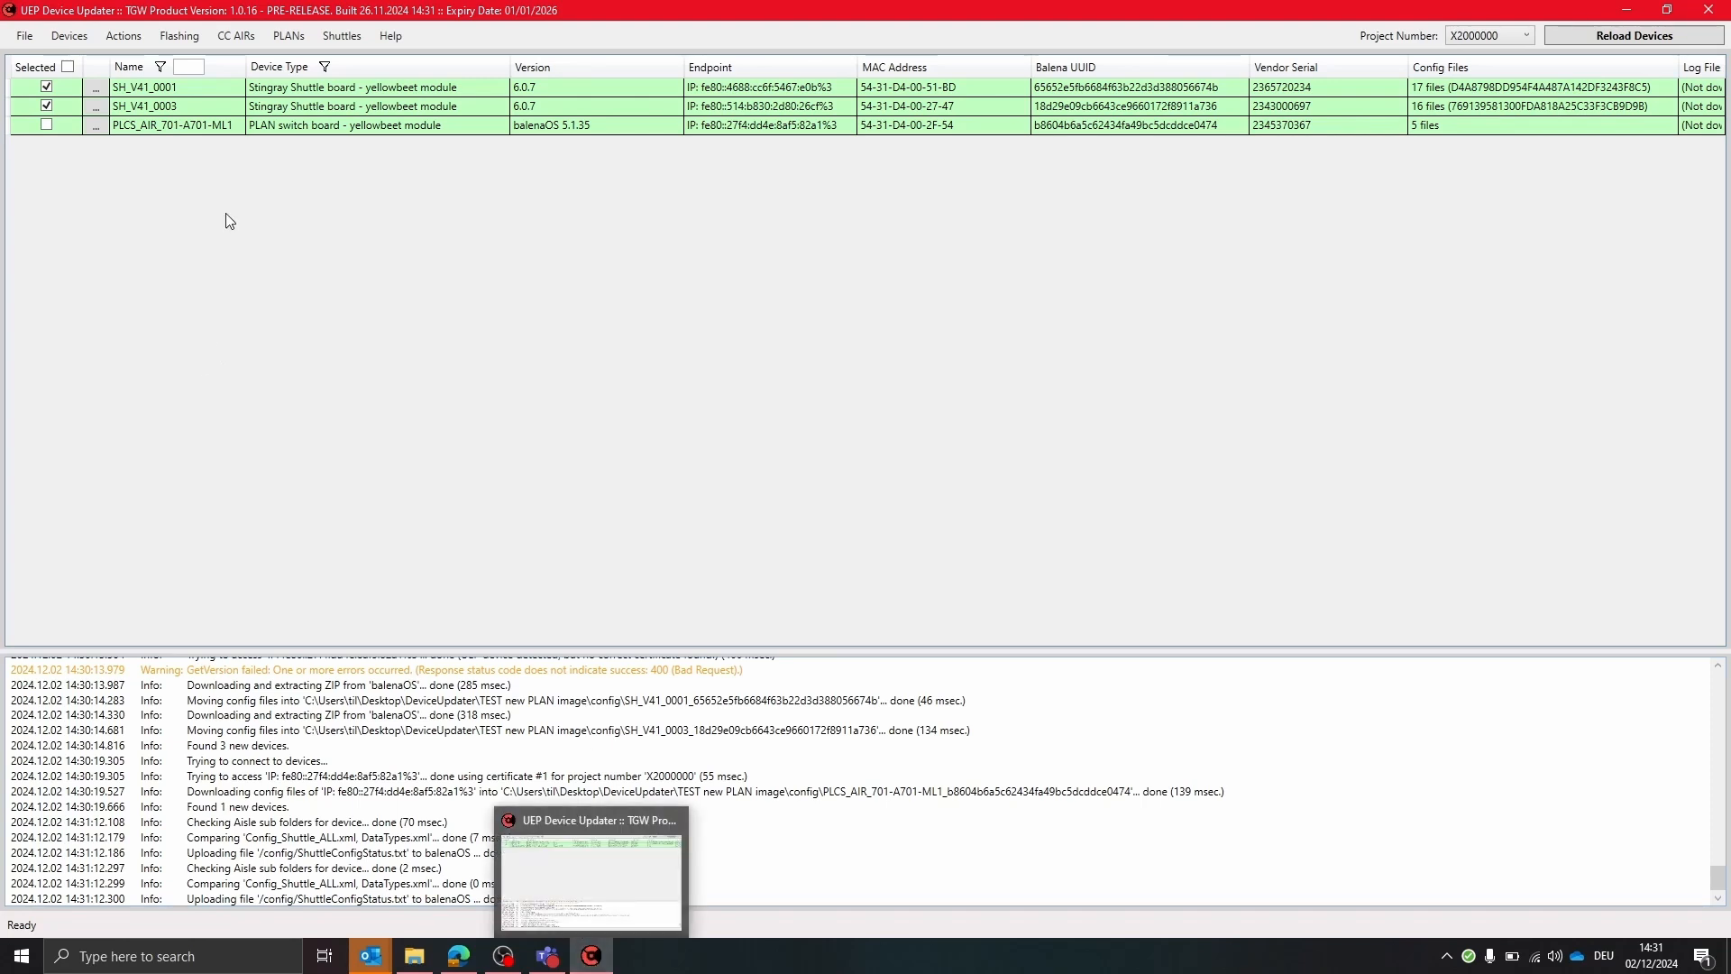
click(93, 96)
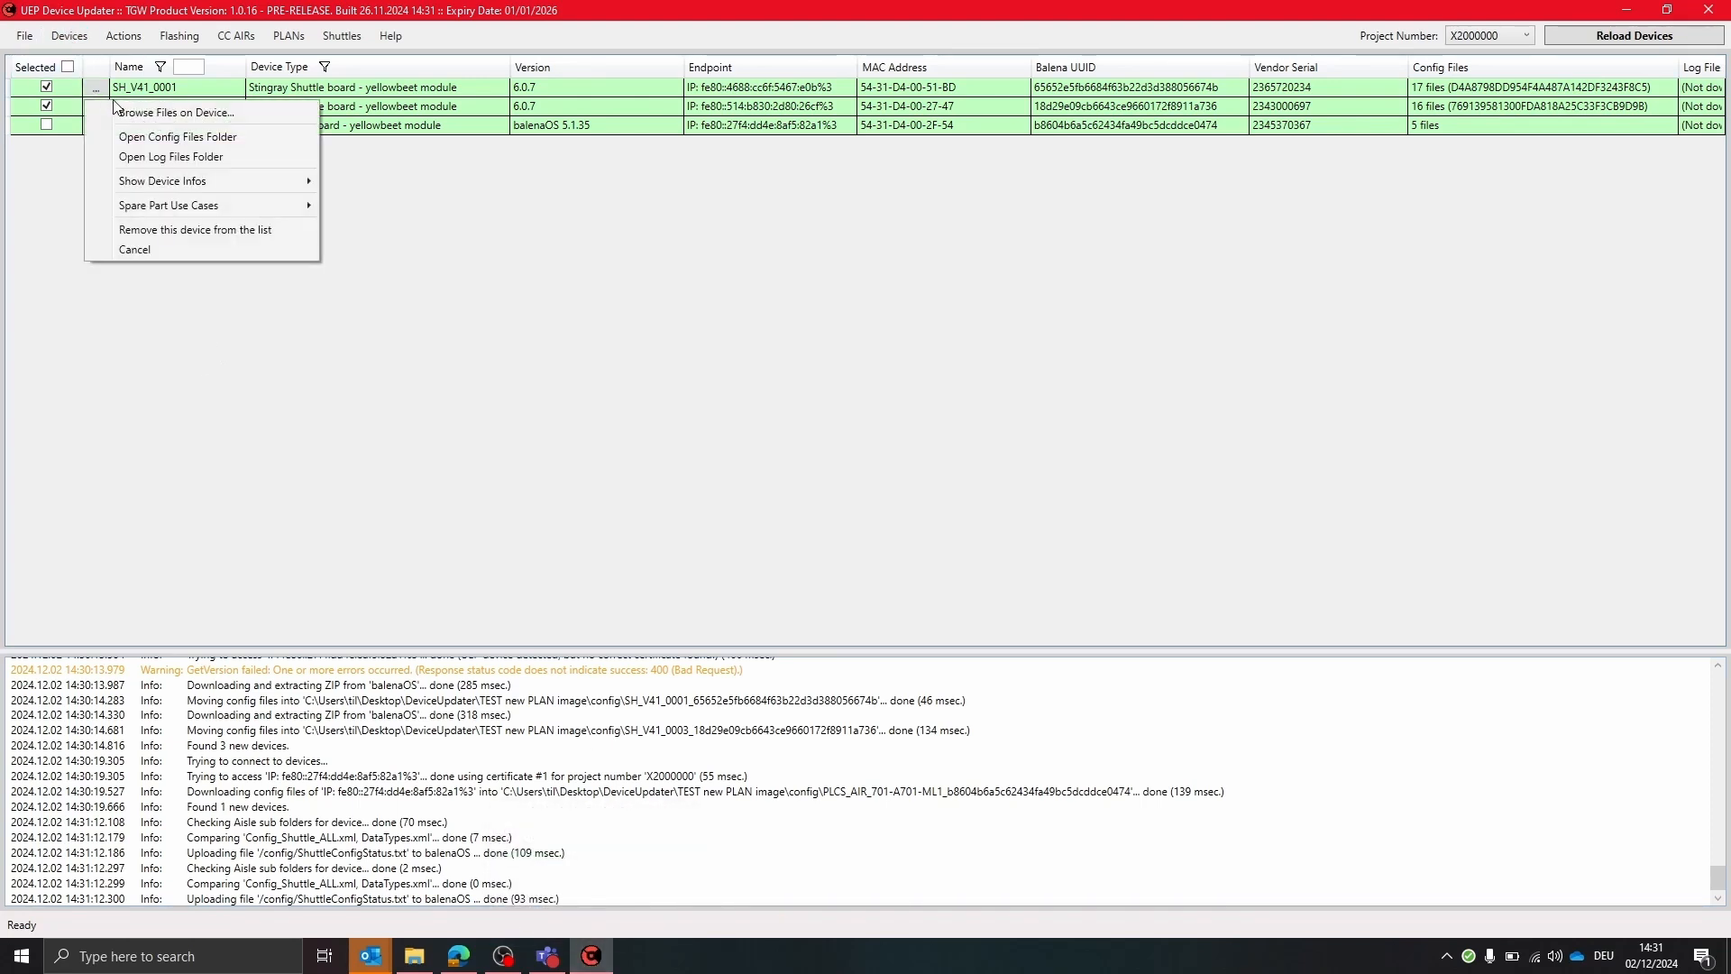
mouse_move(191, 187)
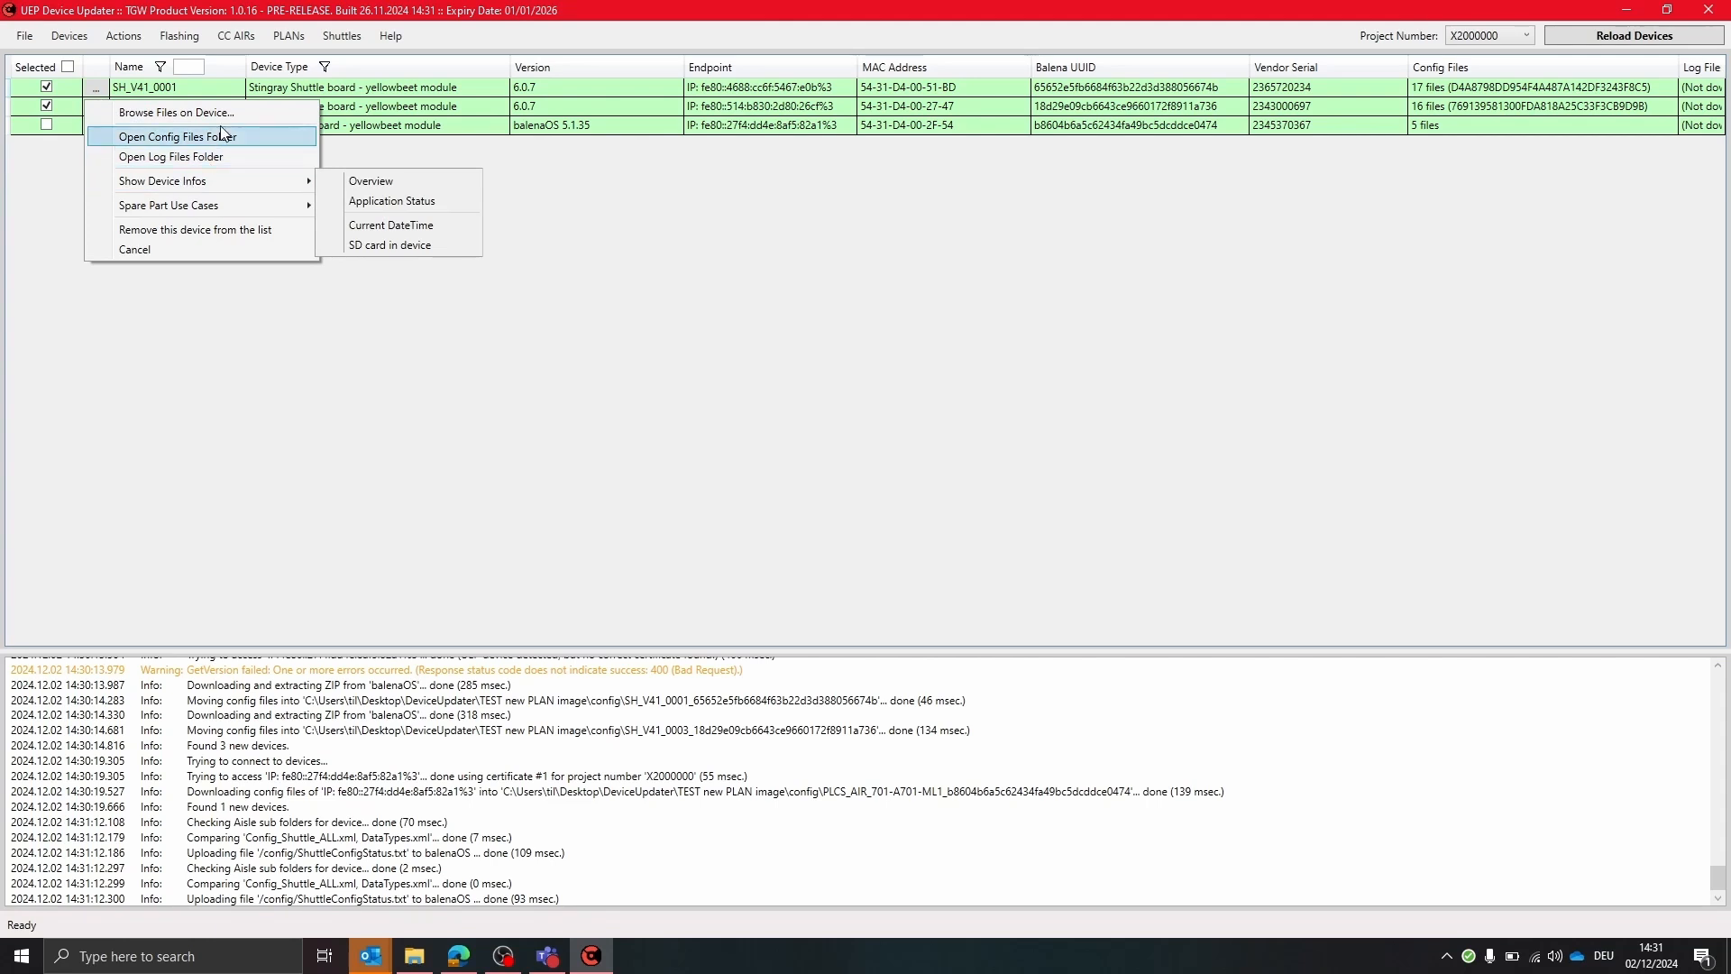
click(245, 113)
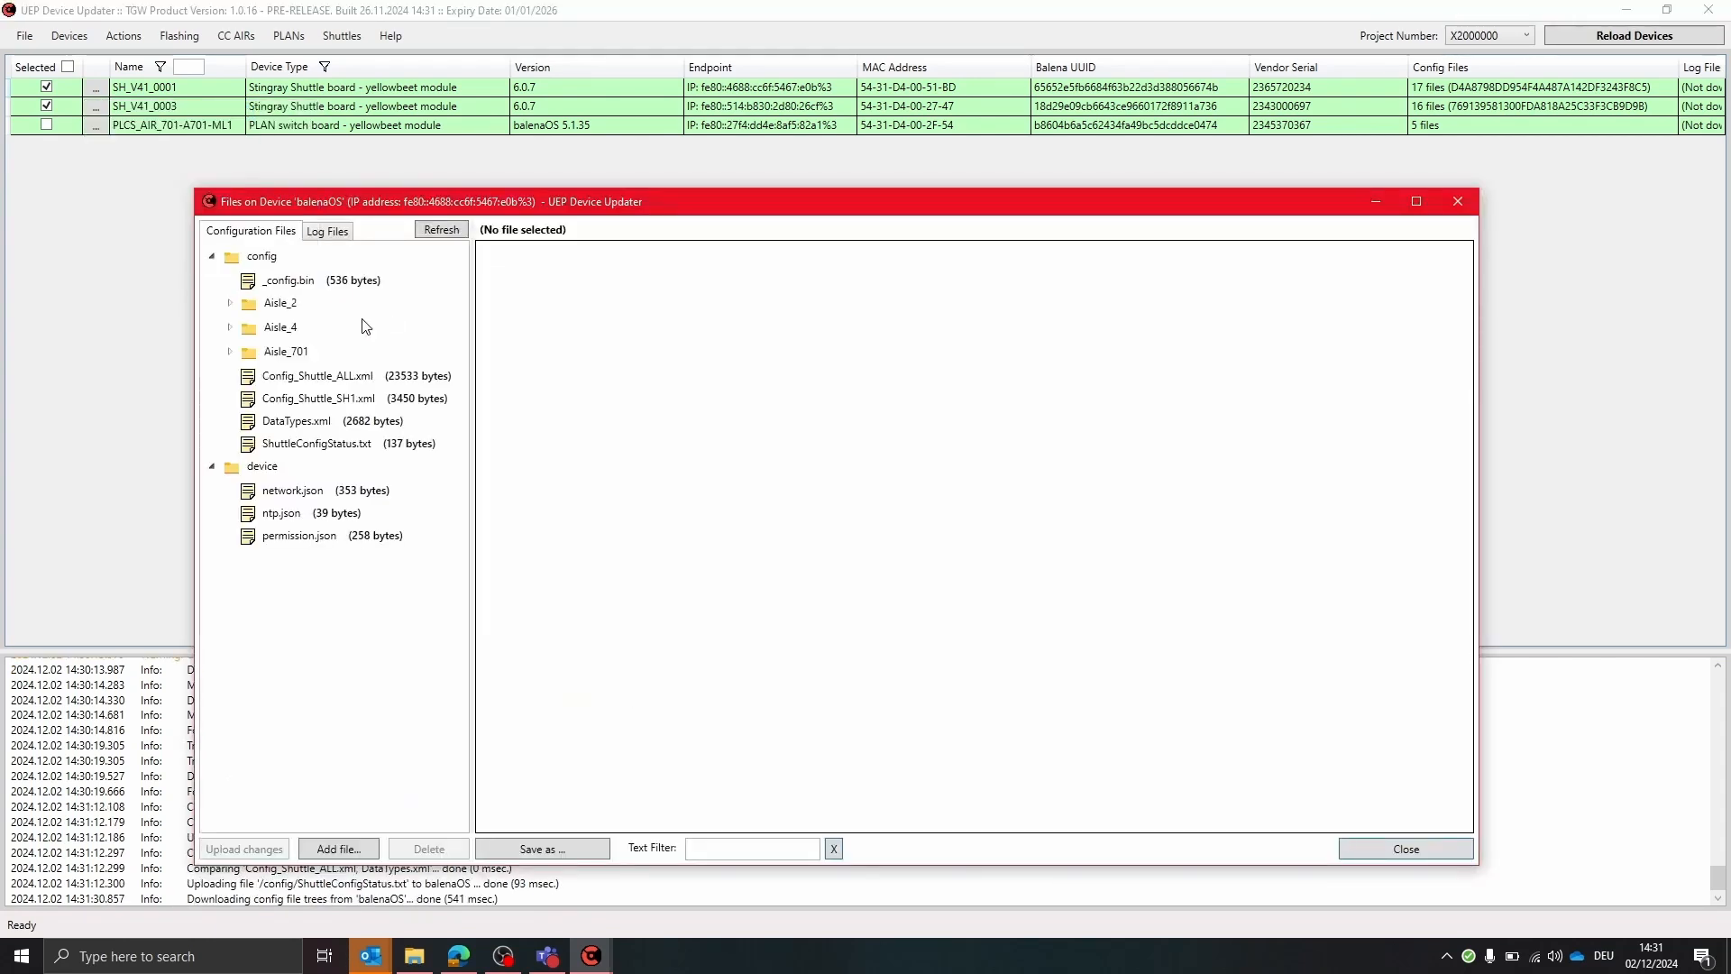
click(348, 446)
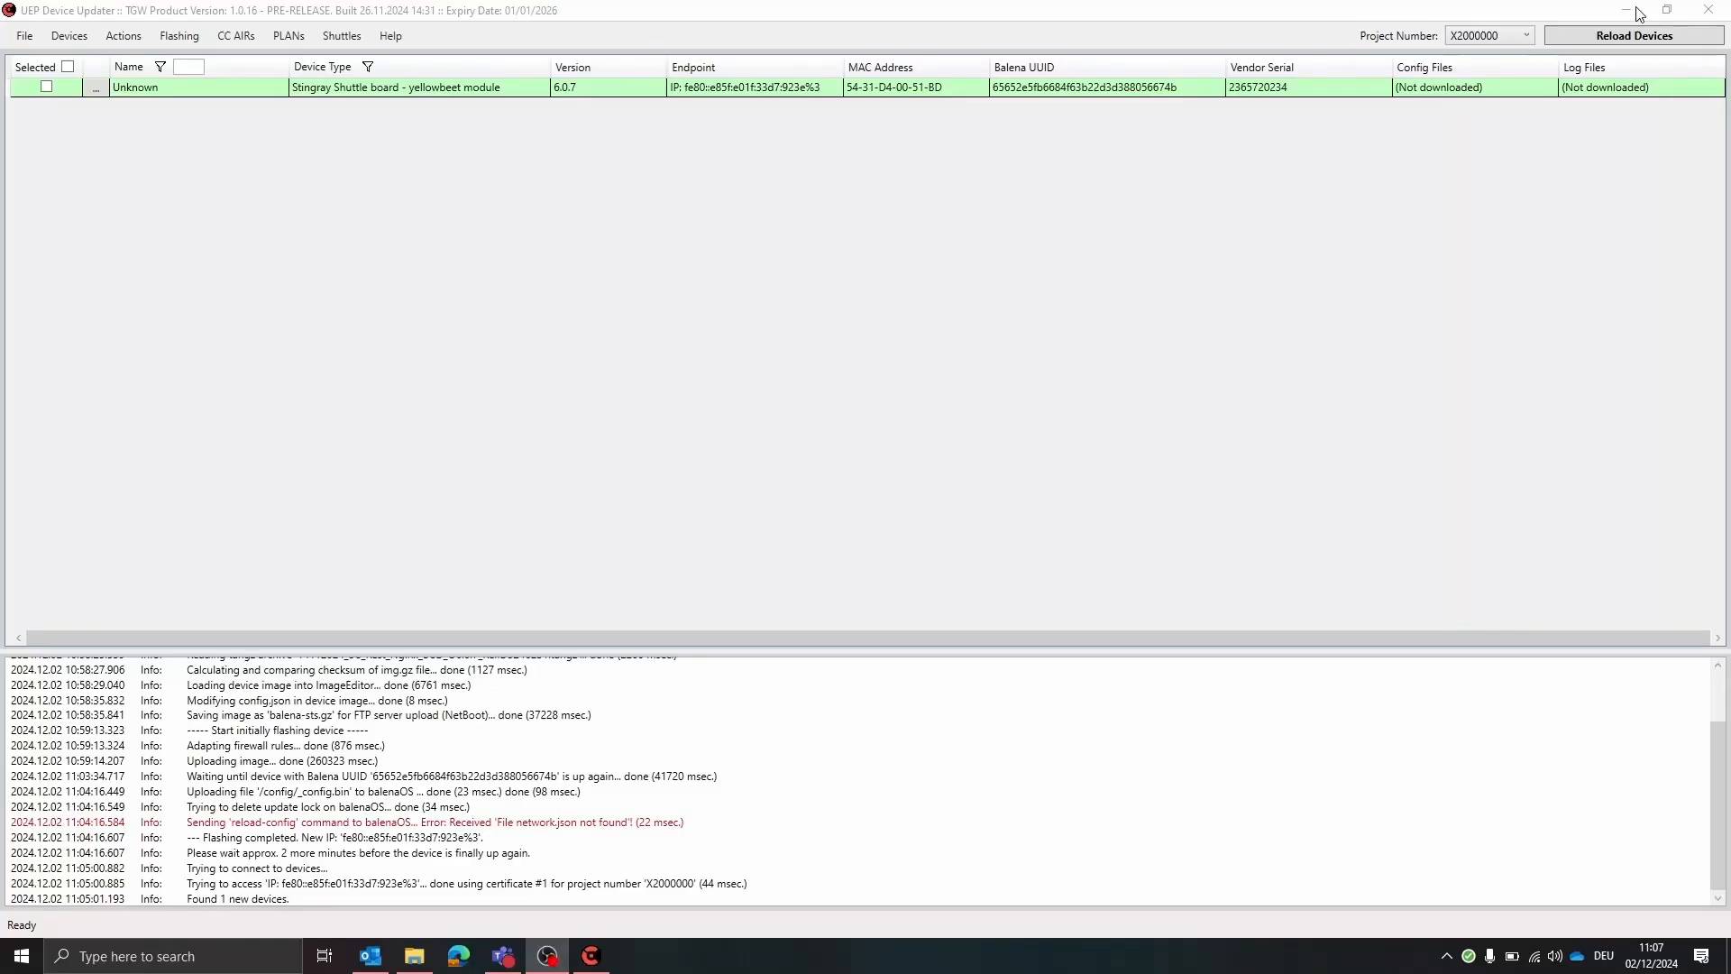
Select the detected shuttle and start uploading all config files from the local SCM folder using Config_Shuttle_SH1.xml
click(1231, 412)
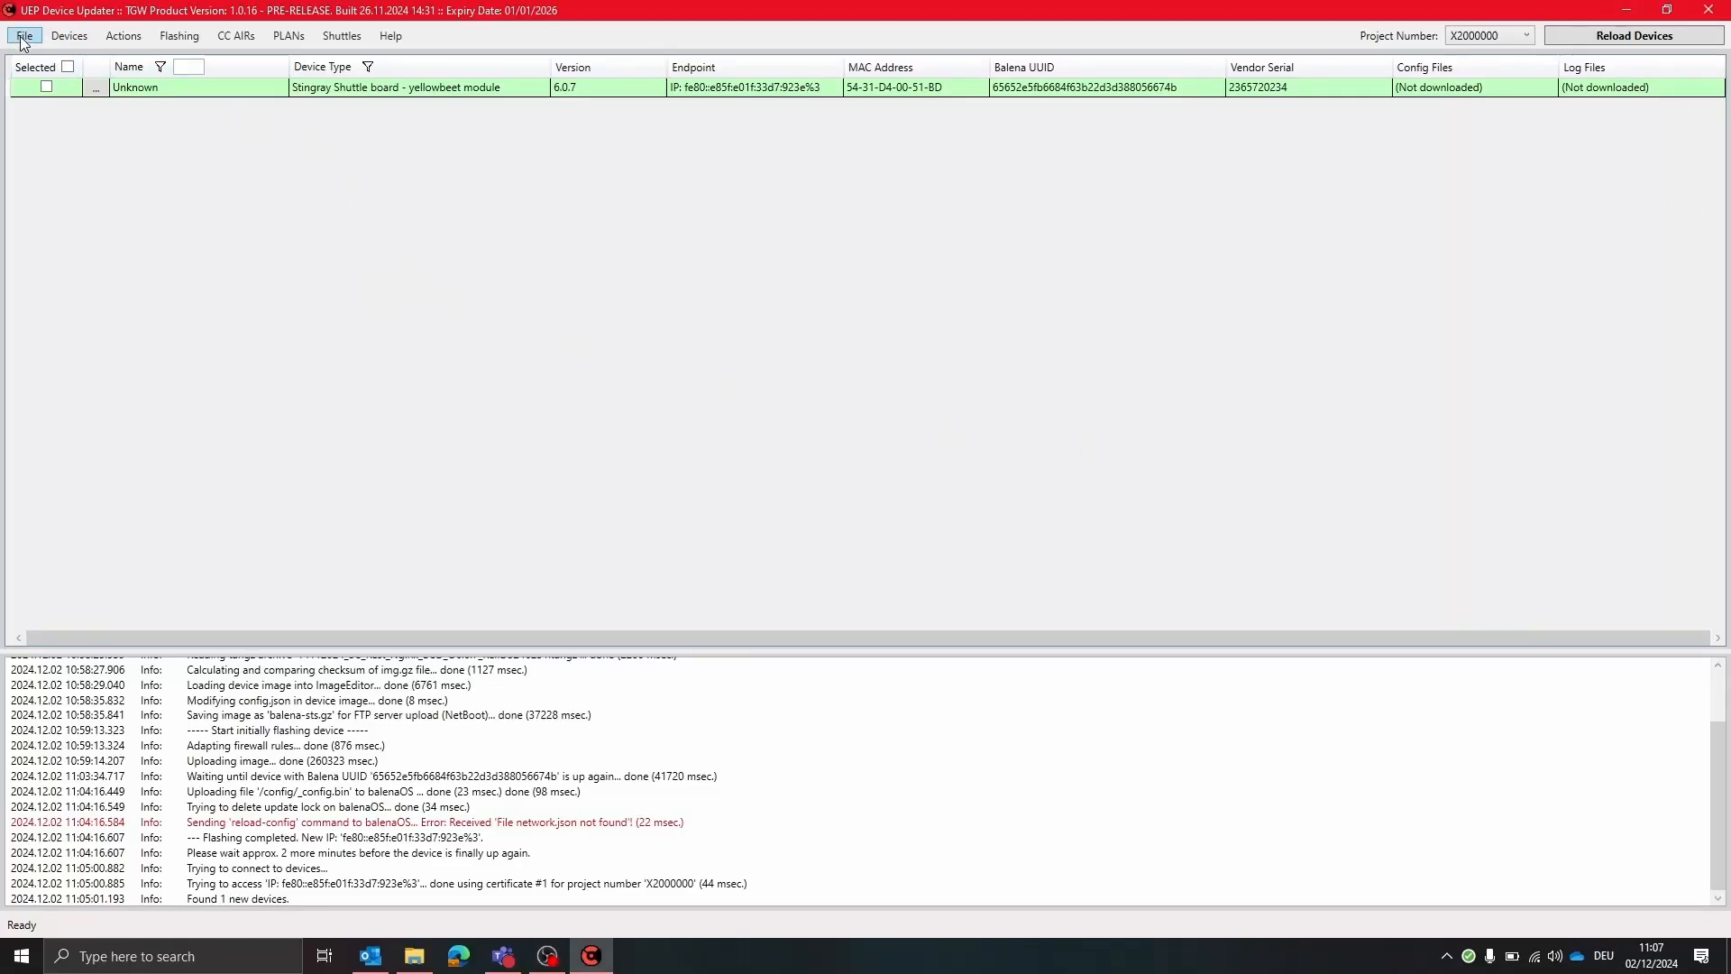
click(46, 86)
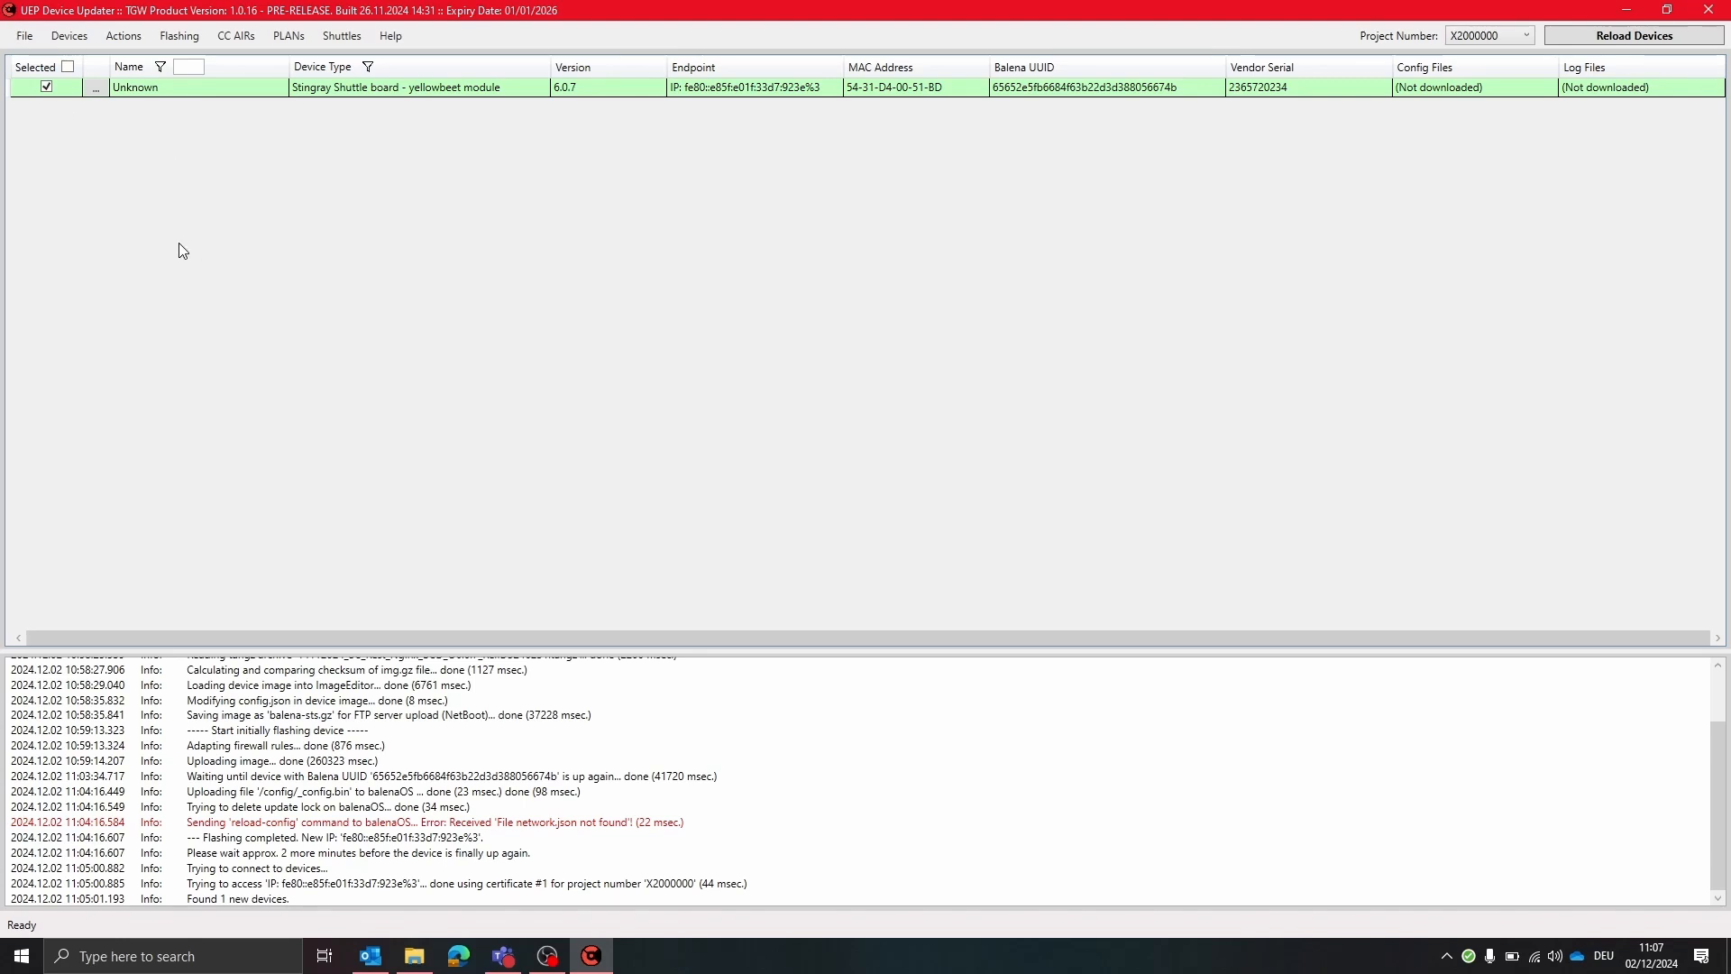
click(344, 36)
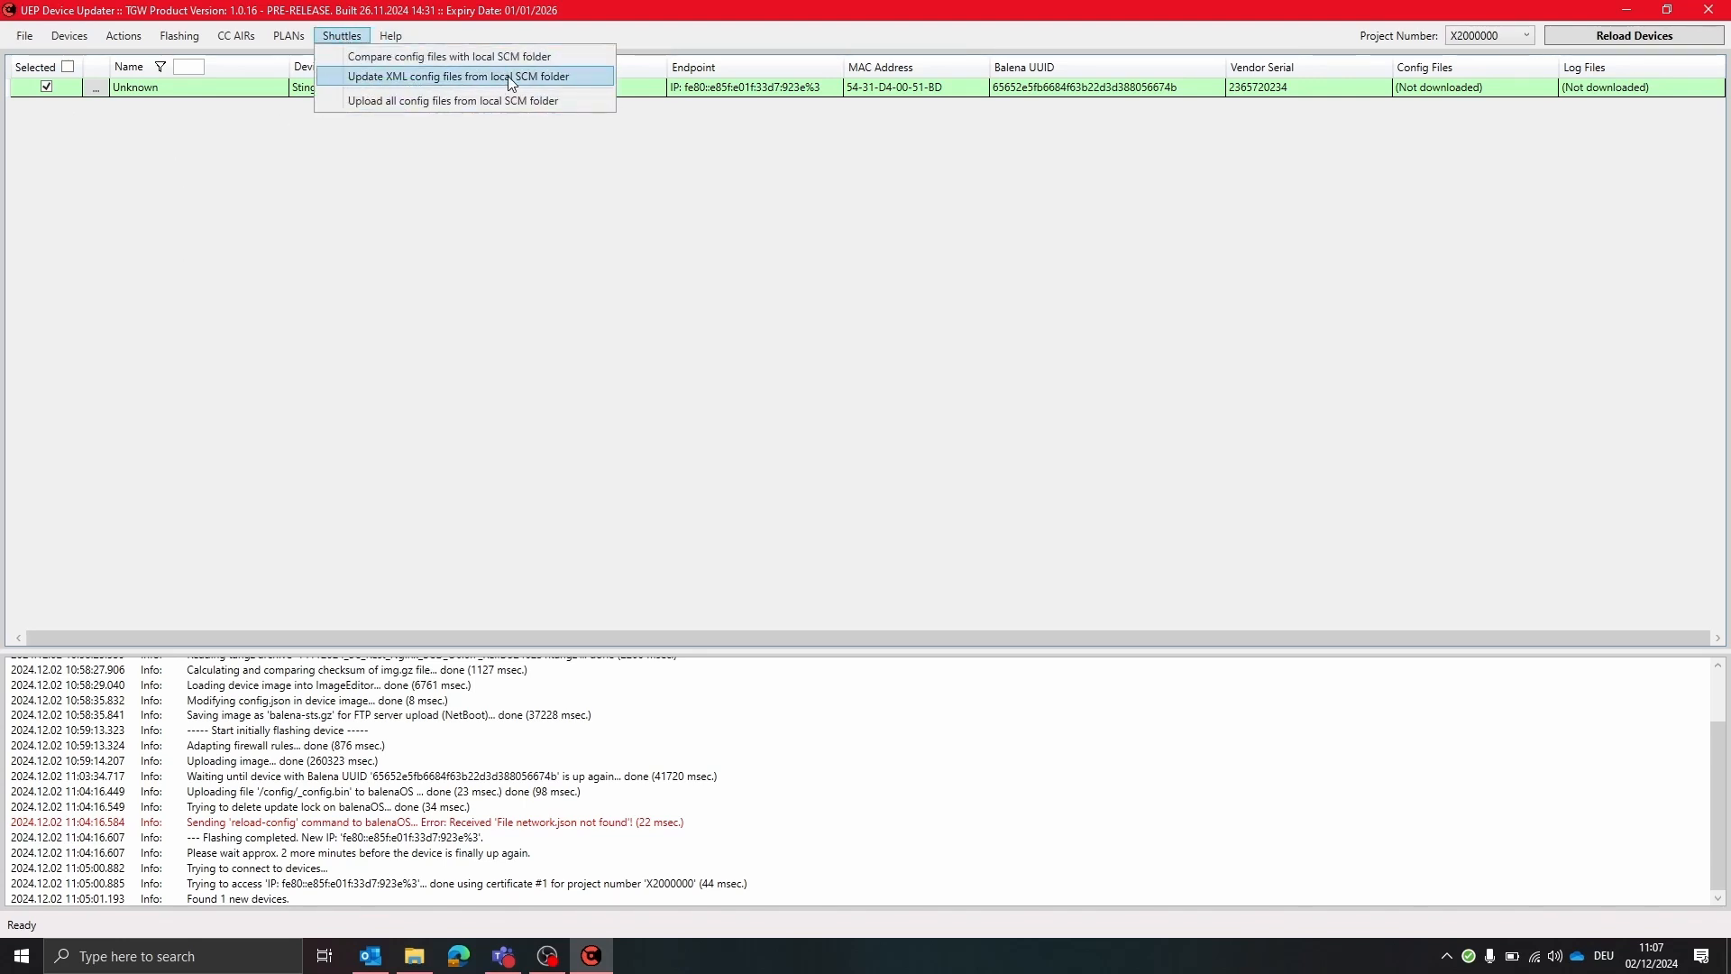
click(442, 103)
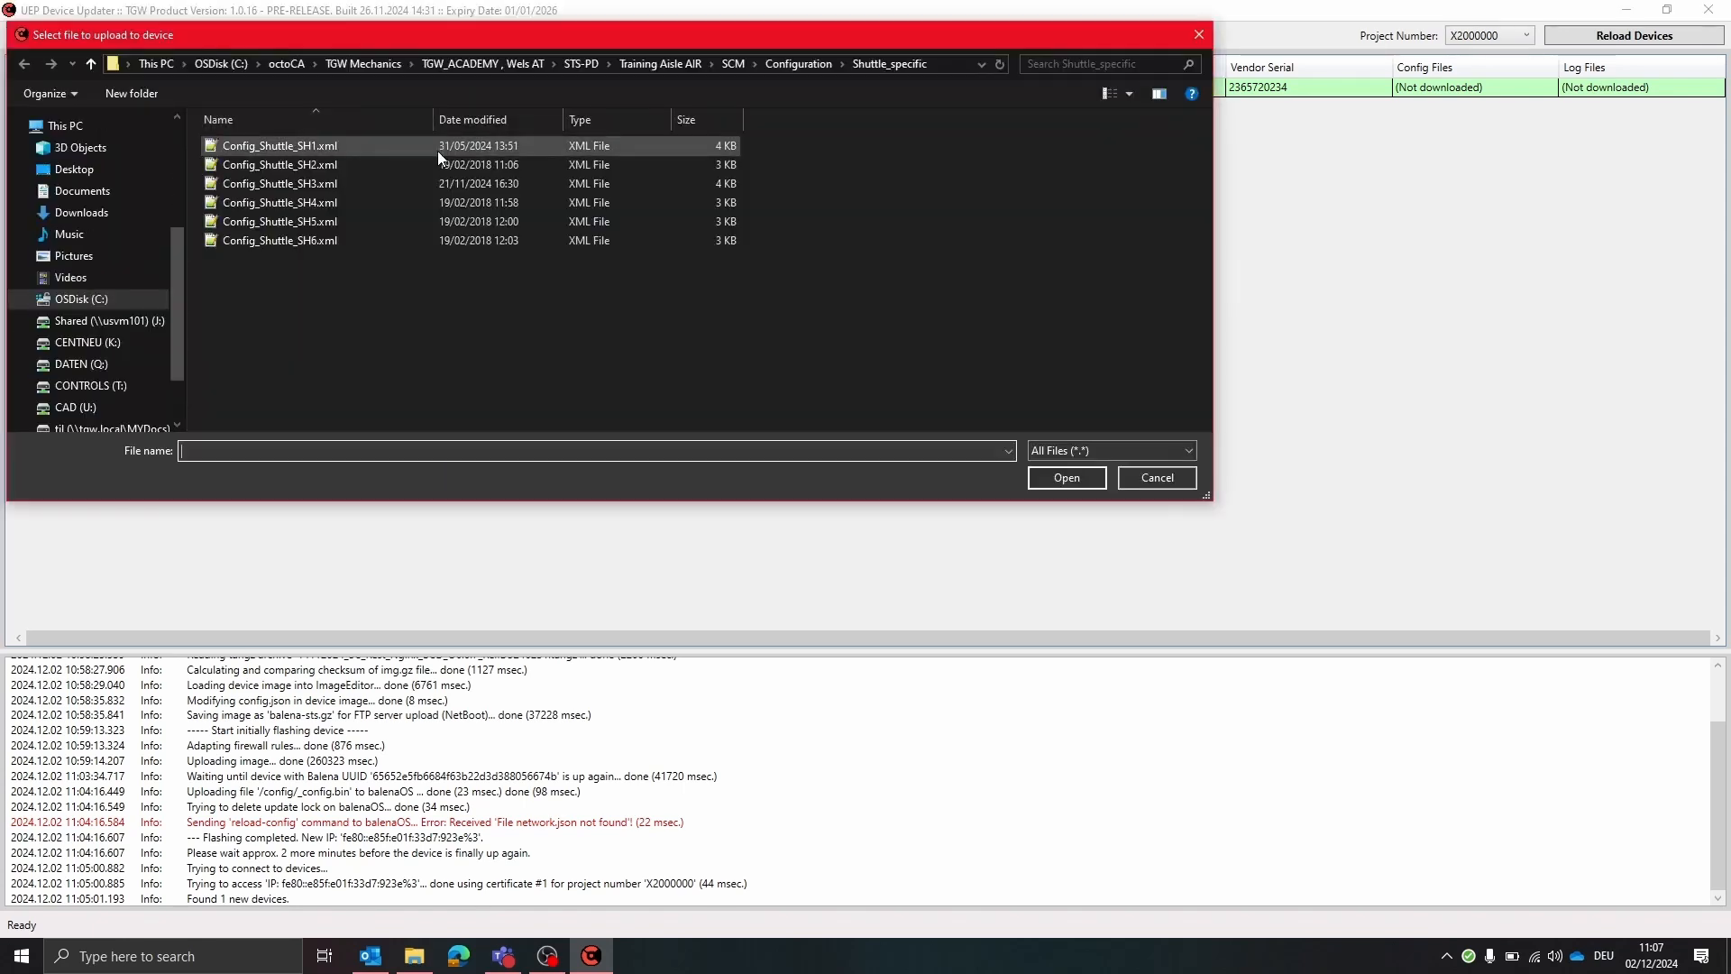
click(355, 145)
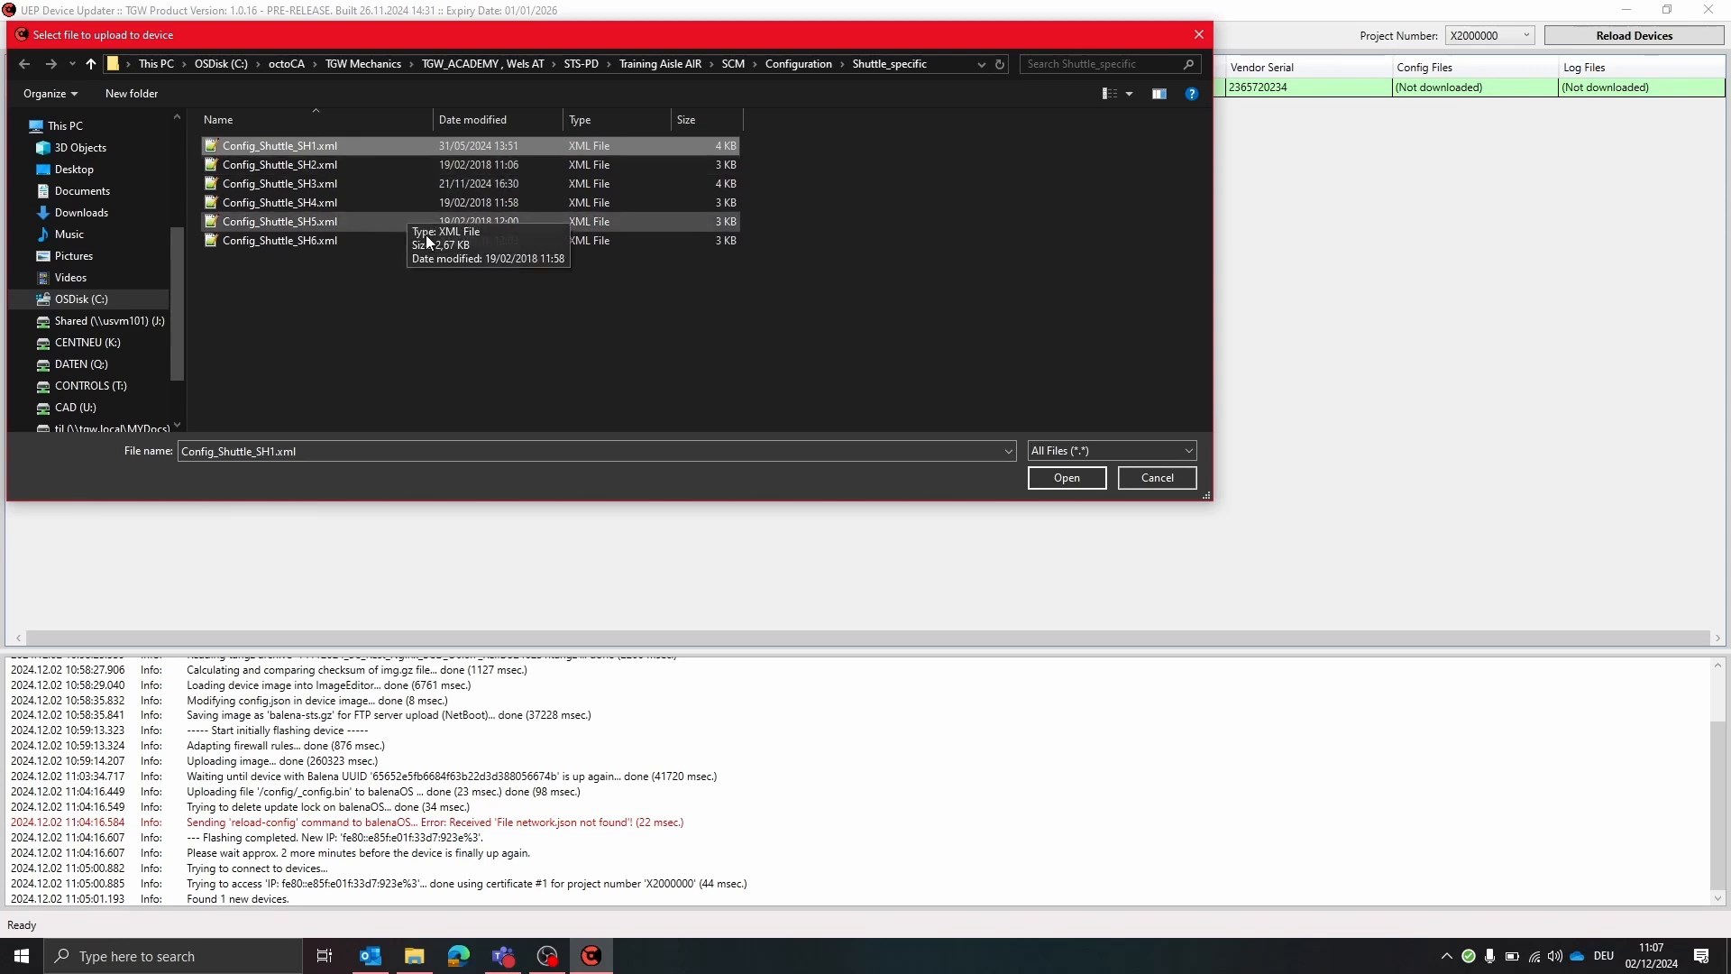
click(1054, 484)
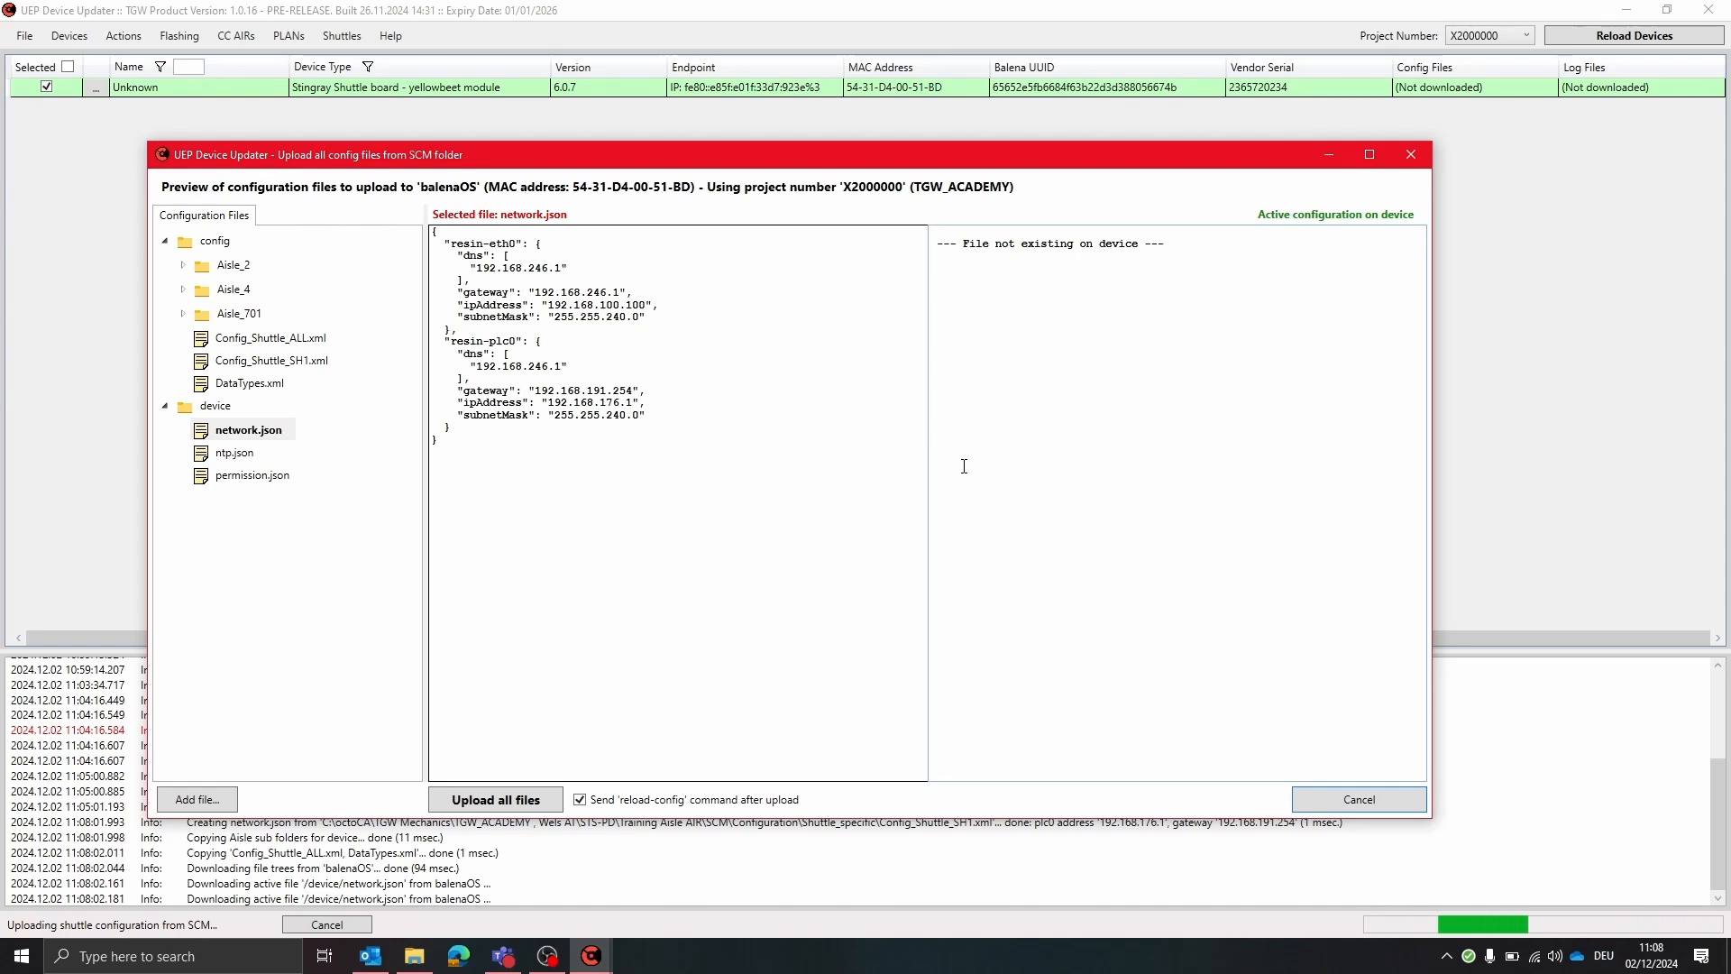
Preview network.json, ntp.json, permission.json and the shuttle XML files, then upload all files with reload-config enabled
click(240, 454)
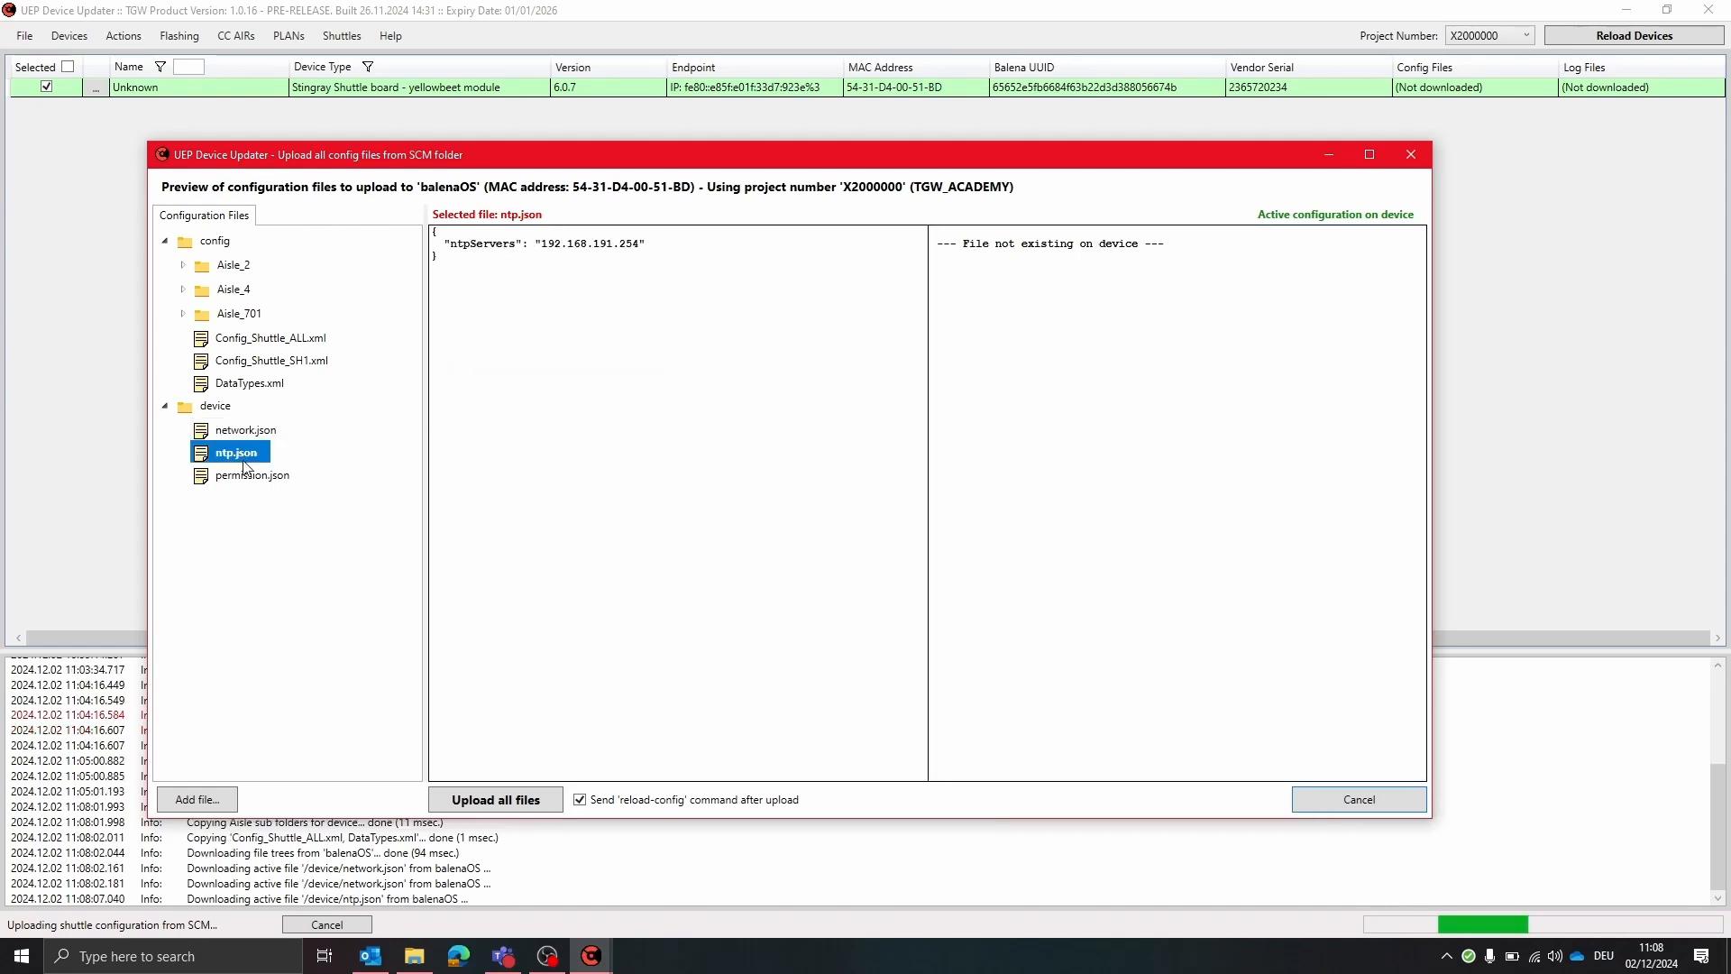
click(248, 483)
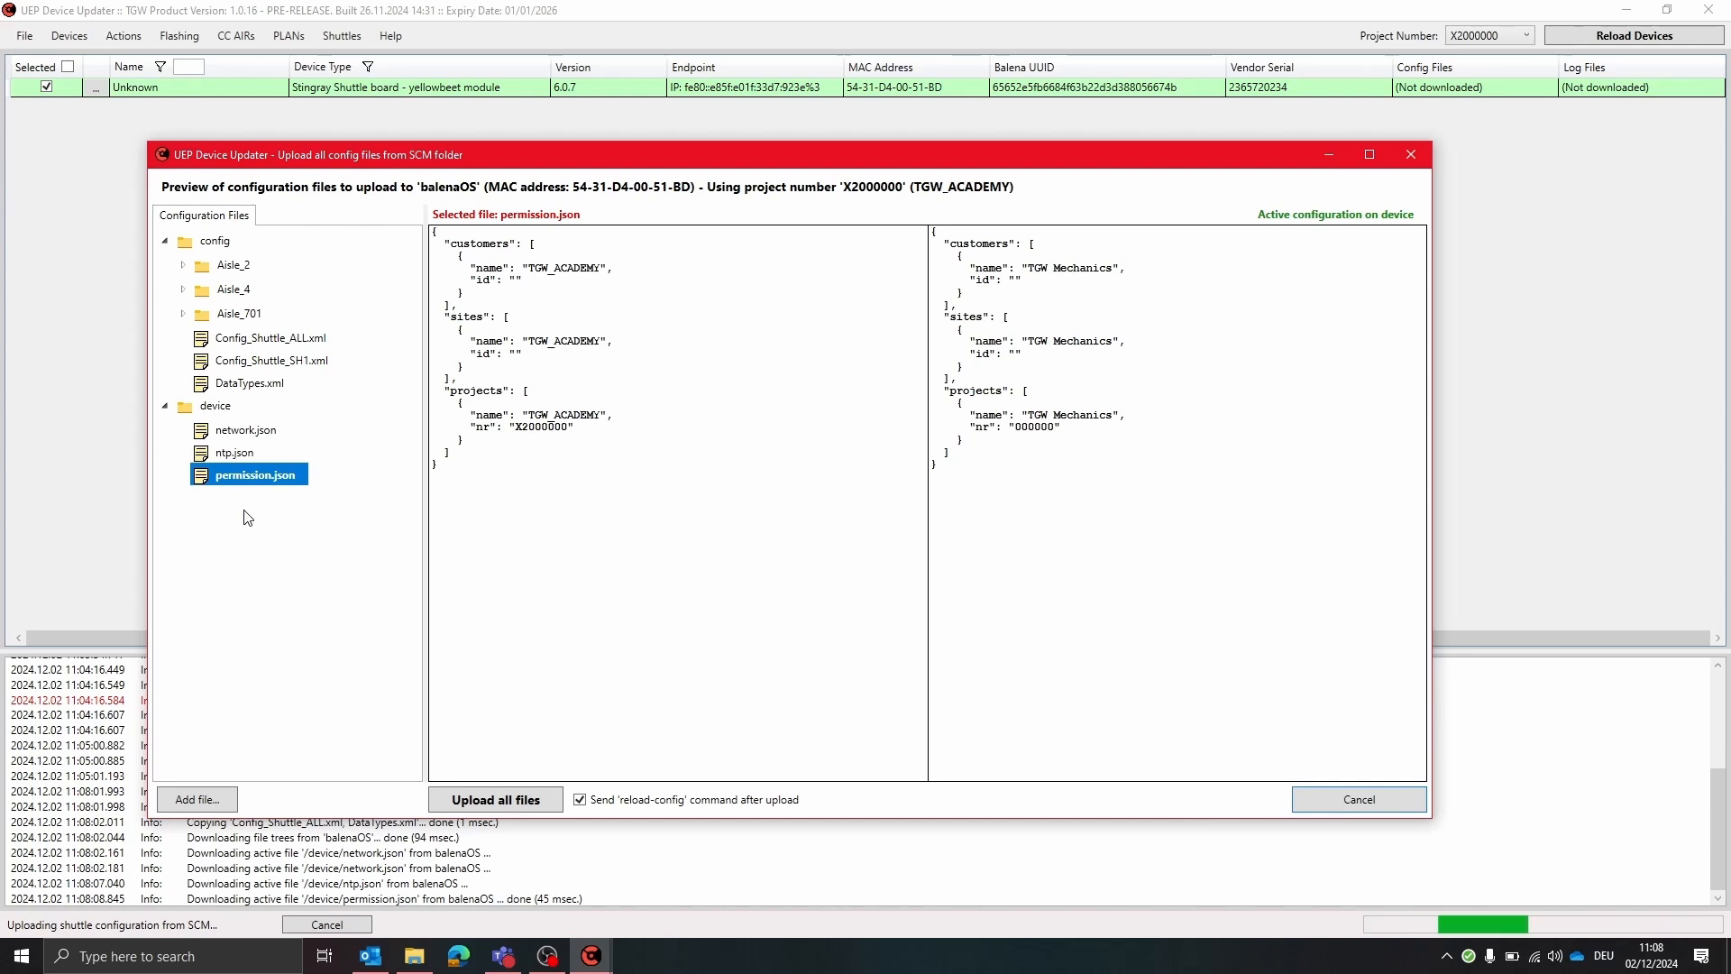
click(257, 338)
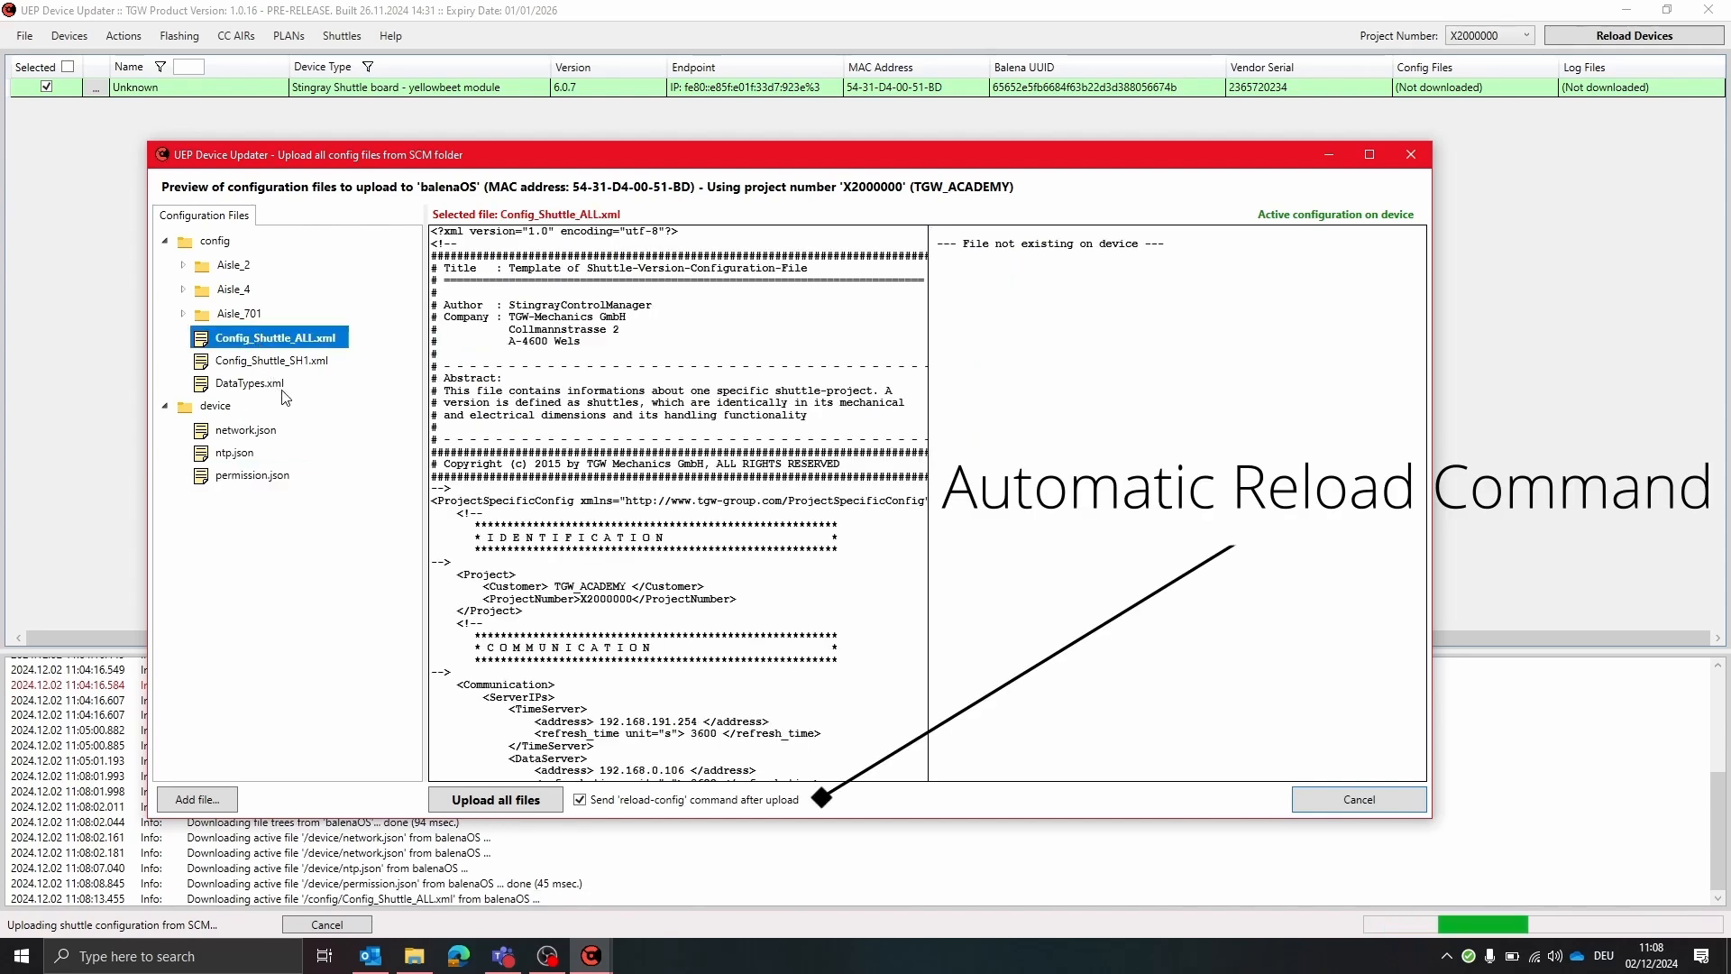
click(290, 362)
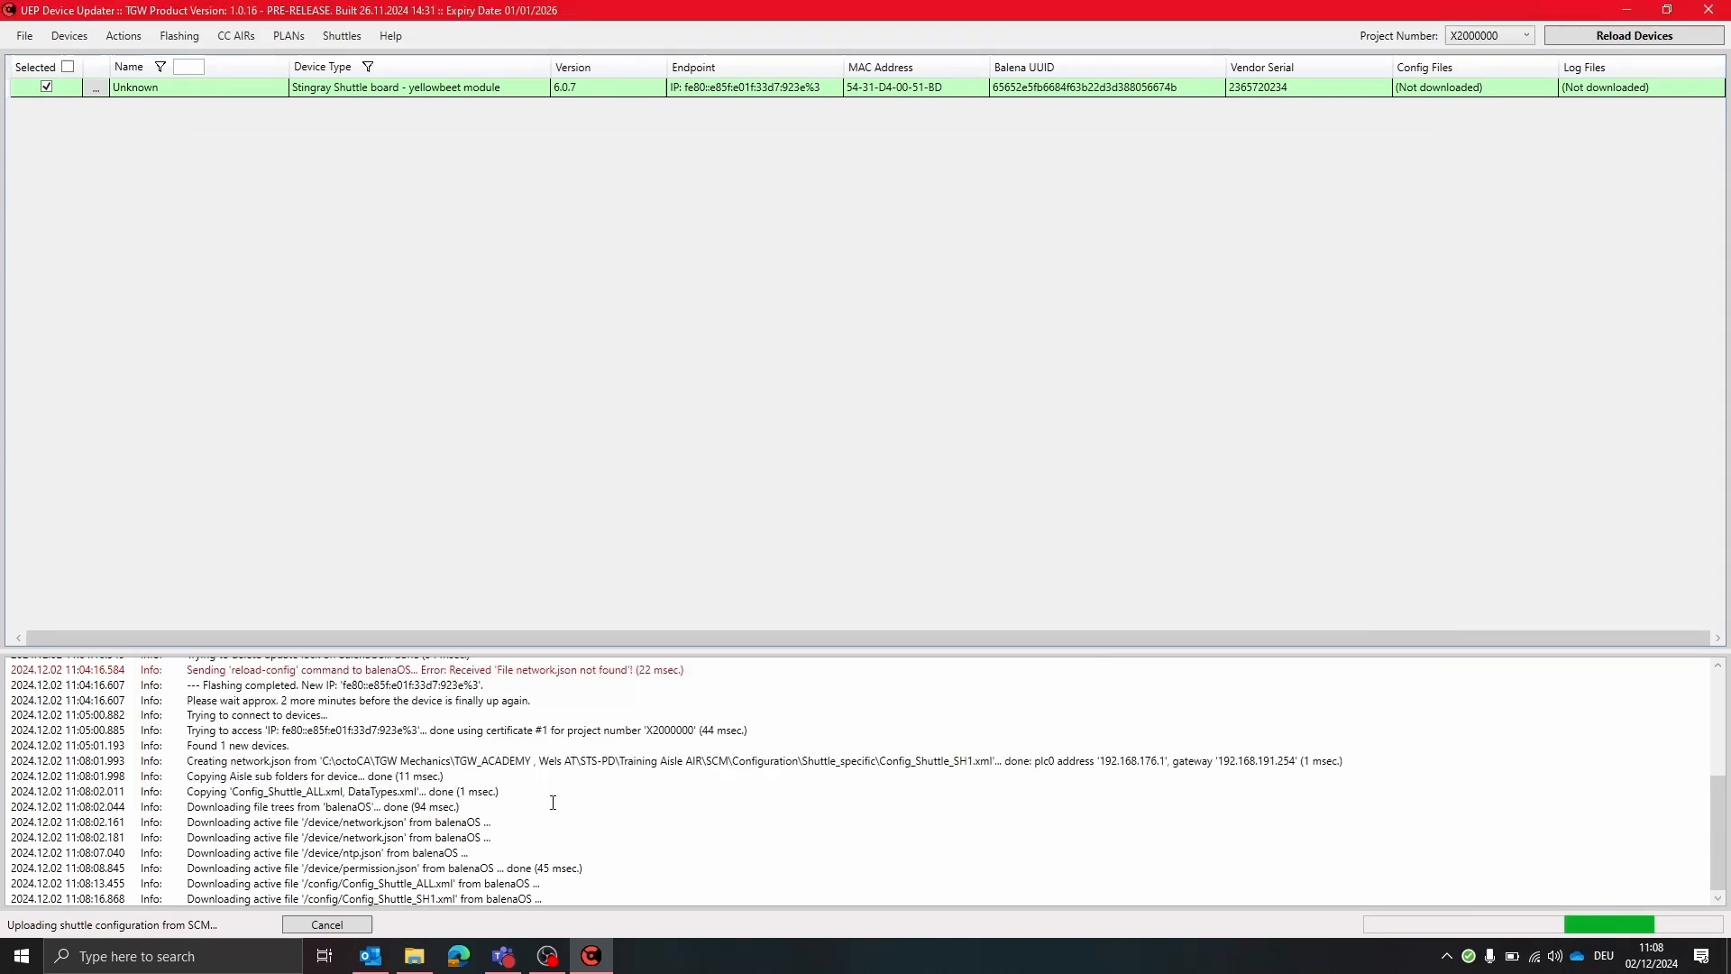
click(559, 805)
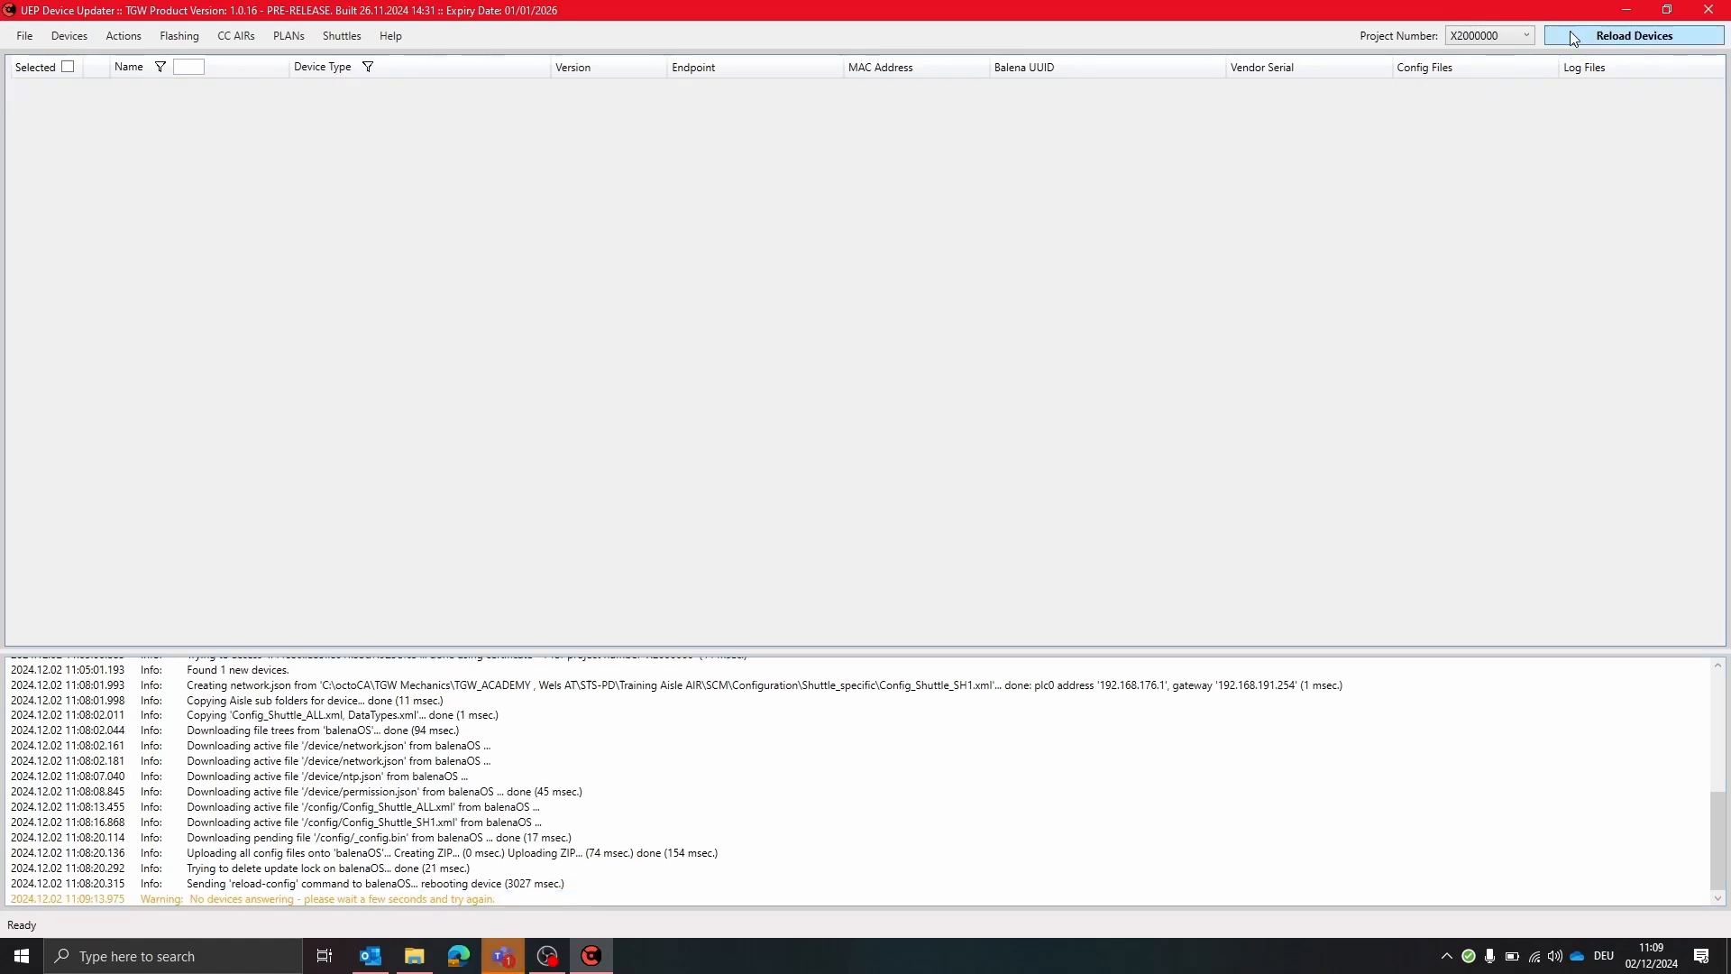
Reload the device list and narrow the Name and Device Type columns
click(1571, 31)
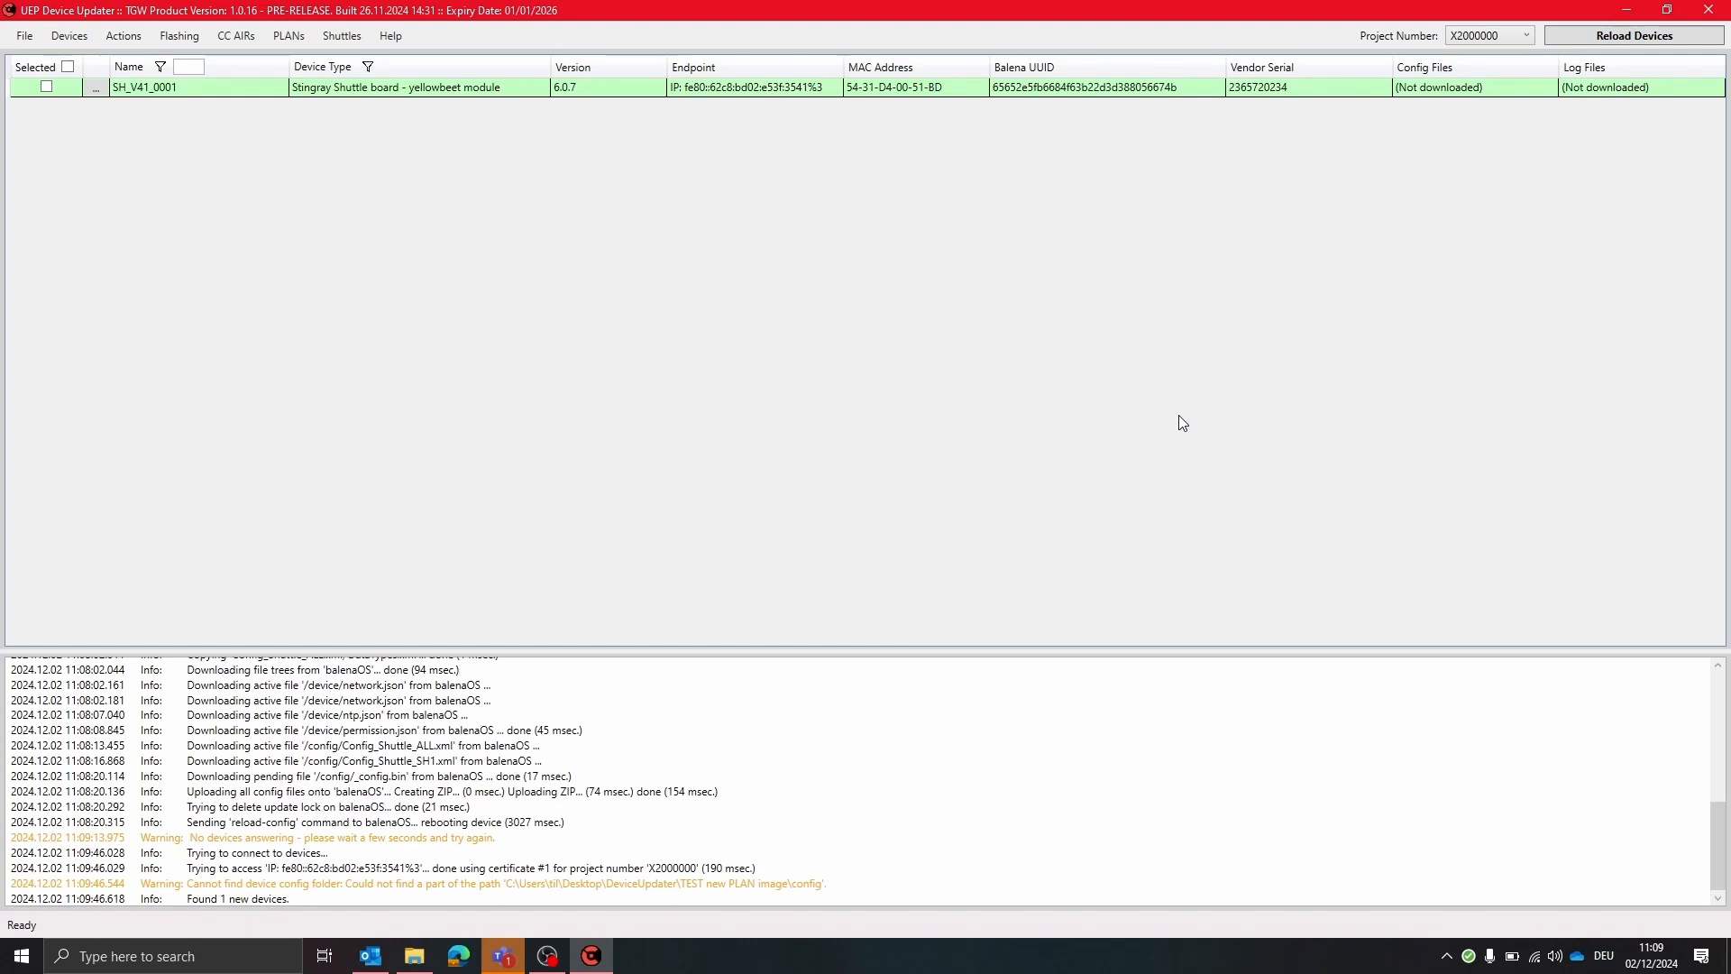
drag(290, 67, 254, 66)
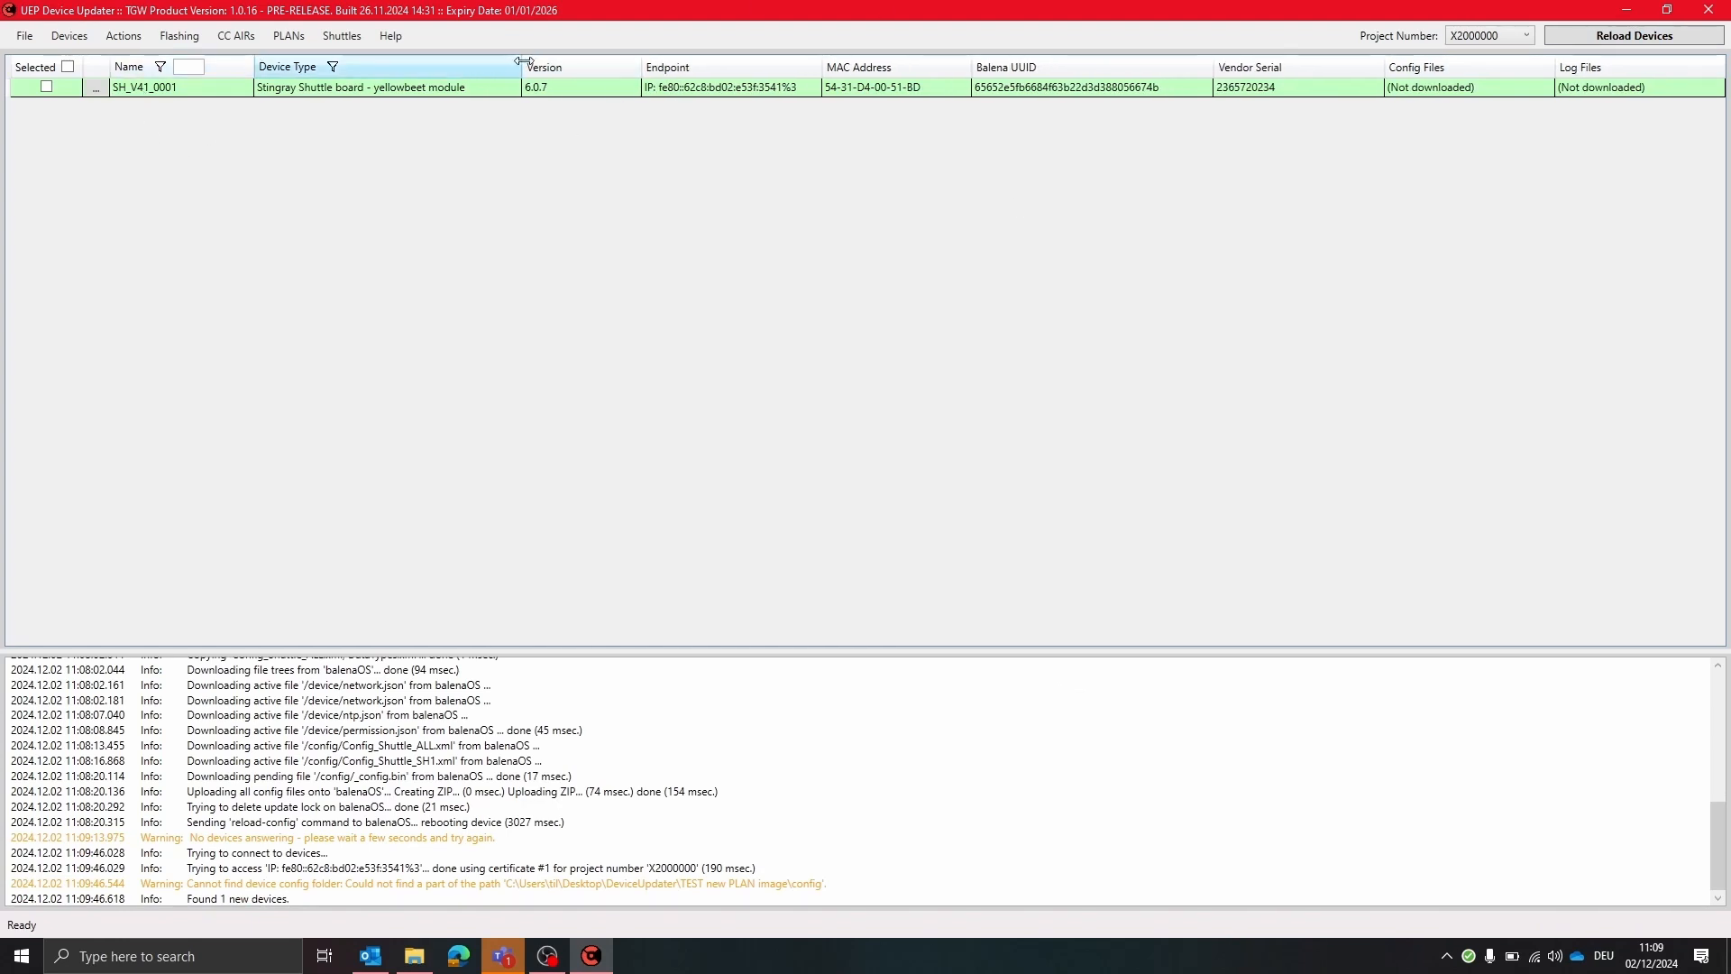
drag(523, 63, 494, 61)
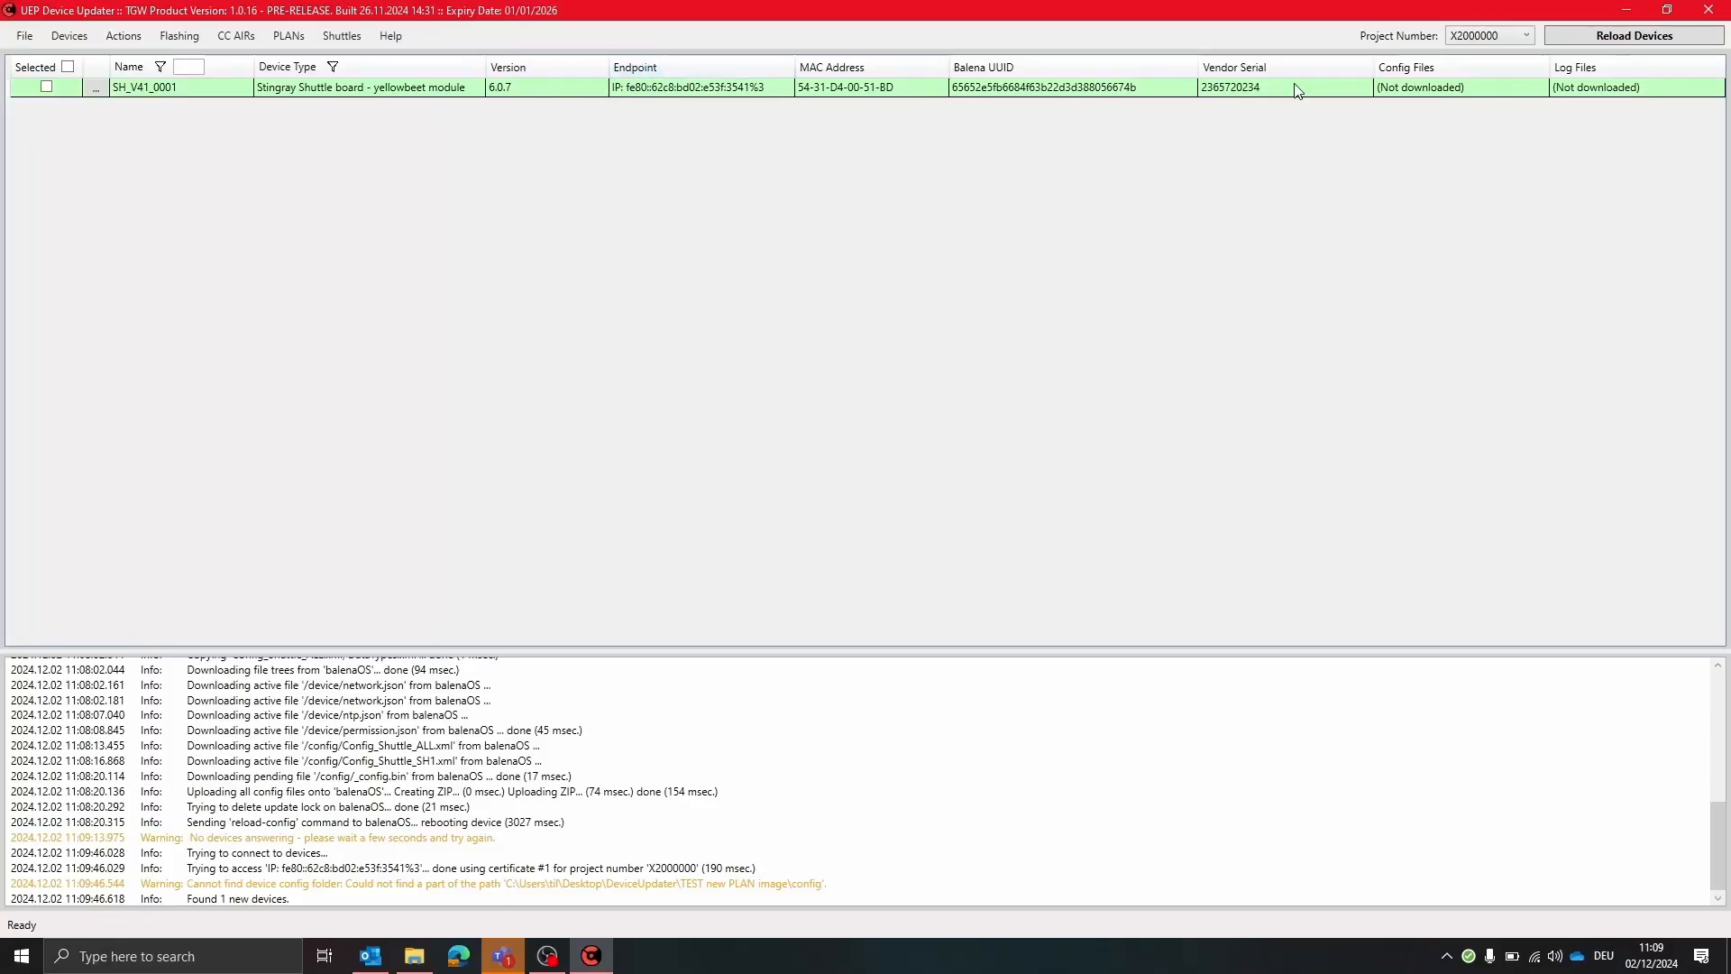
Download the shuttle's config files into the config folder under TEST new PLAN image
click(79, 41)
mouse_move(121, 39)
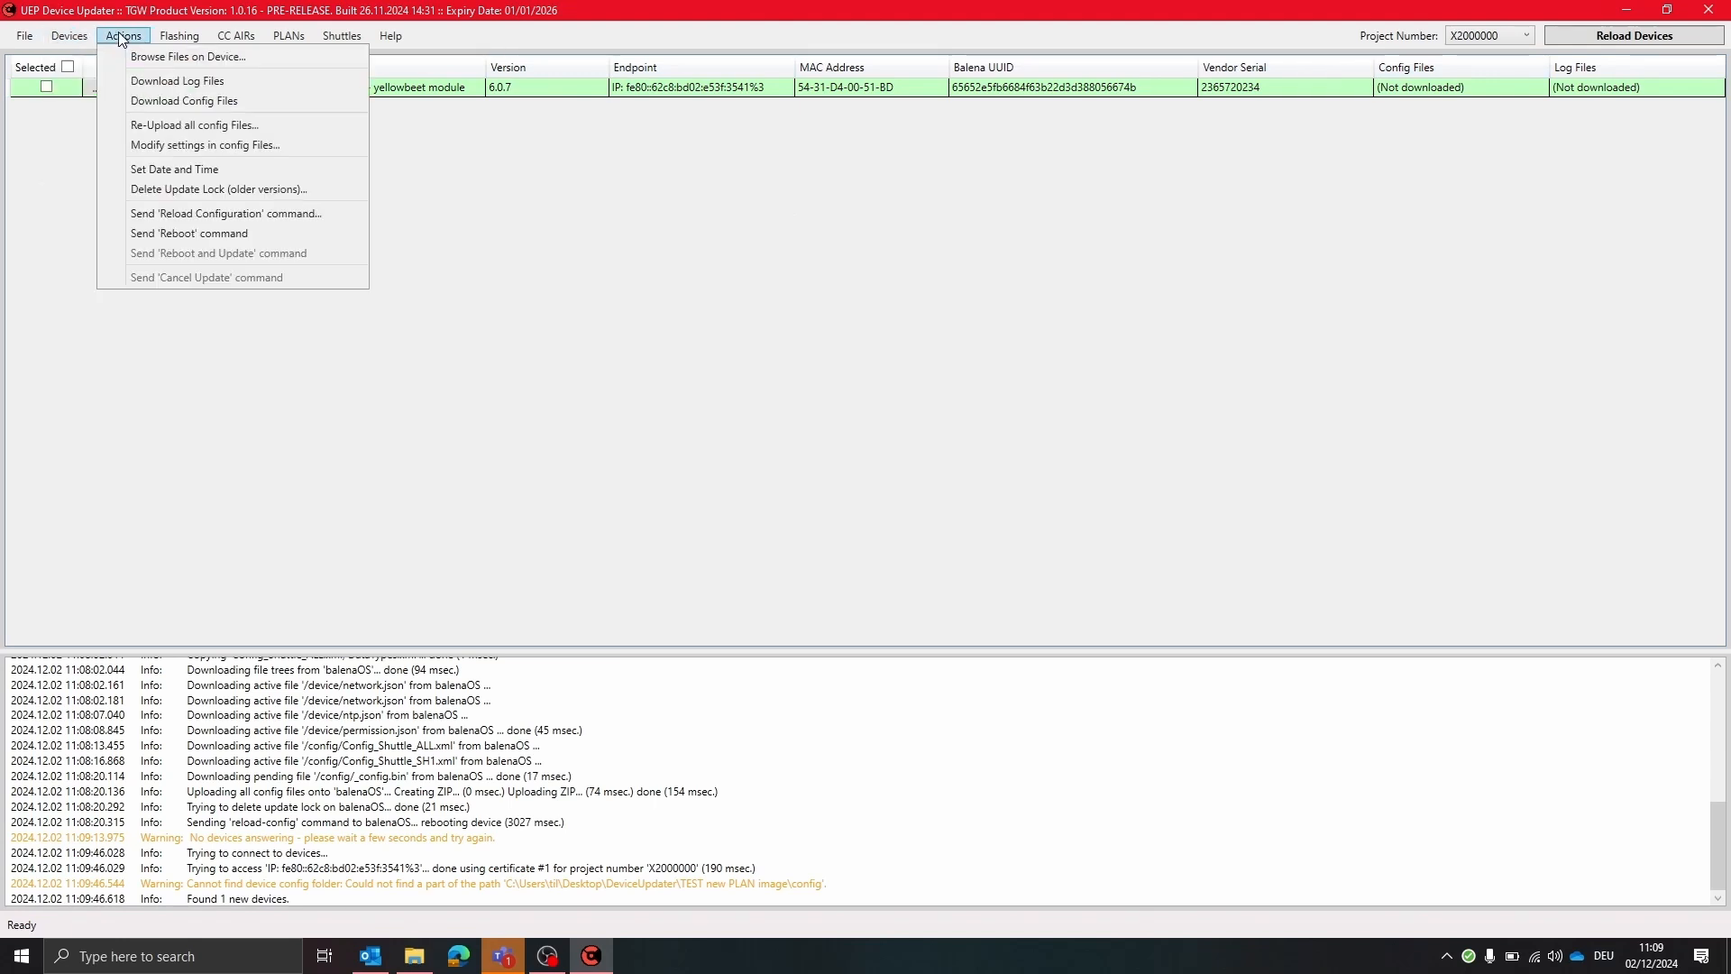
click(242, 101)
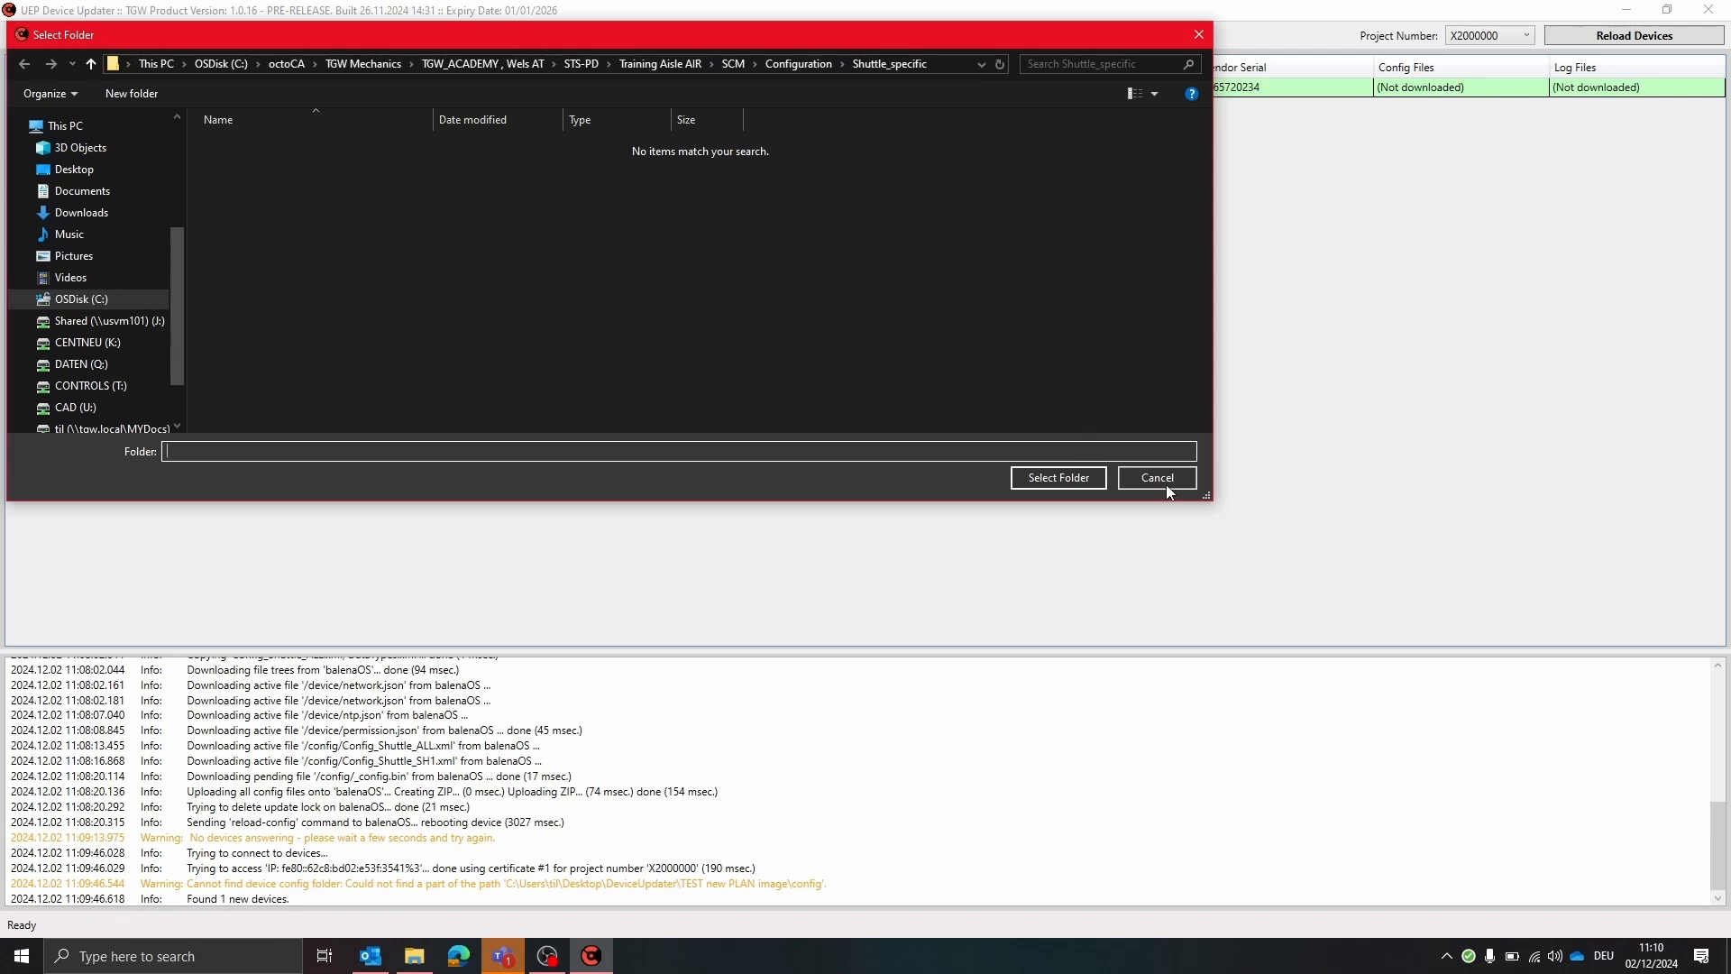
scroll(175, 144, up, 5)
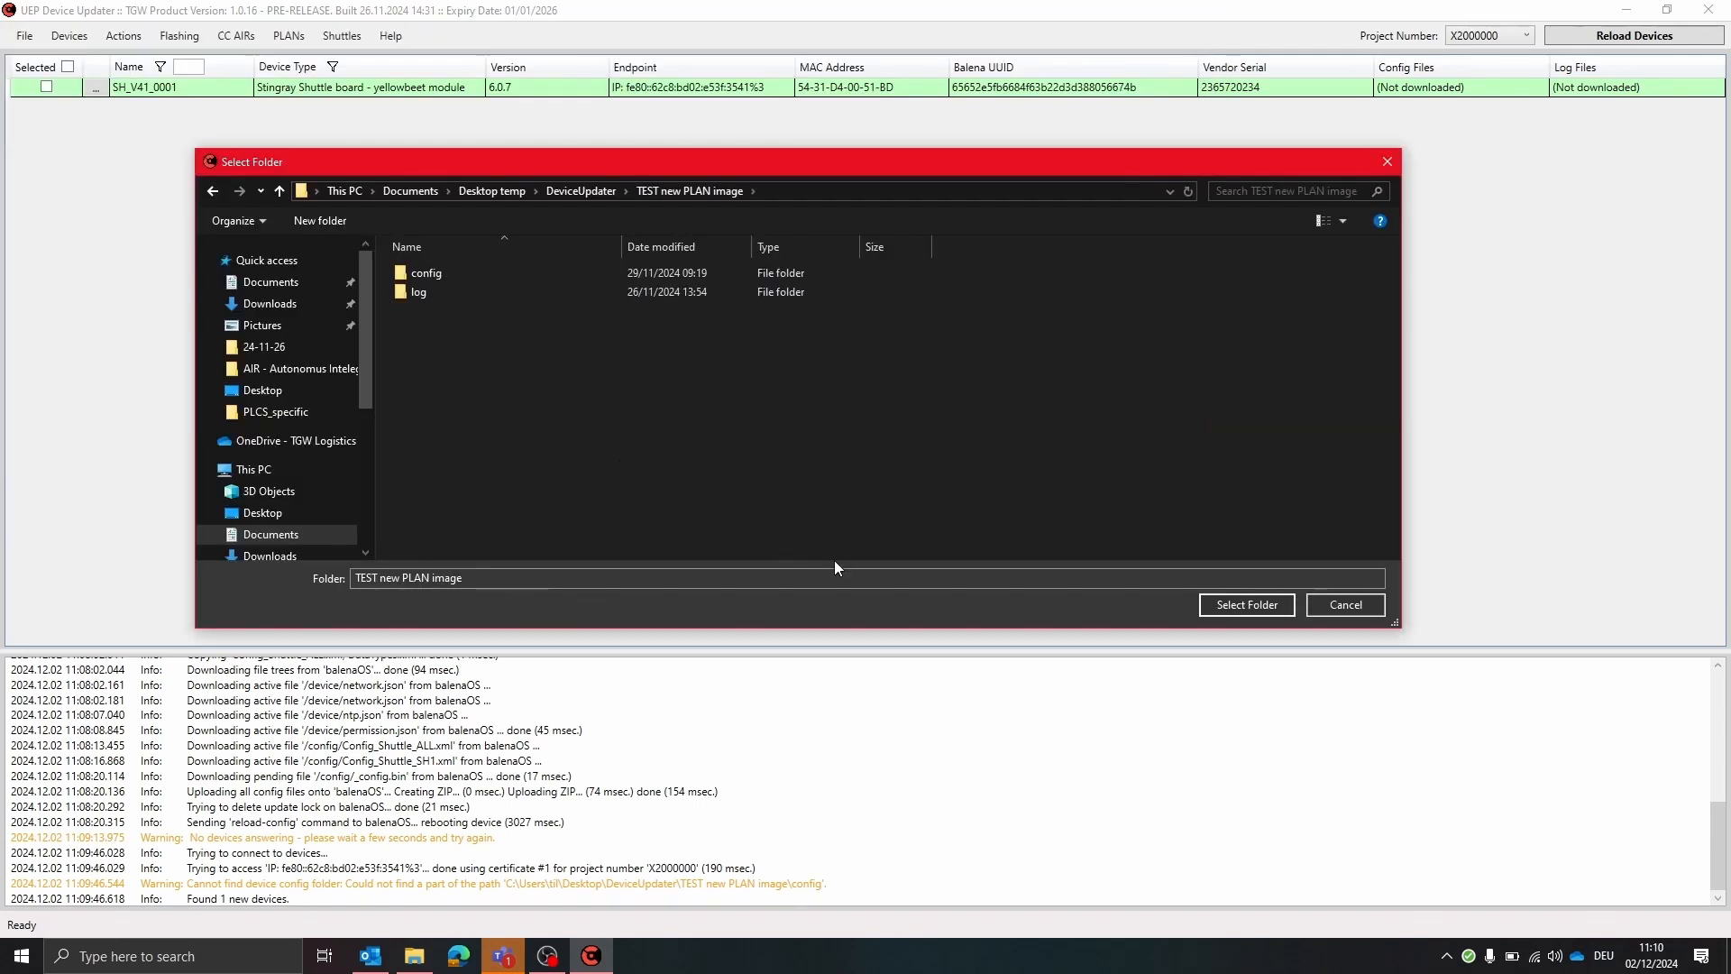
click(468, 273)
click(1233, 610)
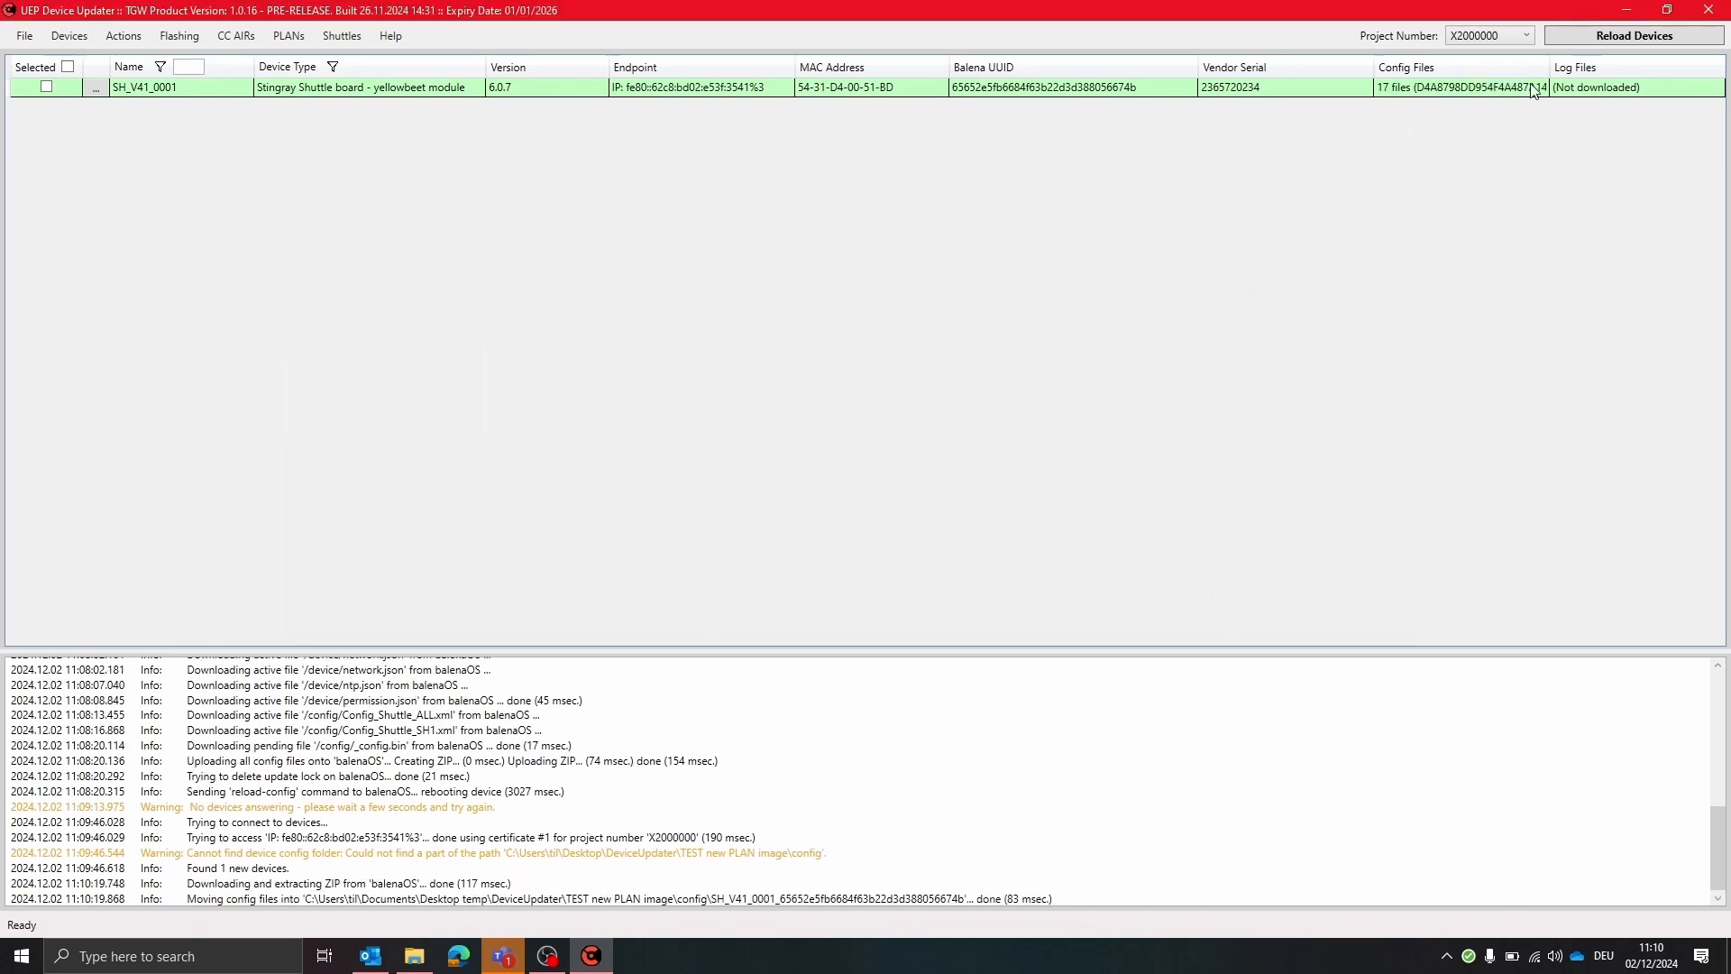
Widen the Config Files column in the device list
drag(1550, 88, 1589, 83)
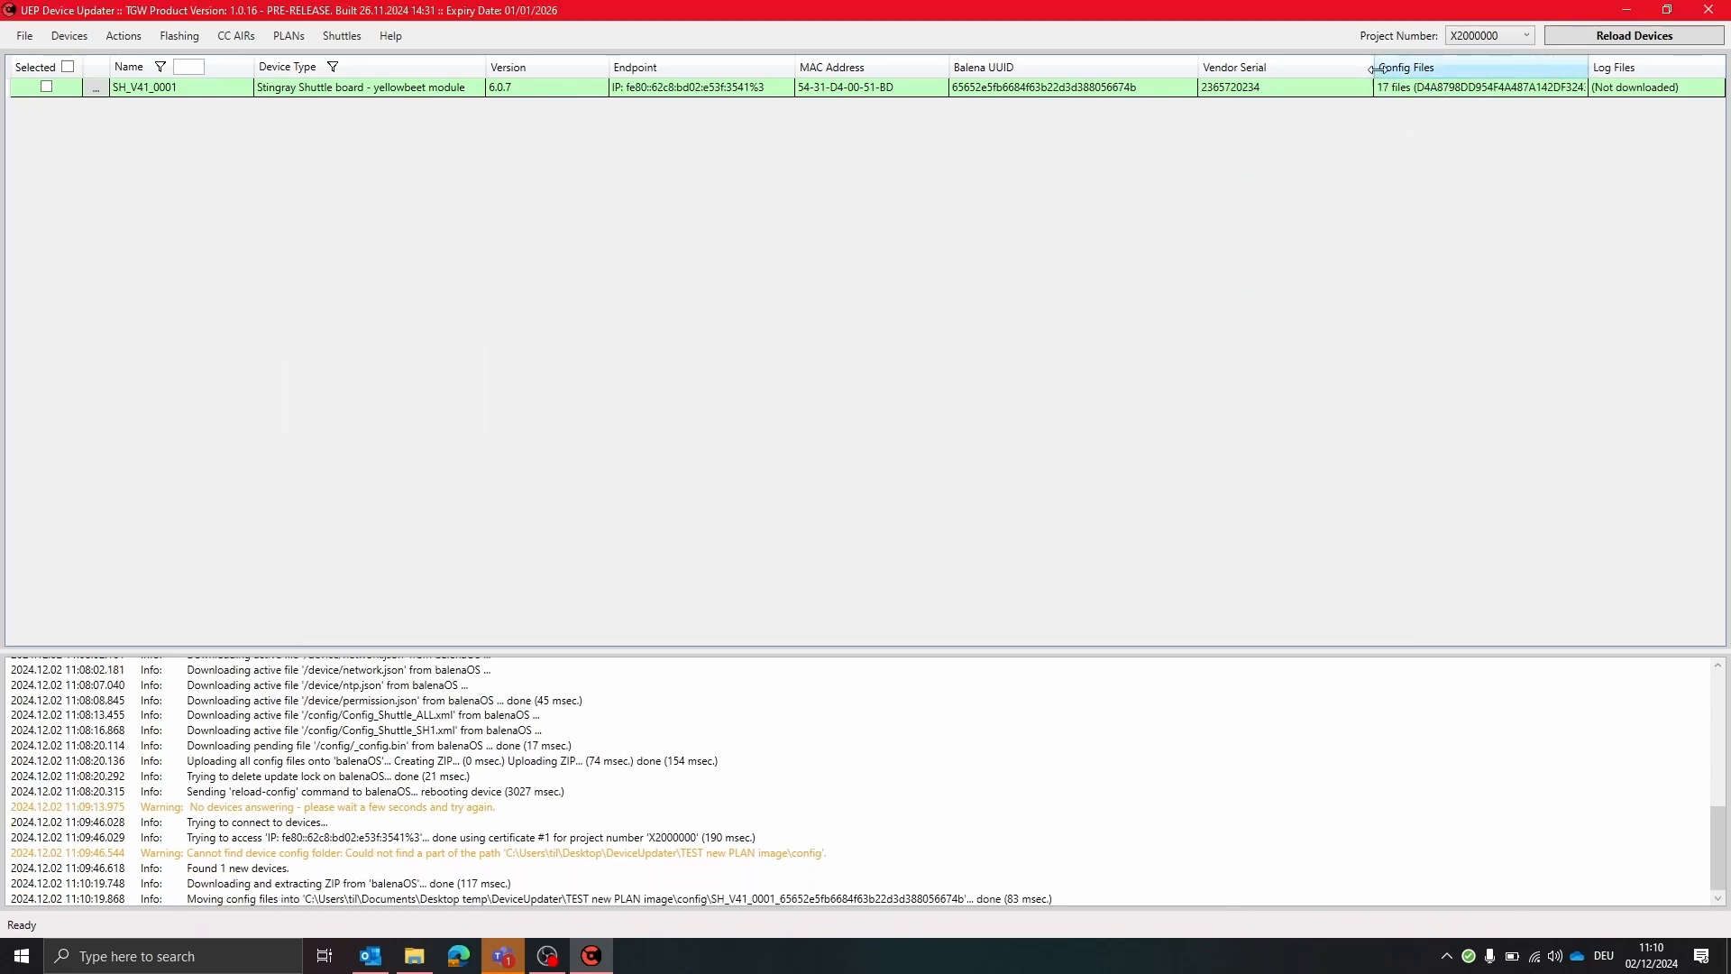
drag(1377, 70, 1299, 69)
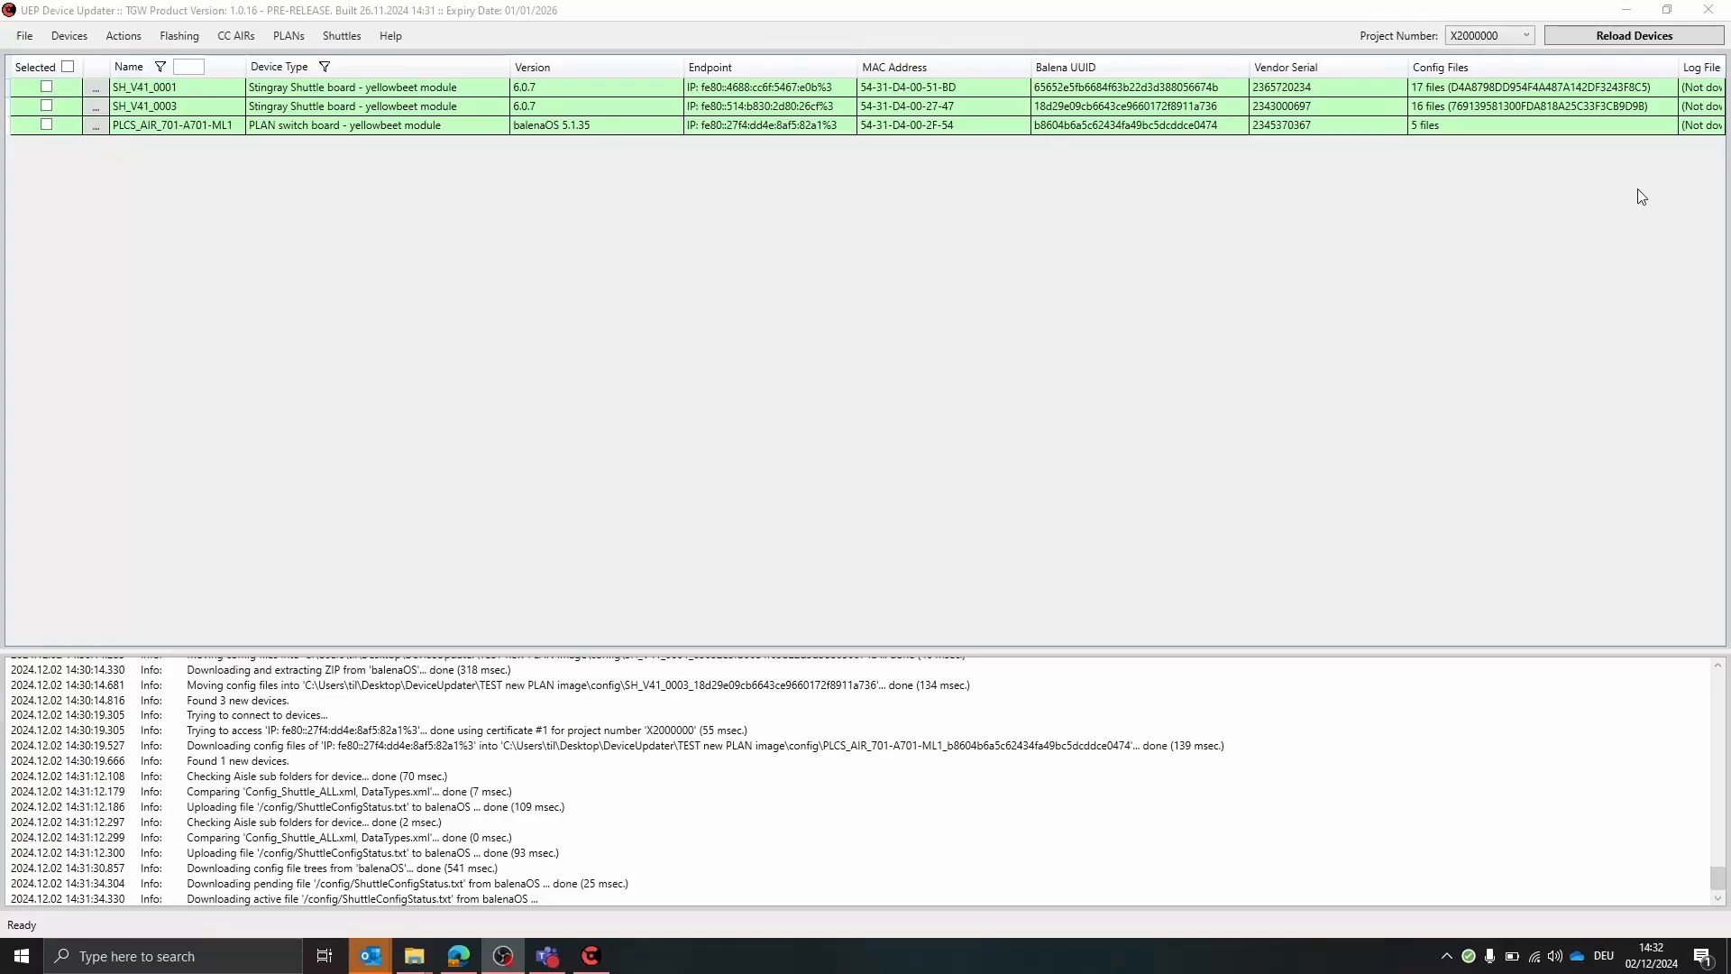
click(1637, 15)
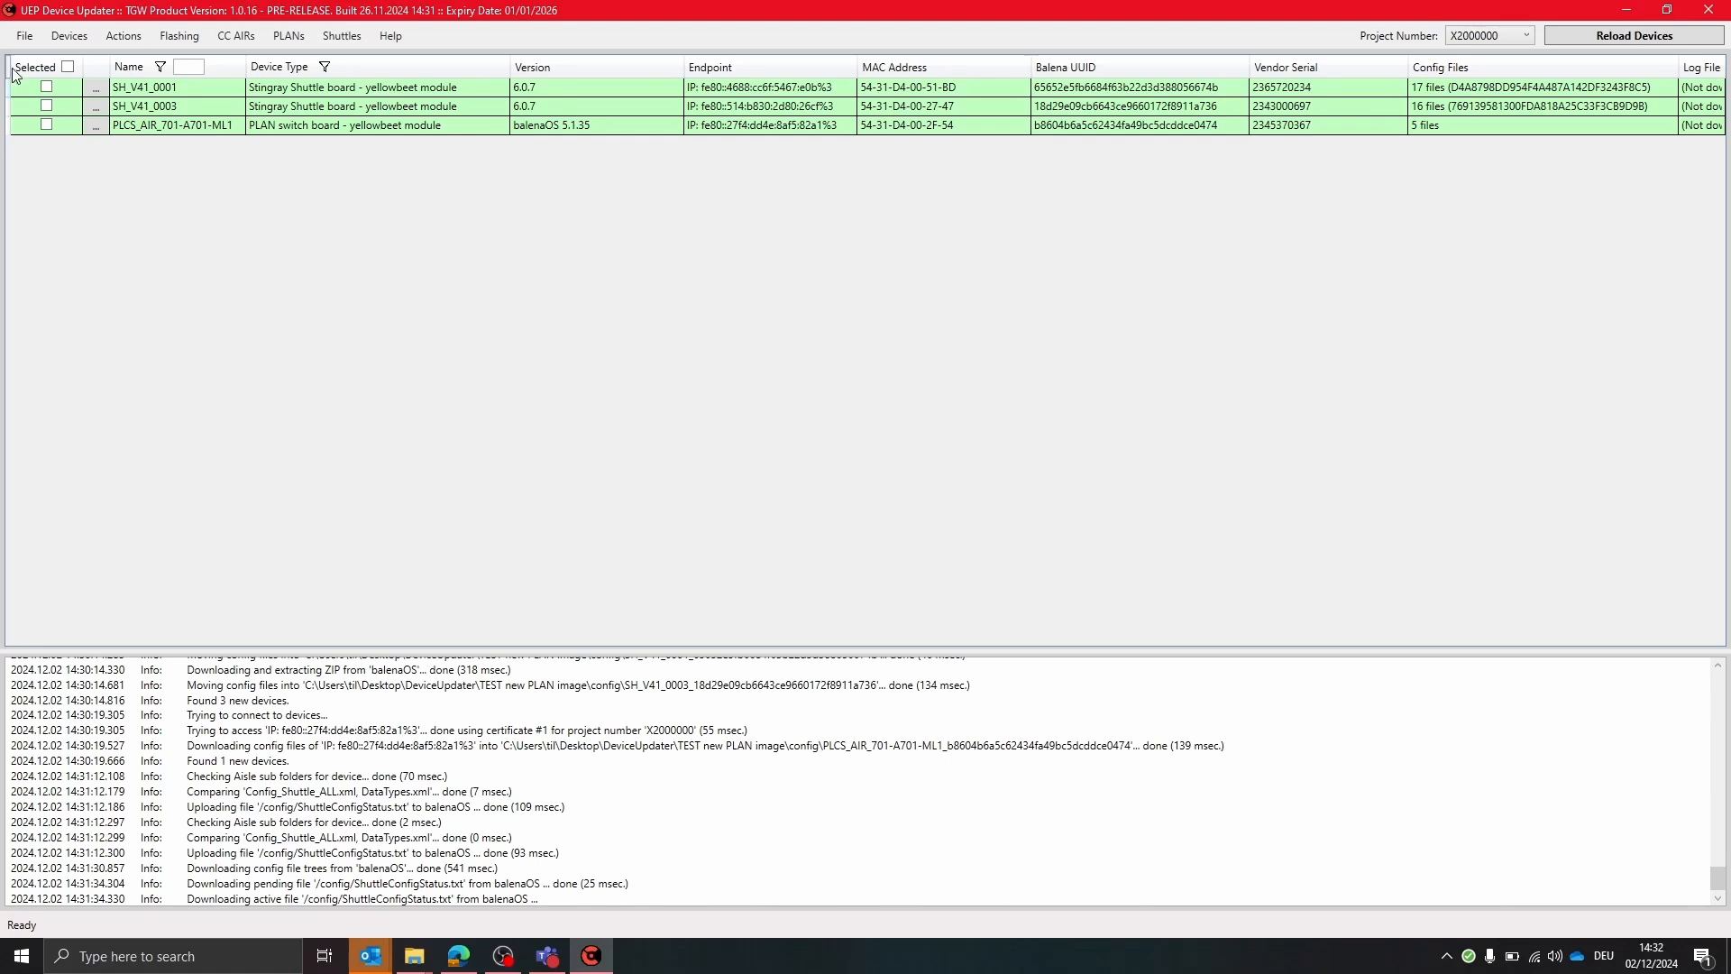
Select both Stingray shuttles and update their XML config files from the local SCM folder
click(45, 86)
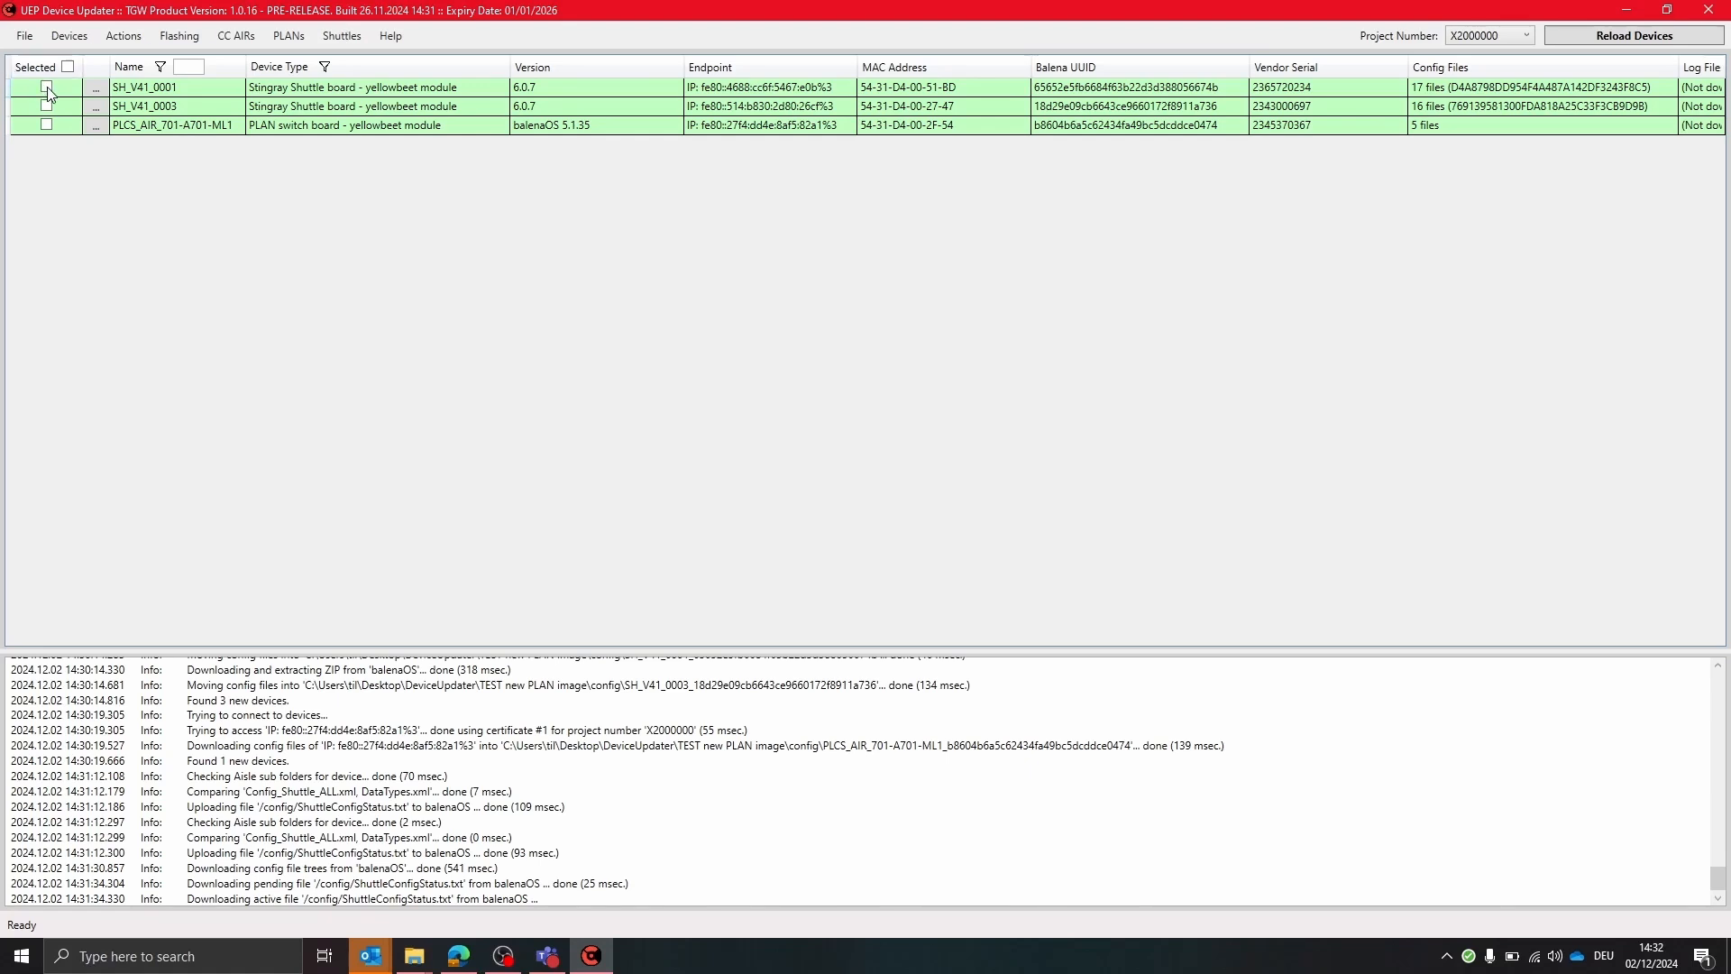
click(341, 36)
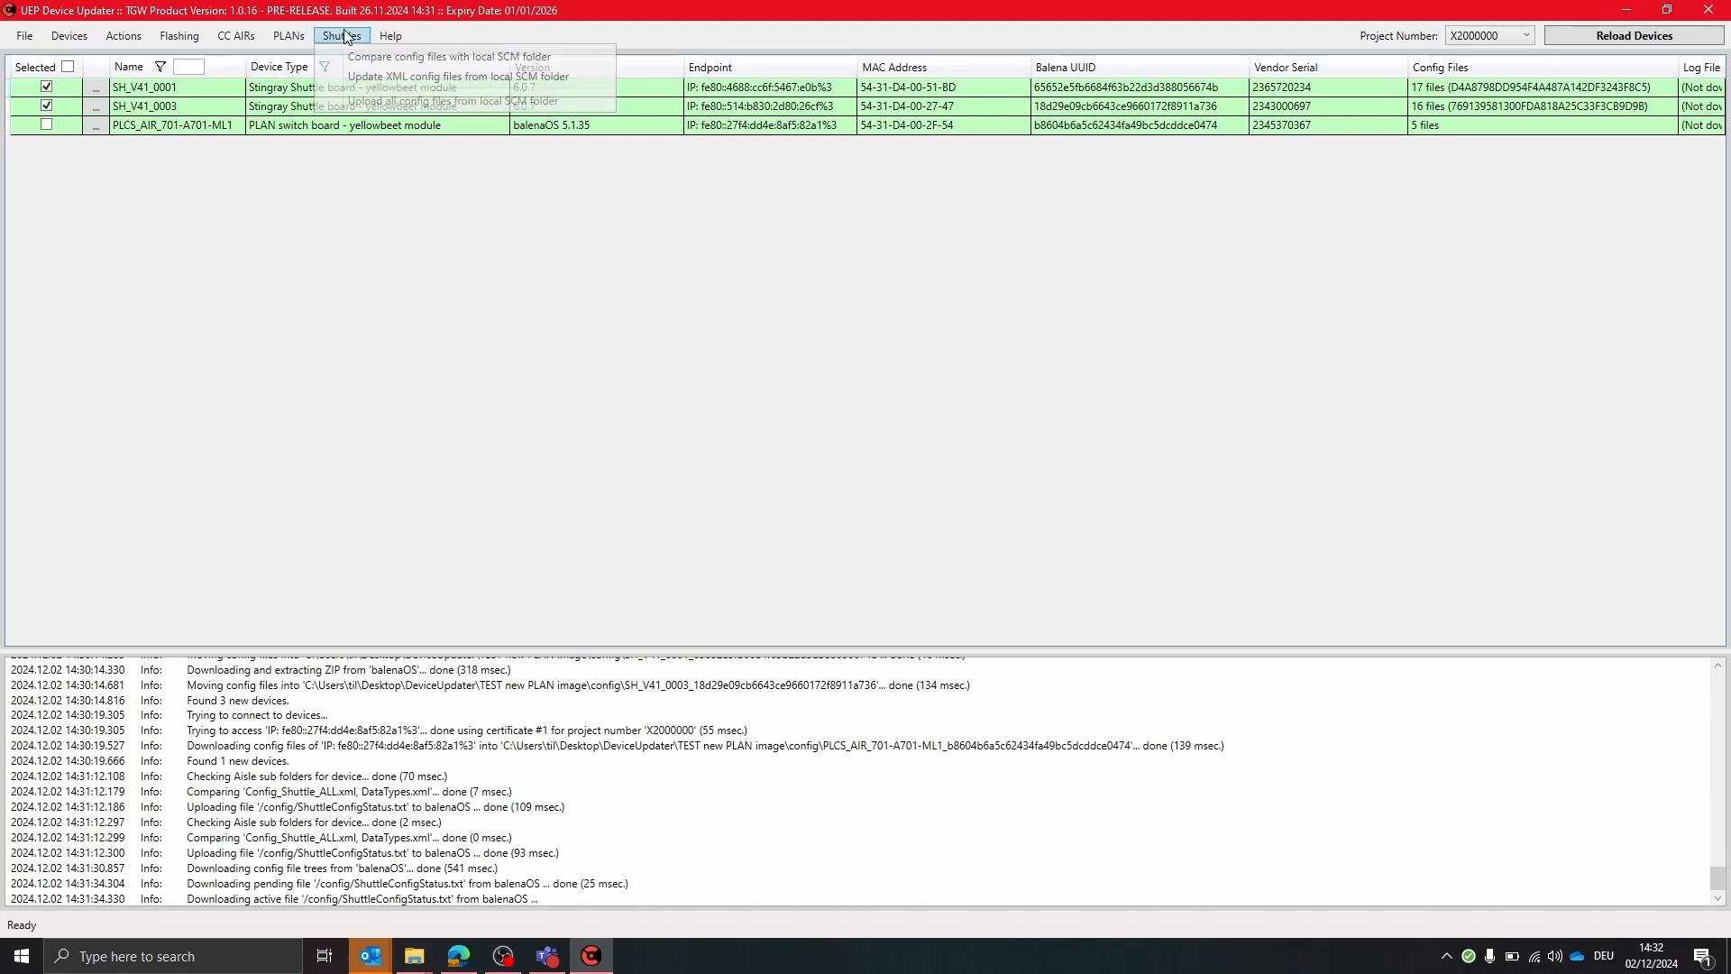
click(424, 78)
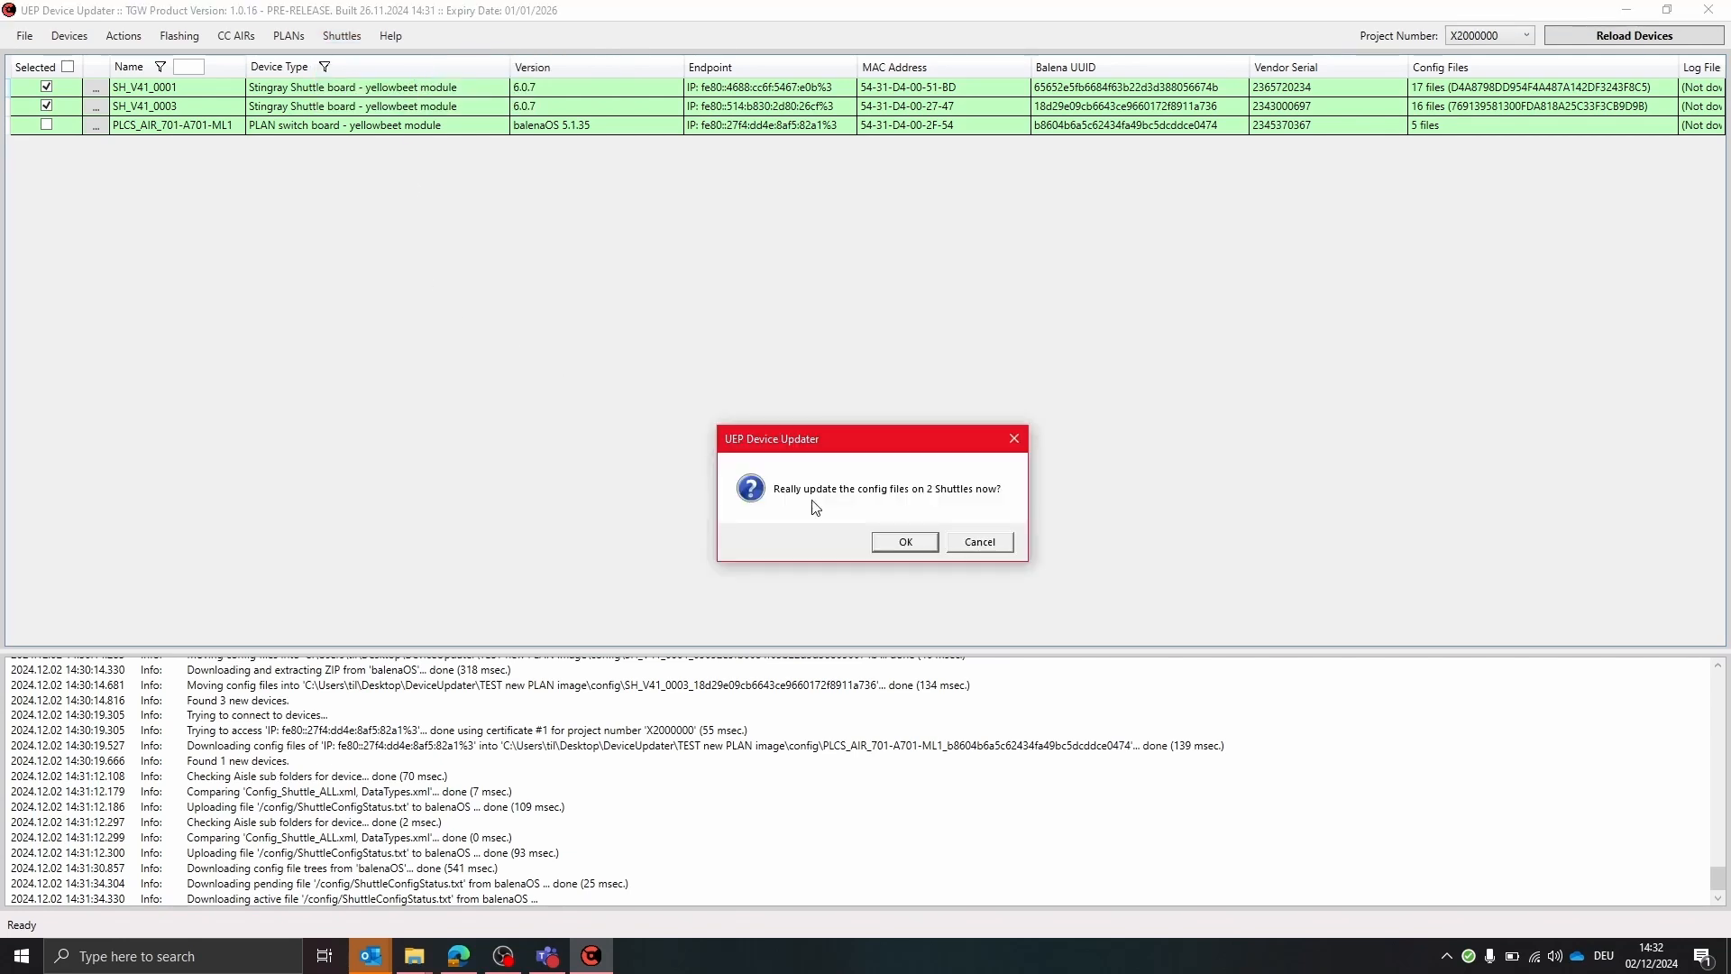
click(903, 543)
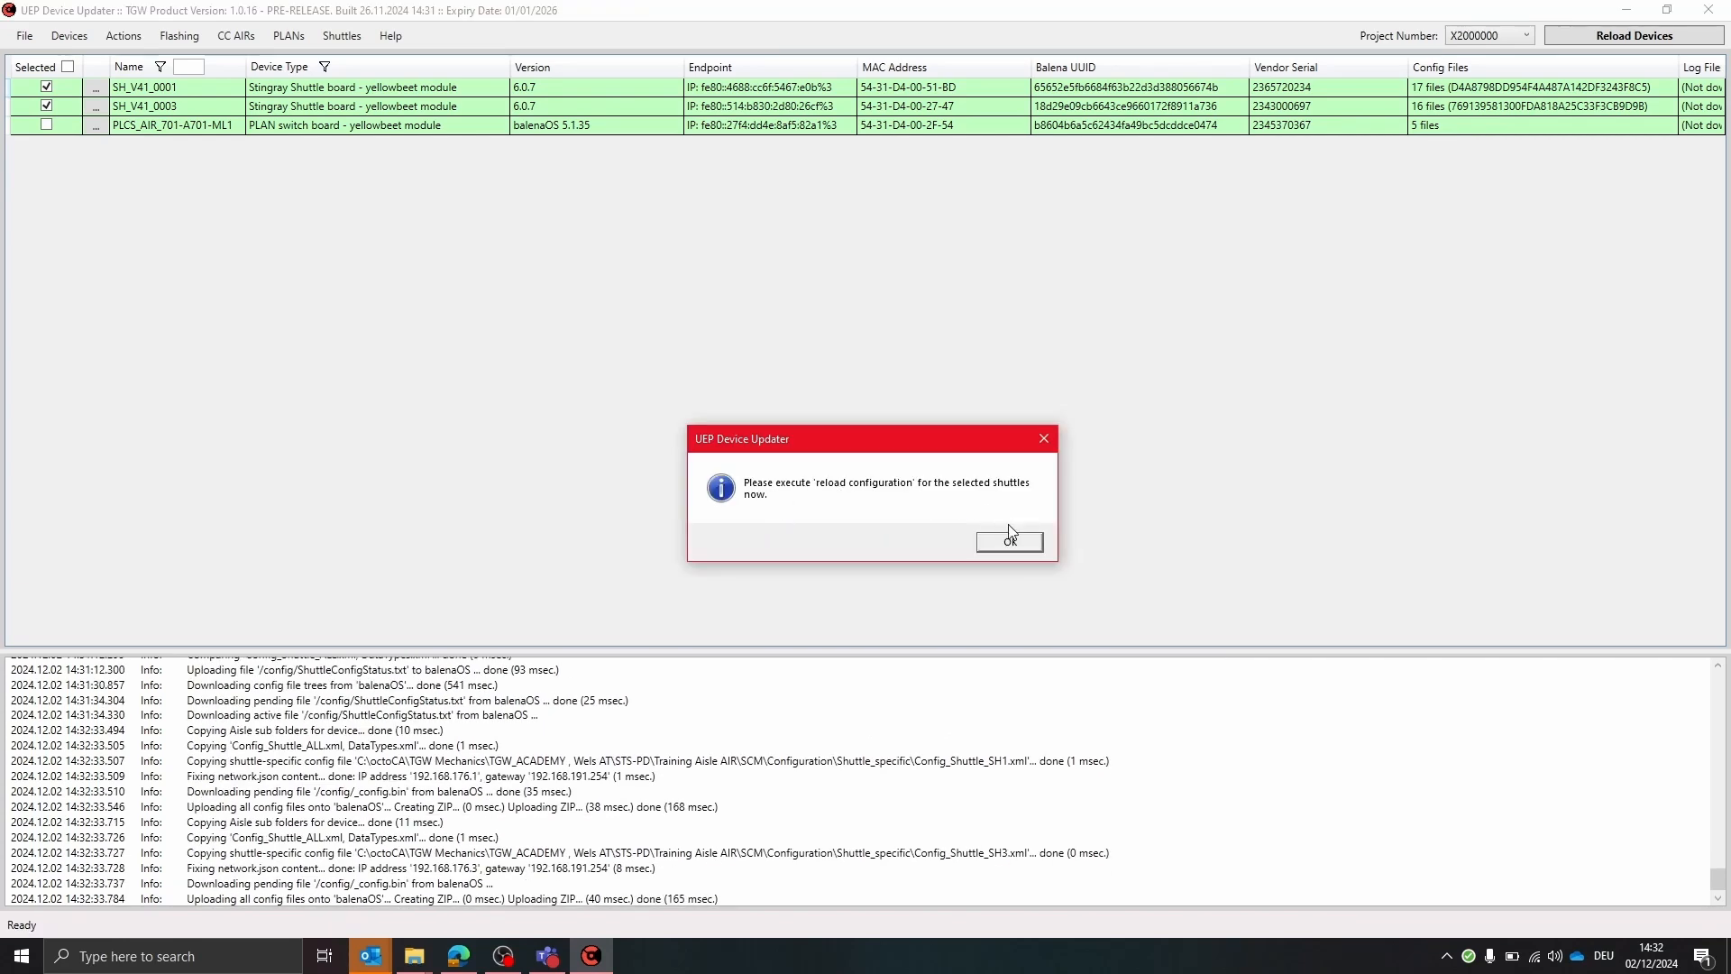
click(993, 543)
Delete the update lock on the selected shuttles
click(124, 36)
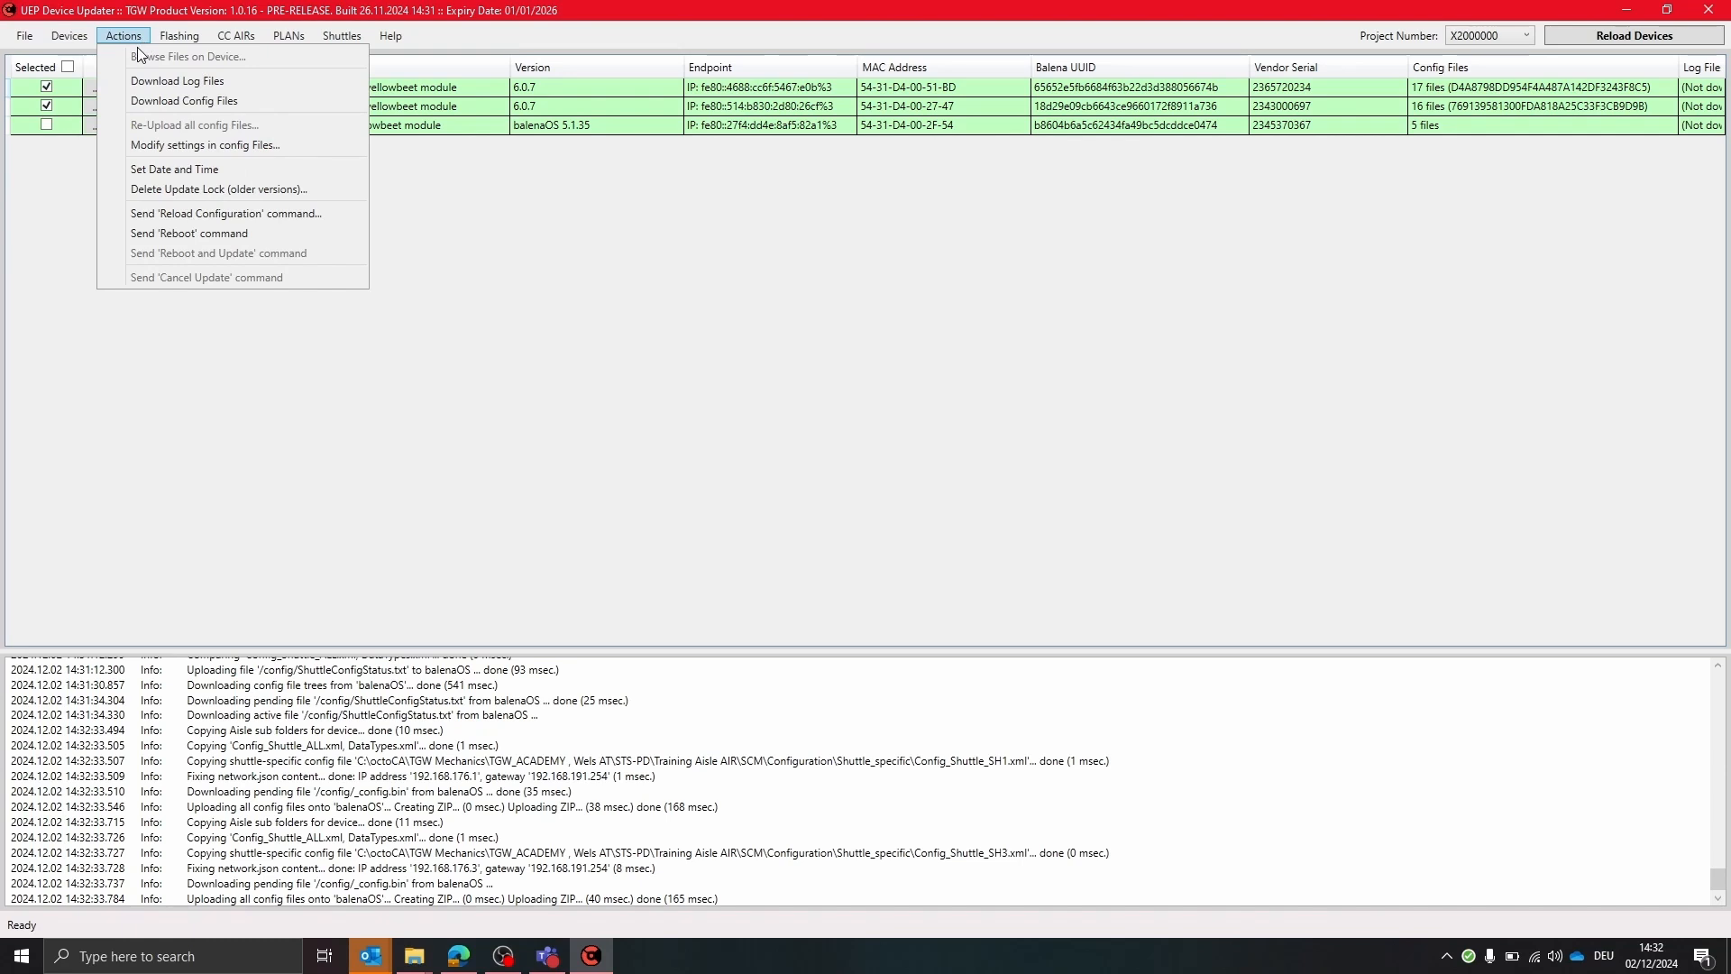
click(333, 189)
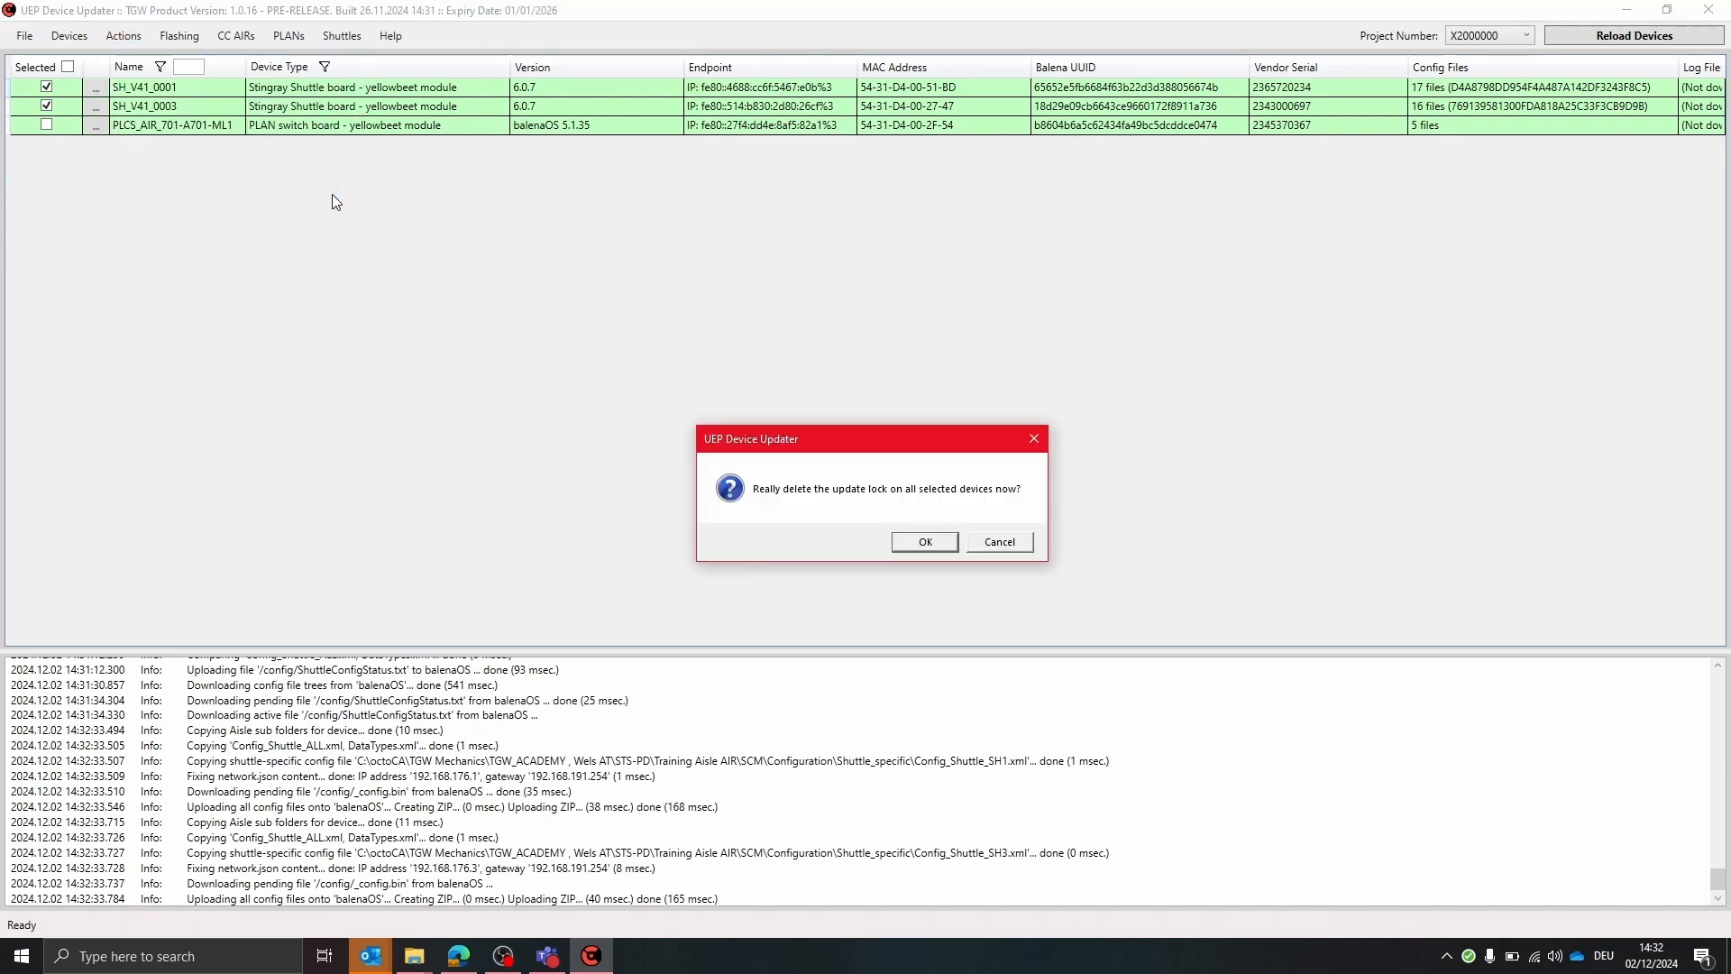
click(906, 547)
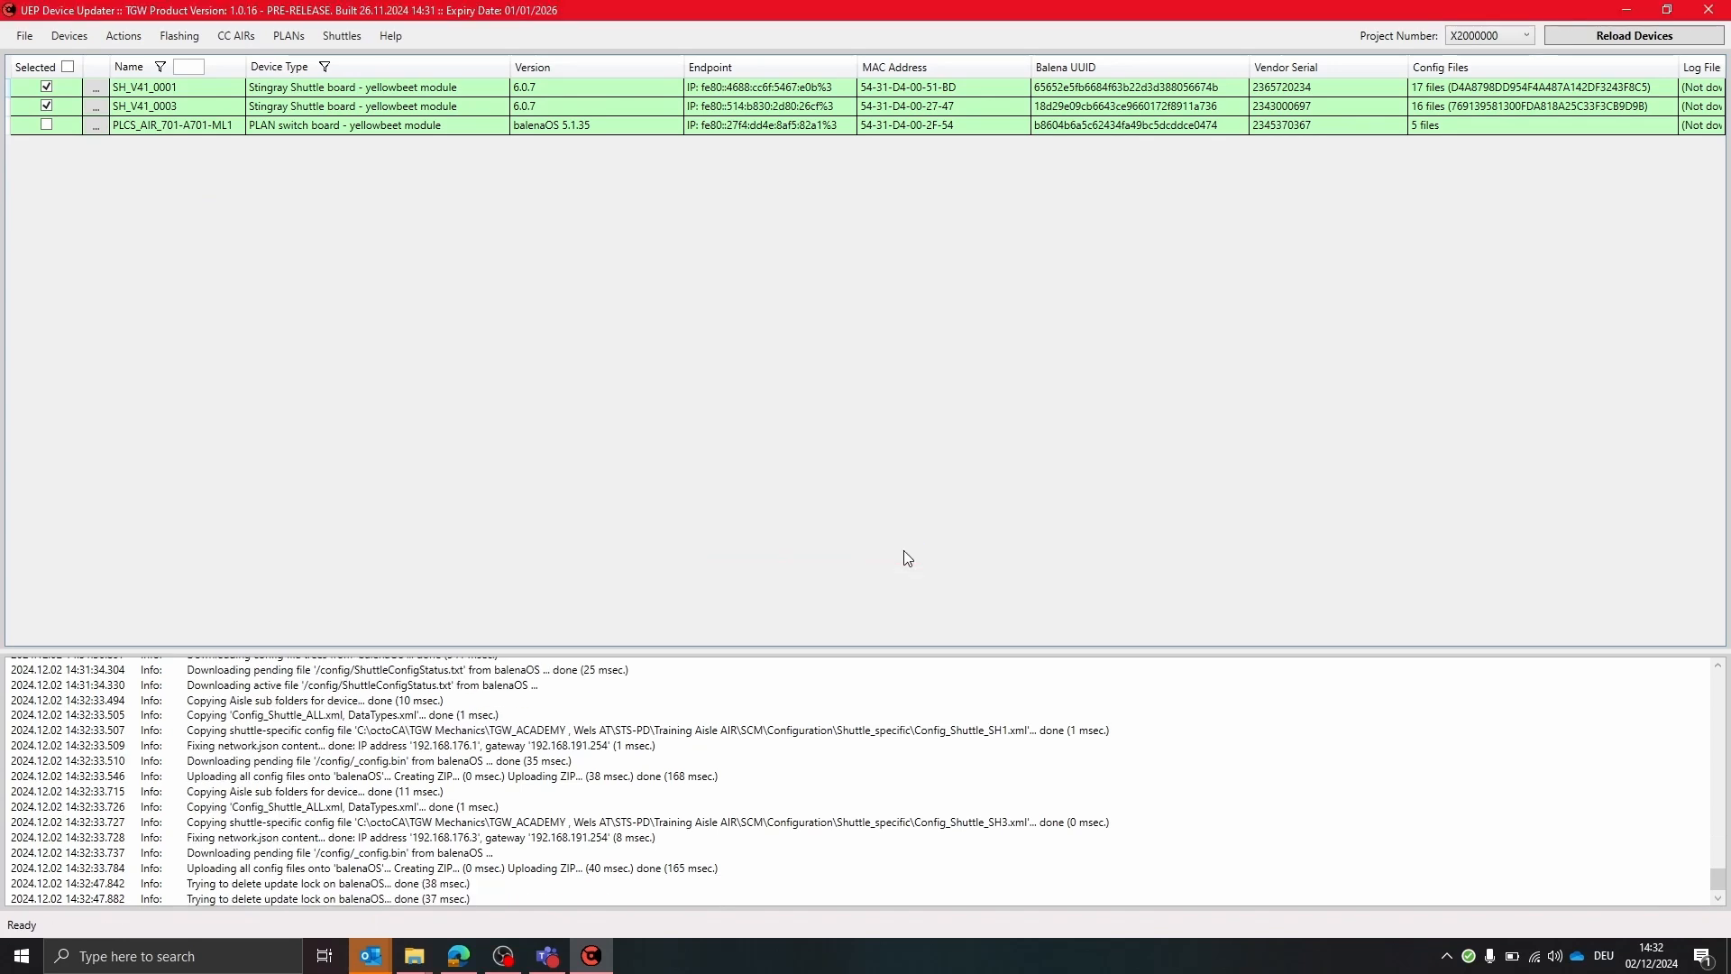
Send the Reload Configuration command to the selected shuttles
click(114, 36)
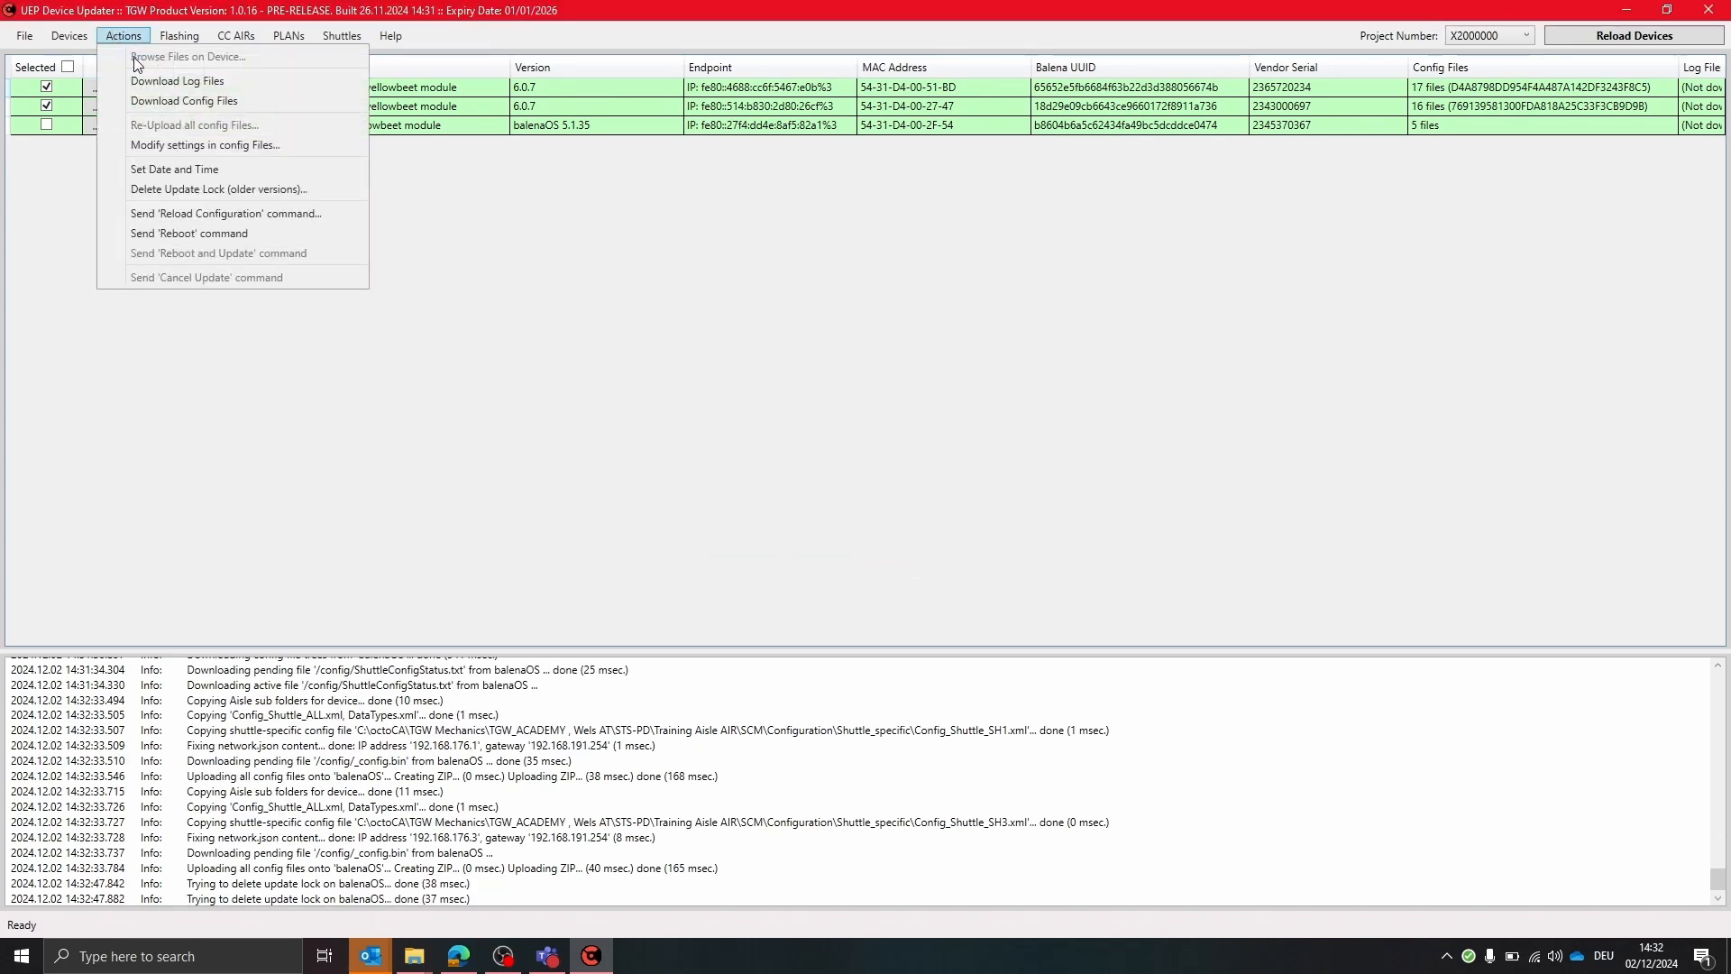
click(331, 219)
click(909, 544)
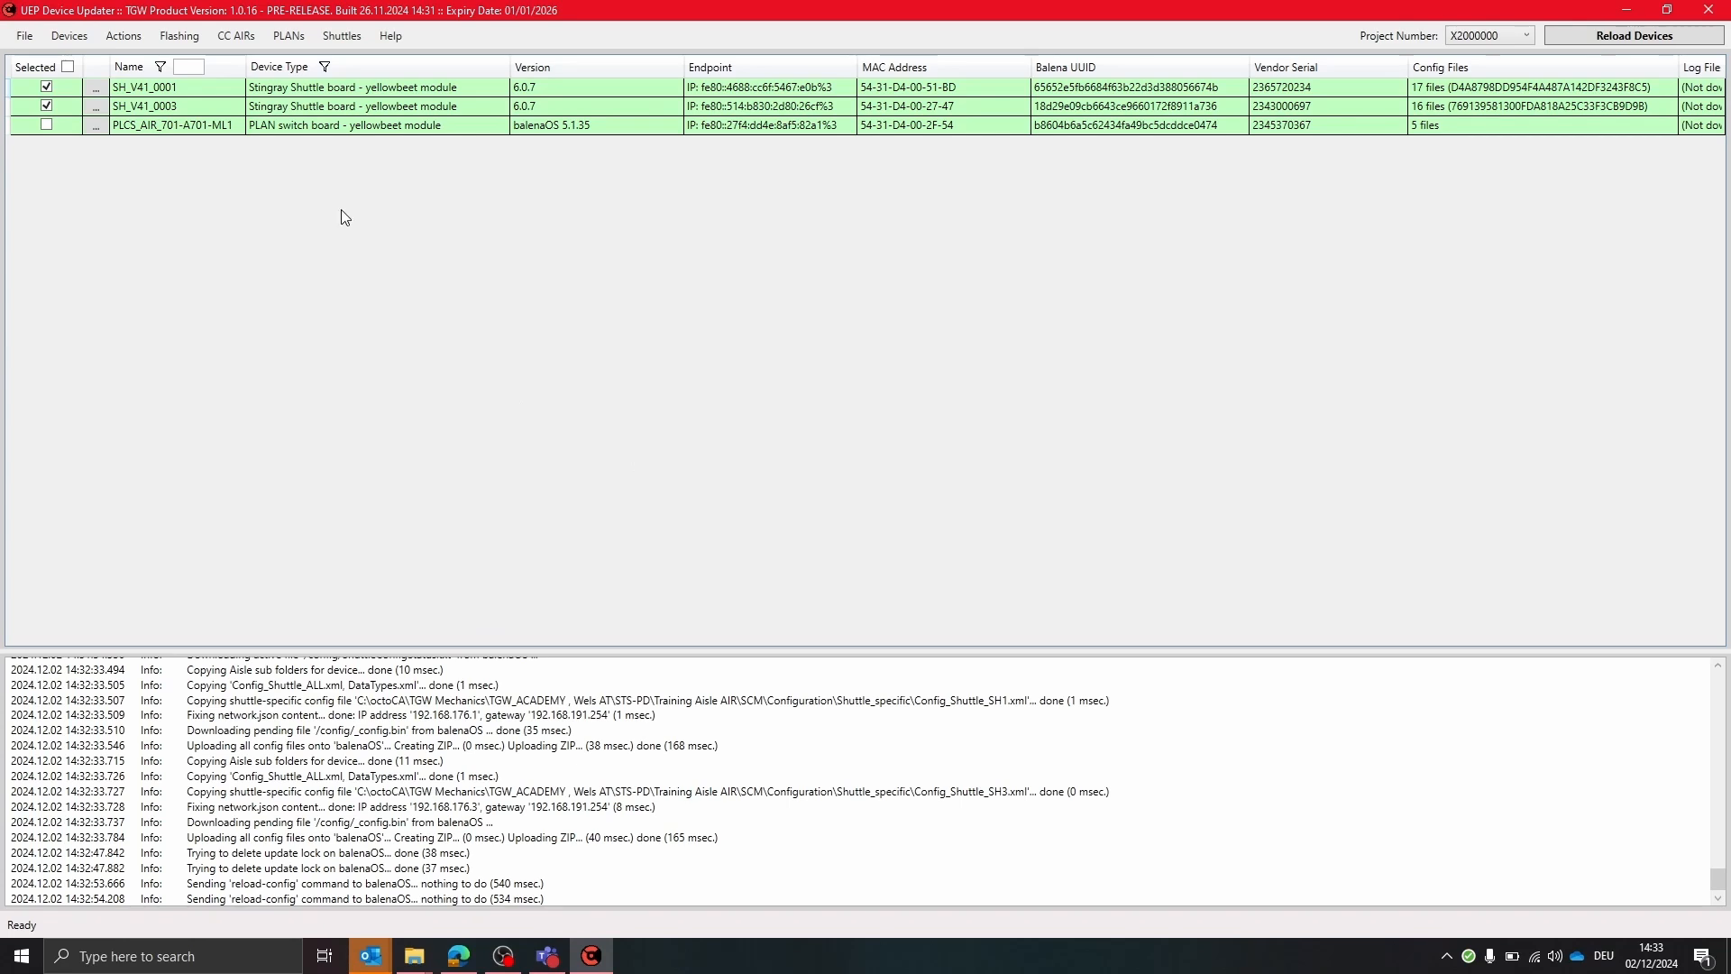
Compare the selected shuttles' config files with the local SCM folder
click(340, 40)
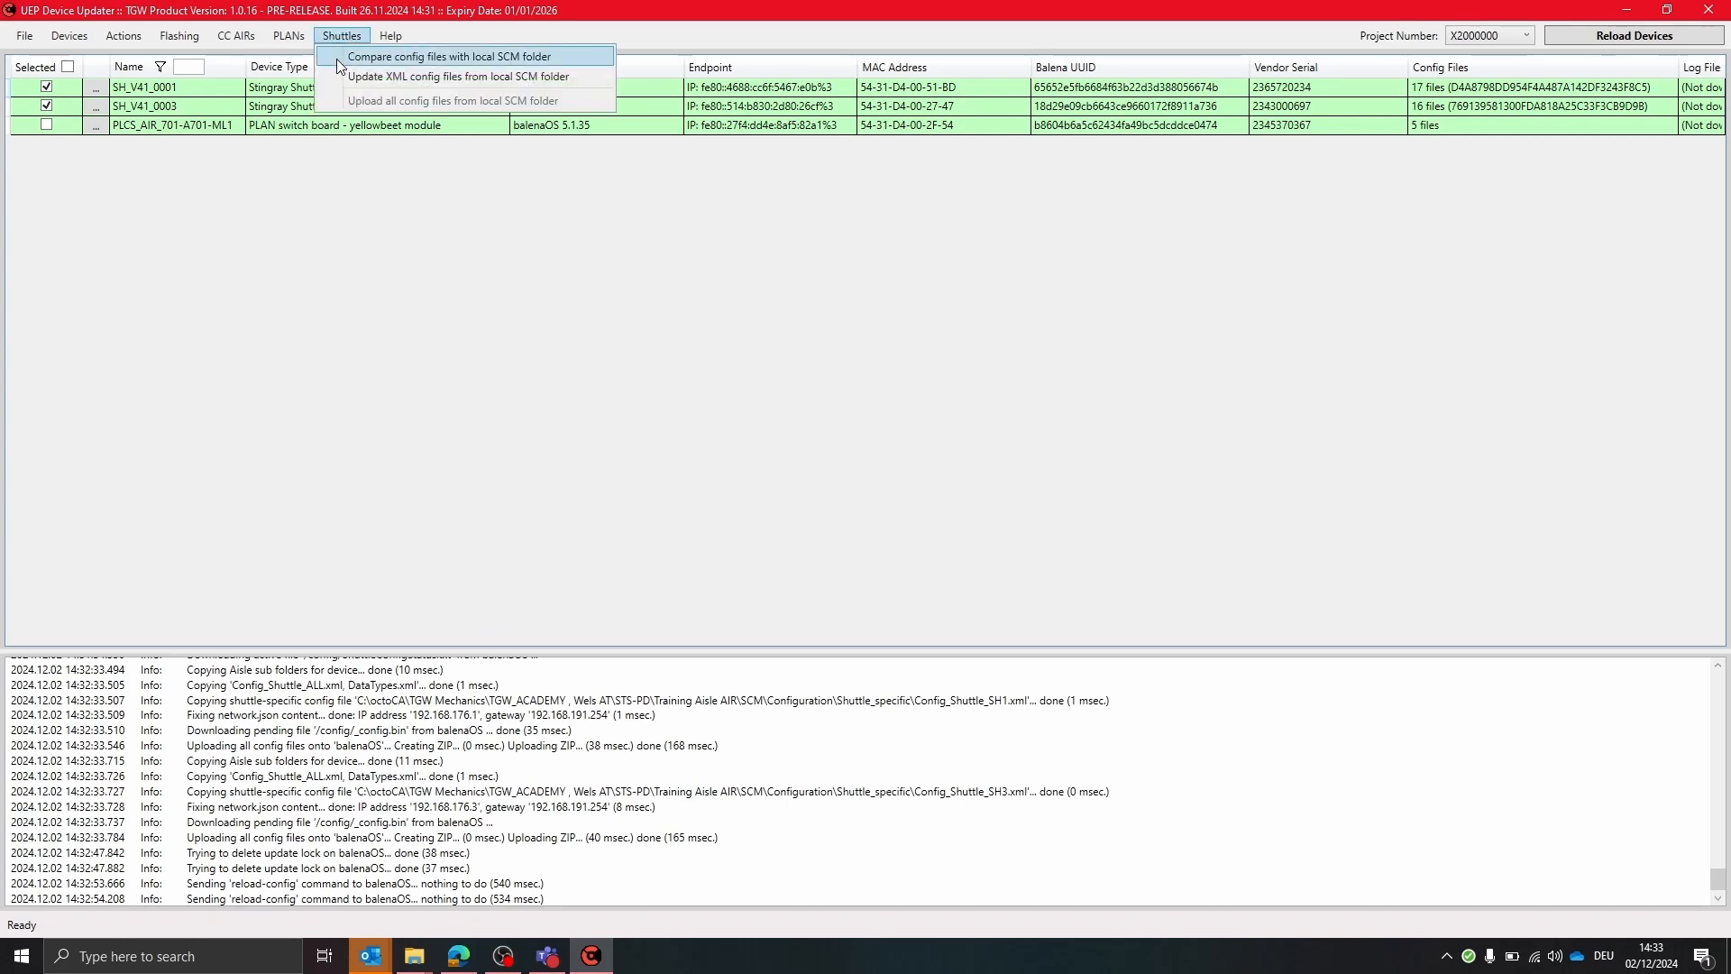
click(338, 60)
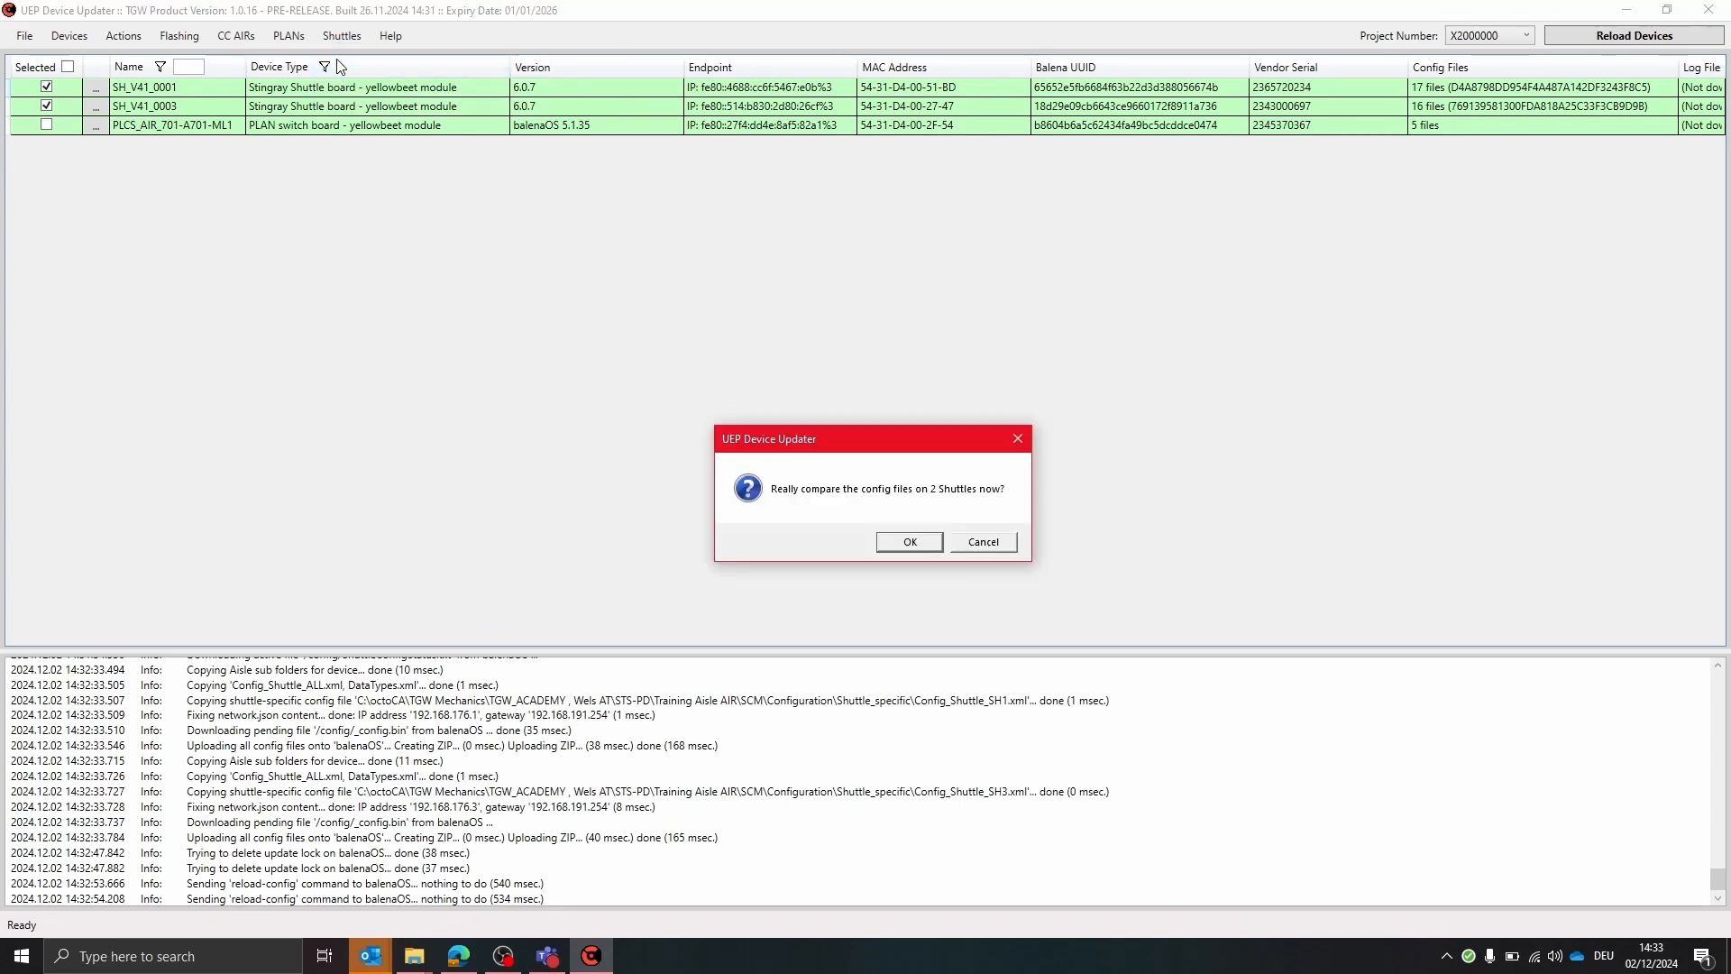
click(899, 543)
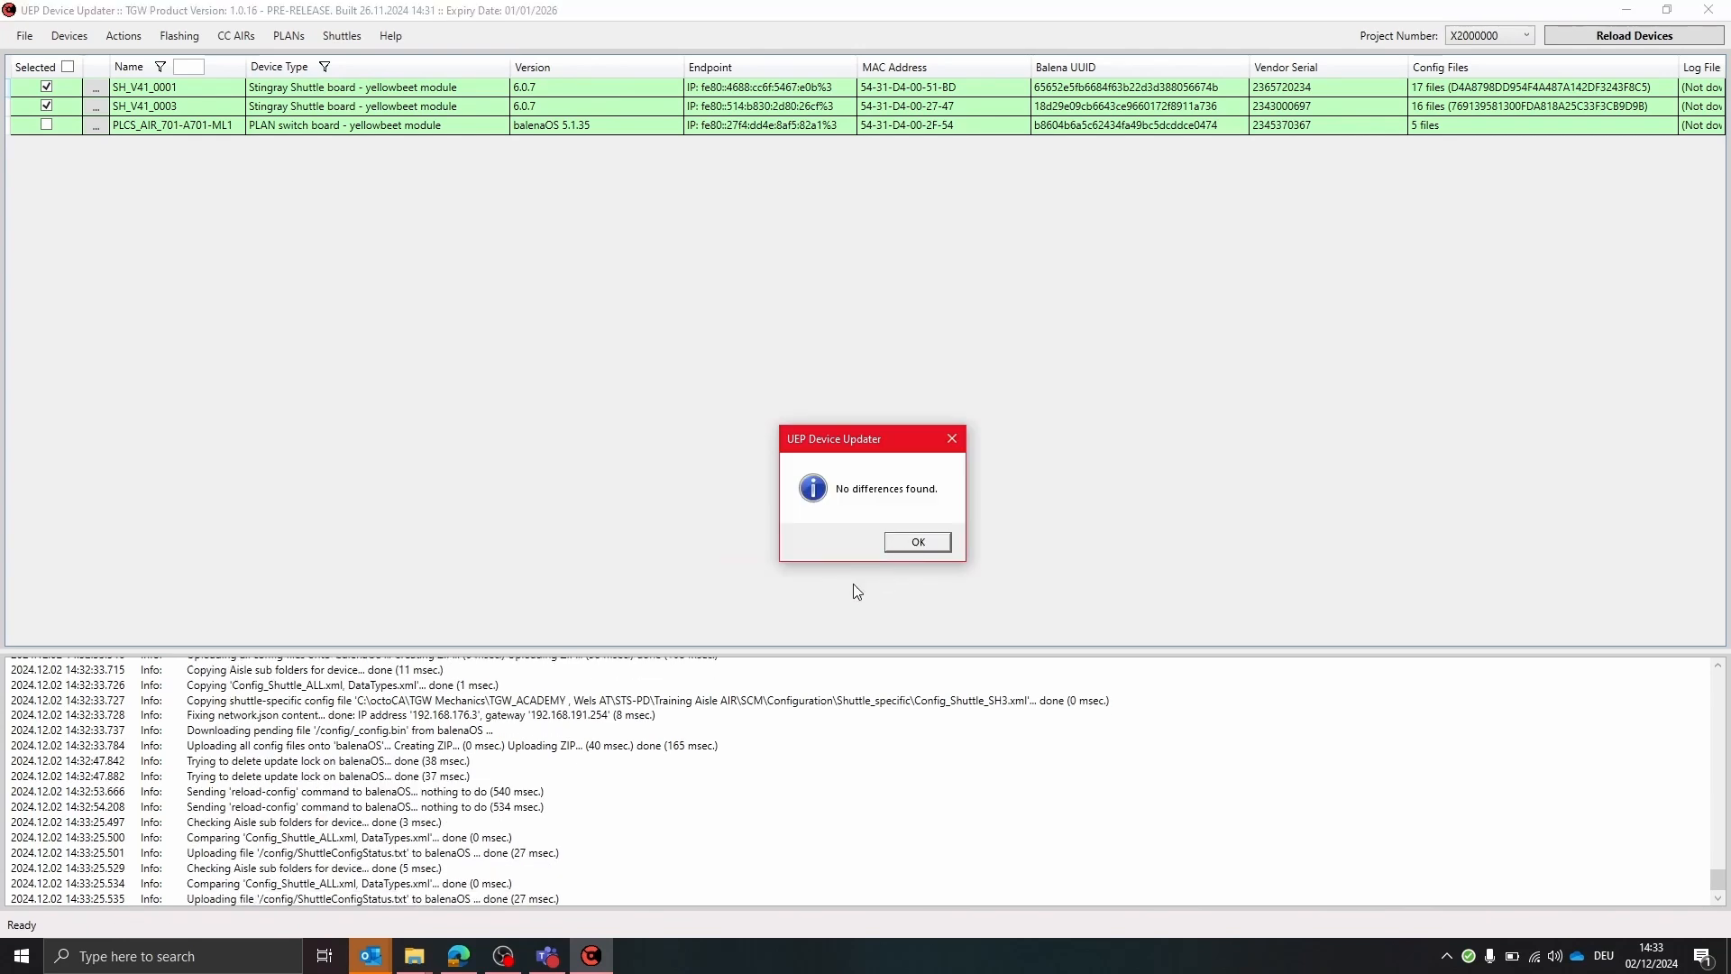
click(918, 544)
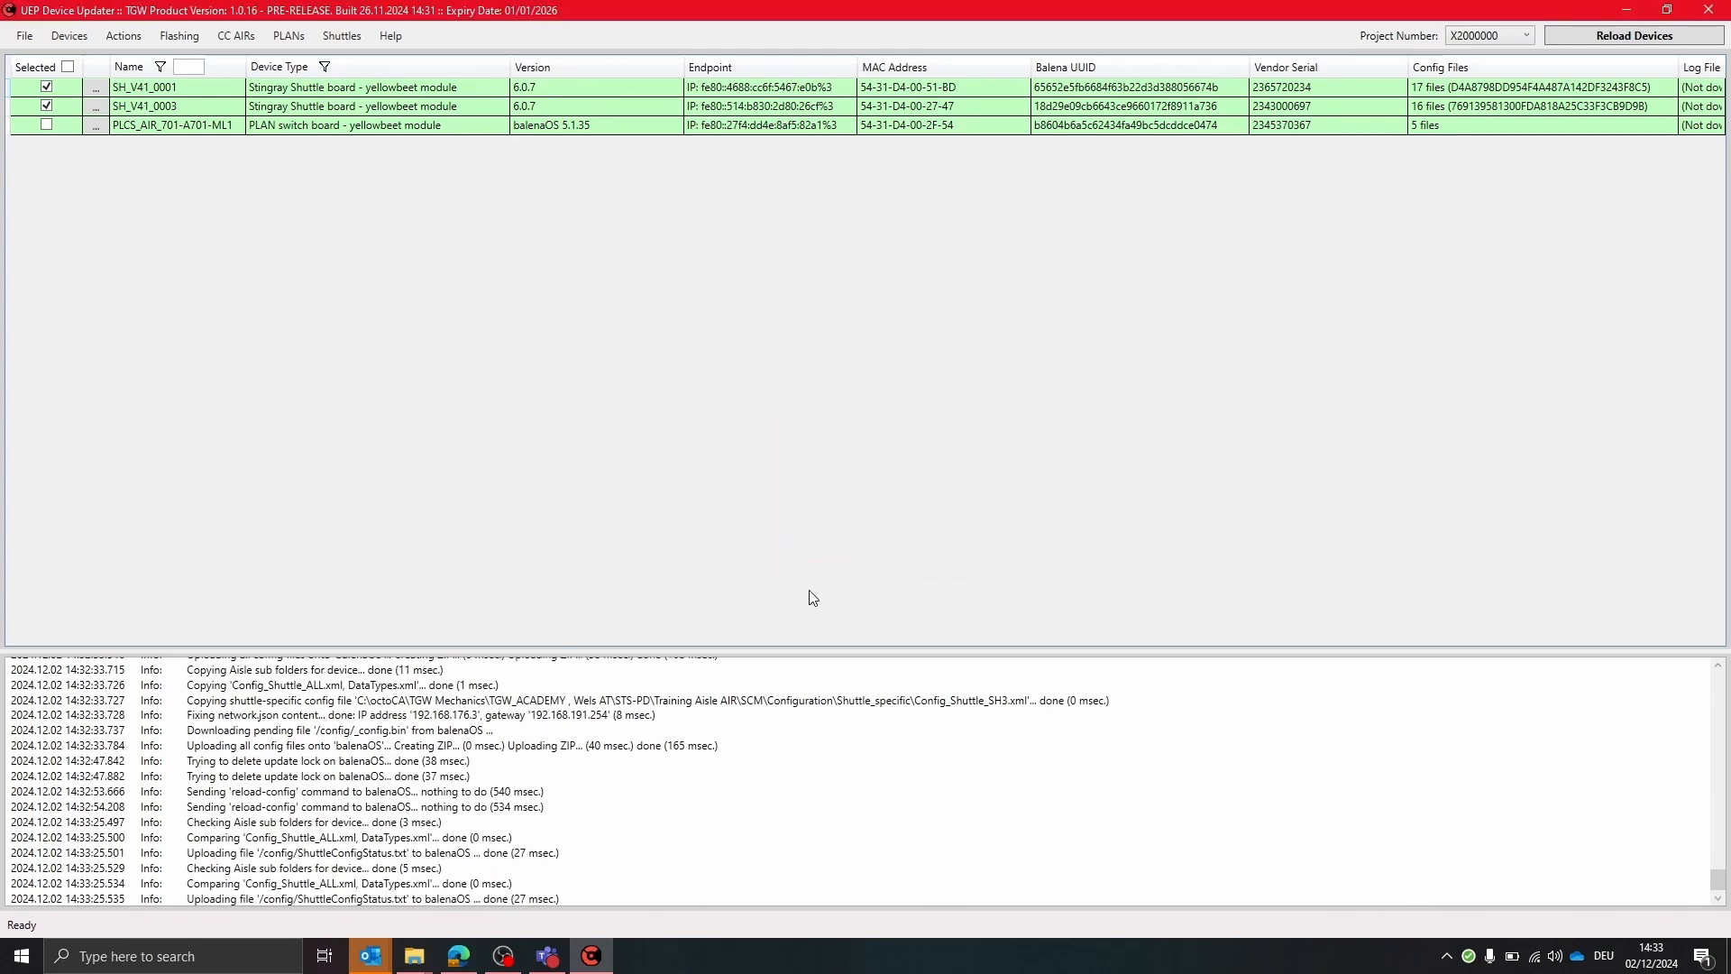
click(503, 956)
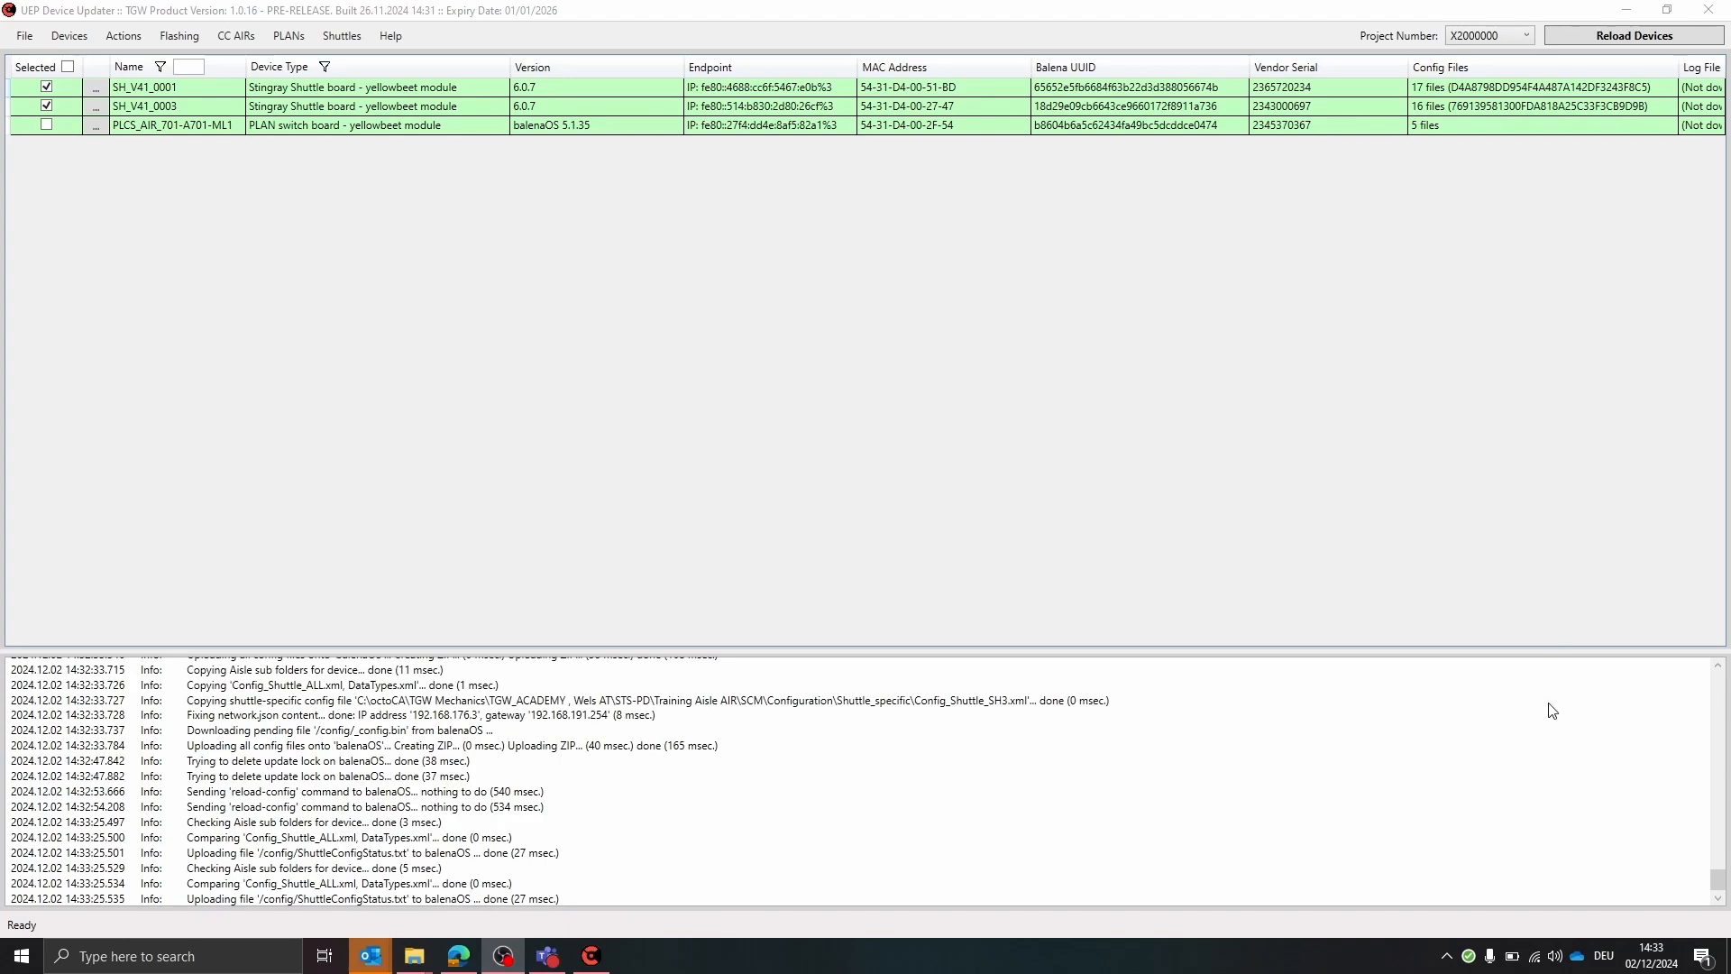